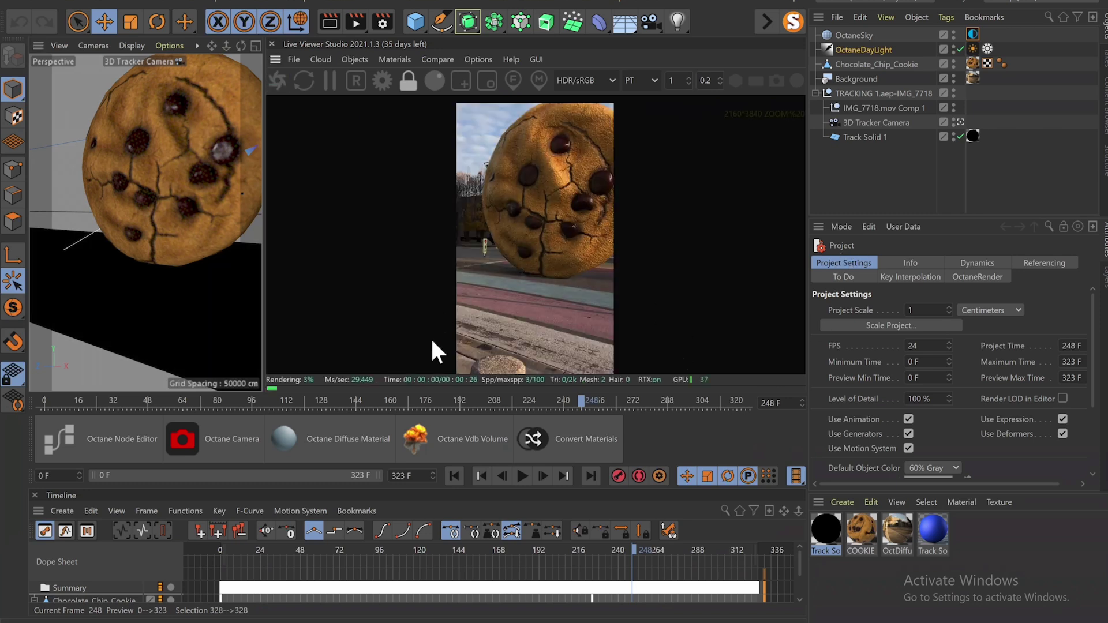
Hide the Background object in both the viewport and the render, and preview the scene at frame 267
left_click(542, 398)
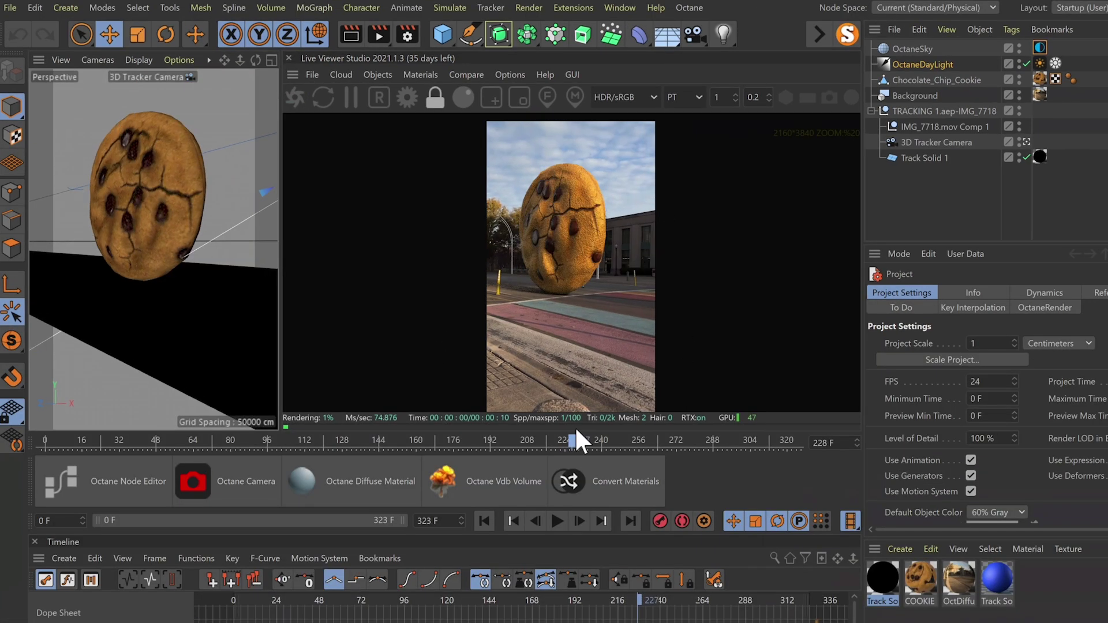
left_click(1020, 96)
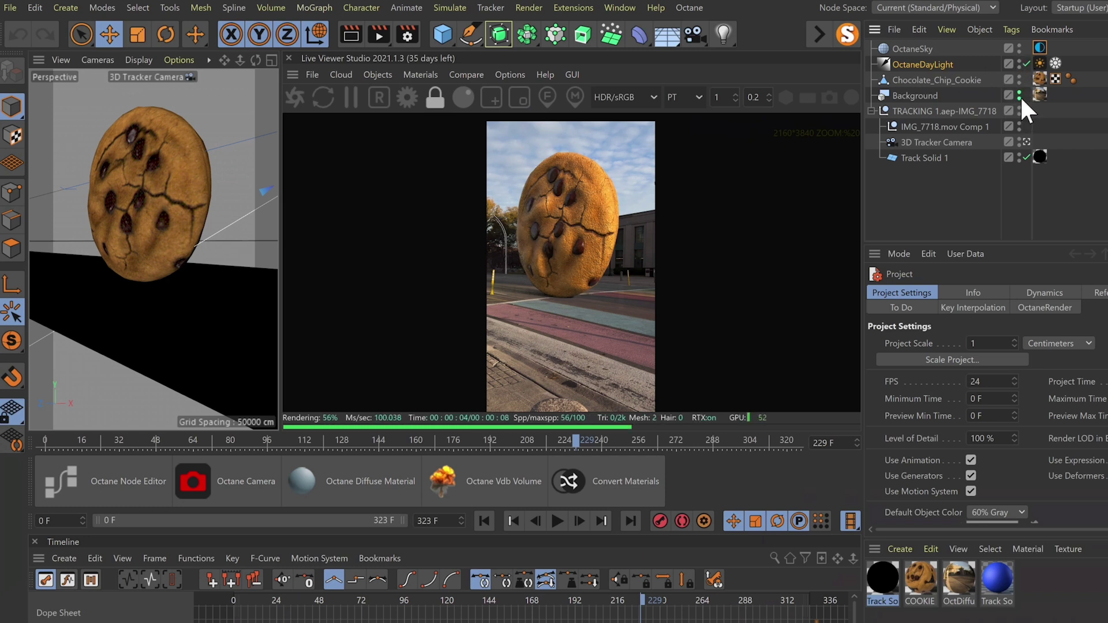
left_click(1020, 98)
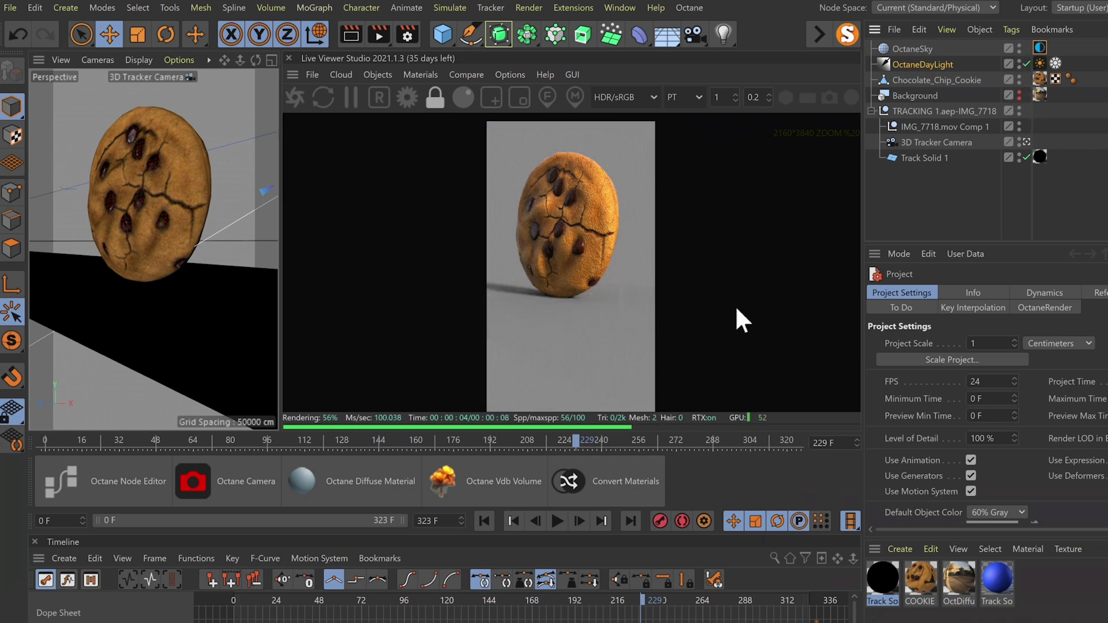
left_click(401, 439)
left_click_drag(401, 439, 664, 432)
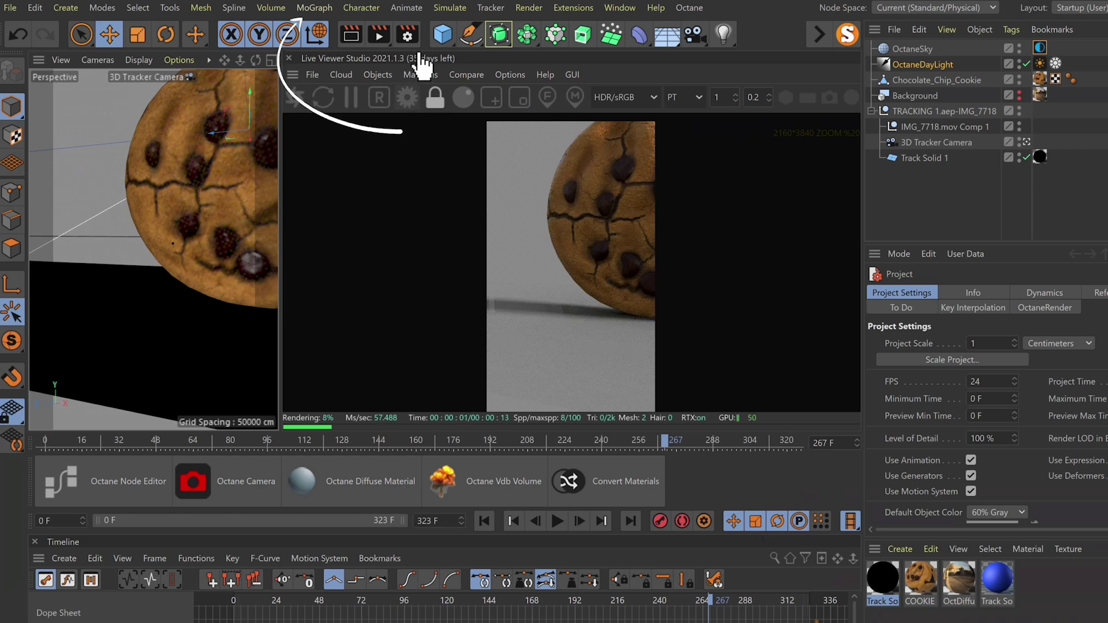
Open the render settings and check the output width and height
left_click(413, 35)
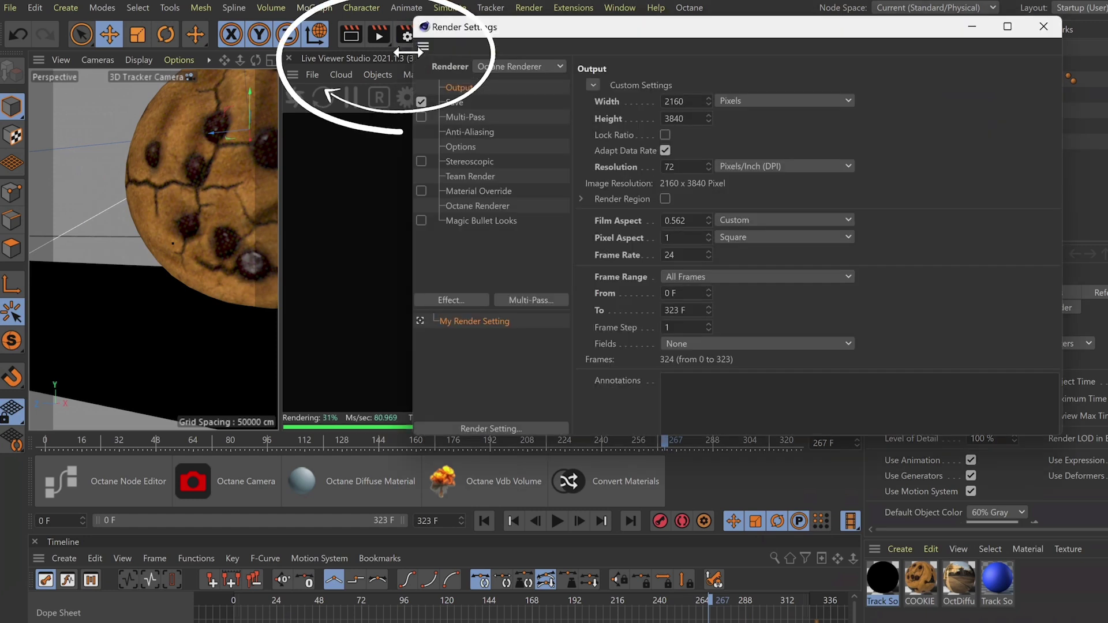
mouse_move(585, 27)
left_mouse_down()
mouse_move(586, 56)
mouse_move(532, 72)
left_mouse_up()
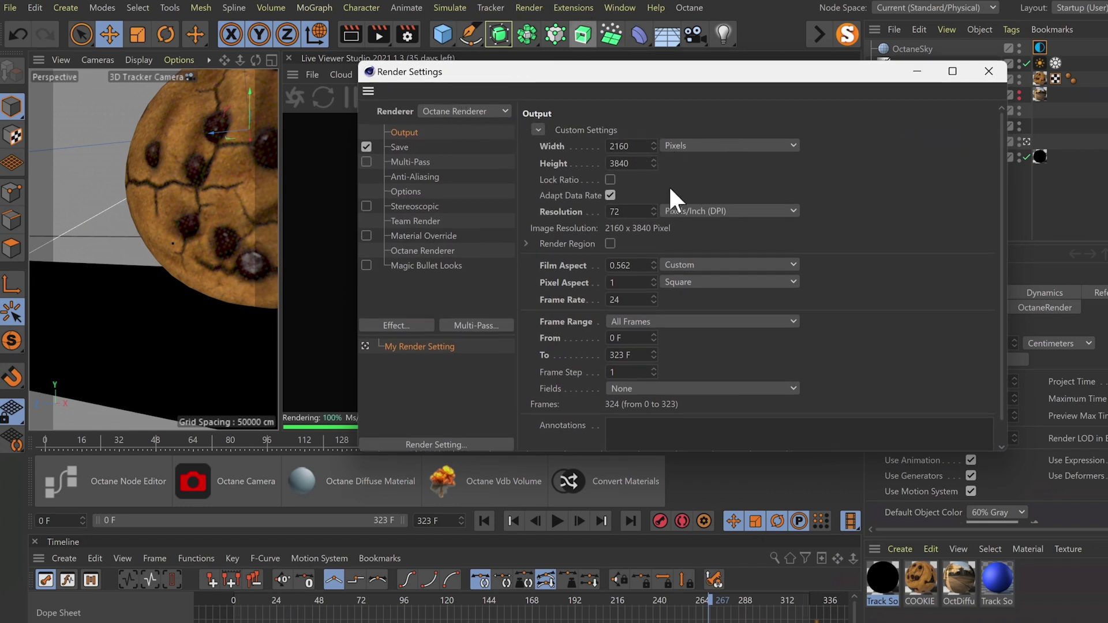
left_click(643, 145)
left_click(622, 163)
left_click_drag(762, 70, 615, 47)
Set the project's frame rate to 24 FPS
left_click(1013, 486)
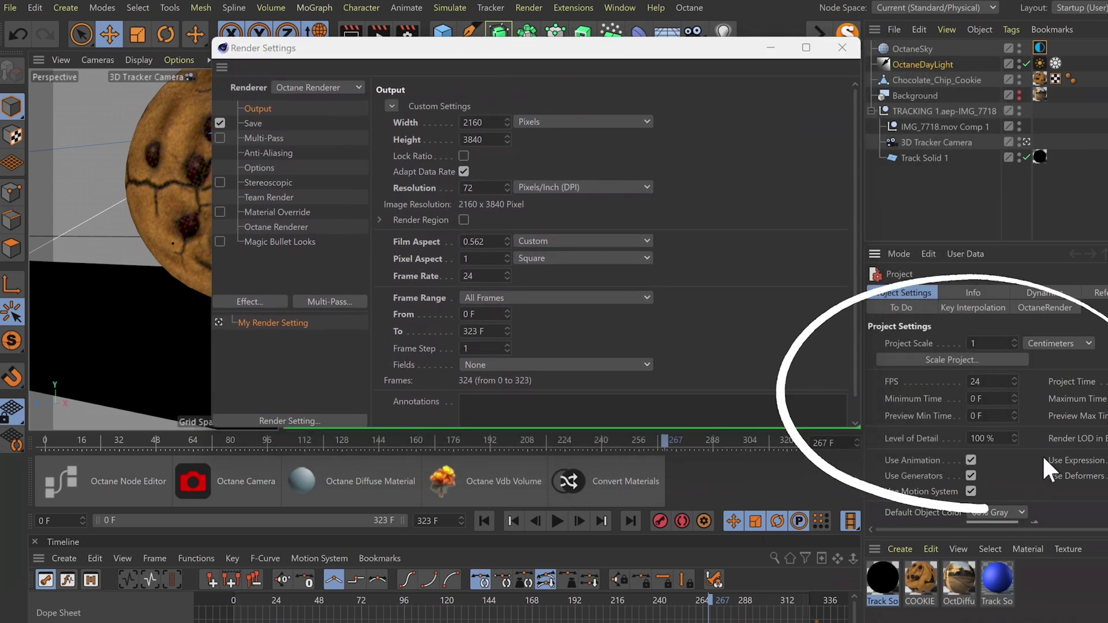
left_click(1001, 382)
type("24")
key("Return")
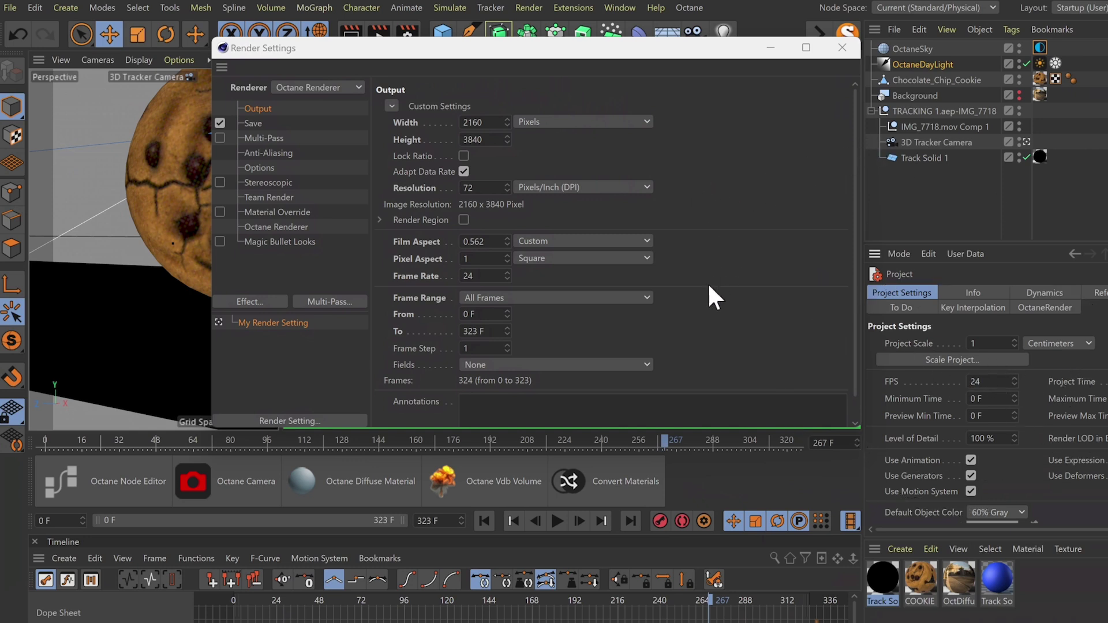
Set the render output's frame range to All Frames
left_click(559, 295)
left_click(556, 344)
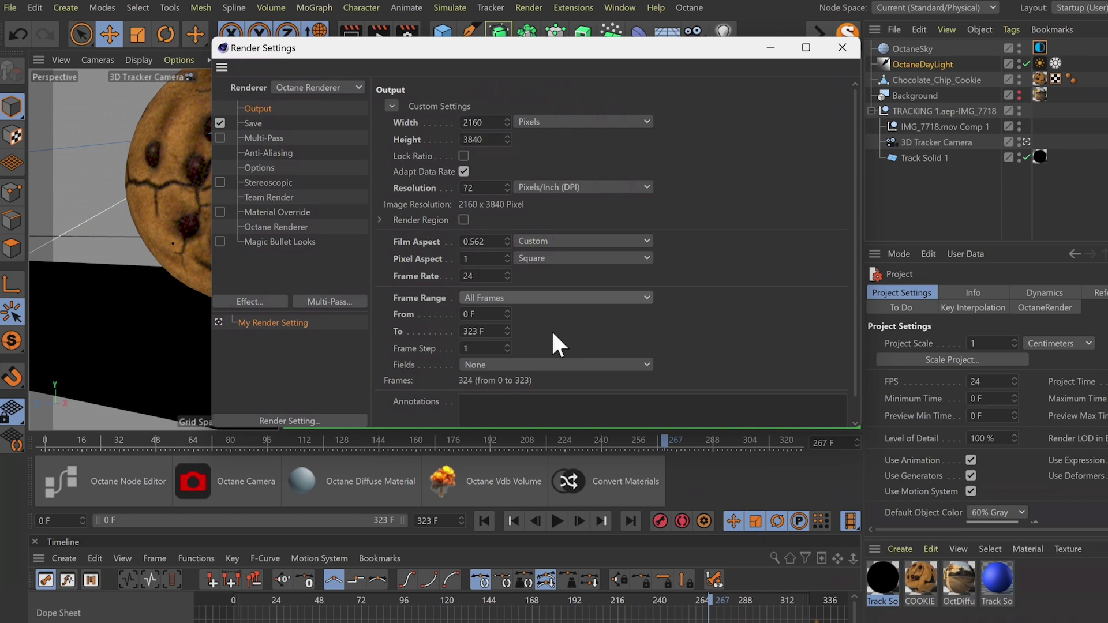
left_click(561, 299)
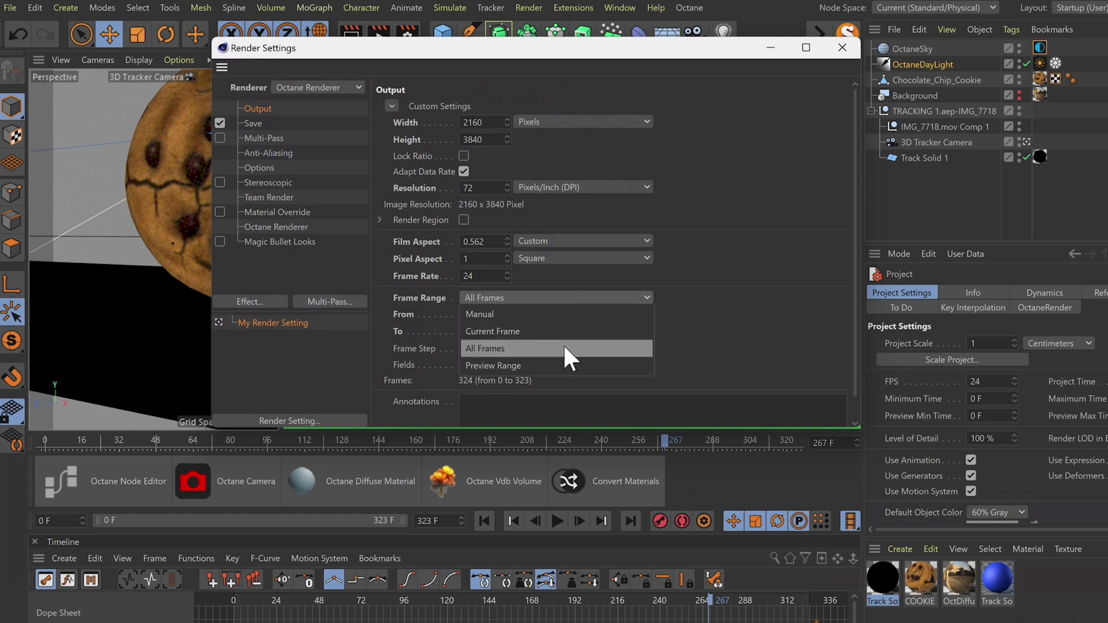
left_click(559, 313)
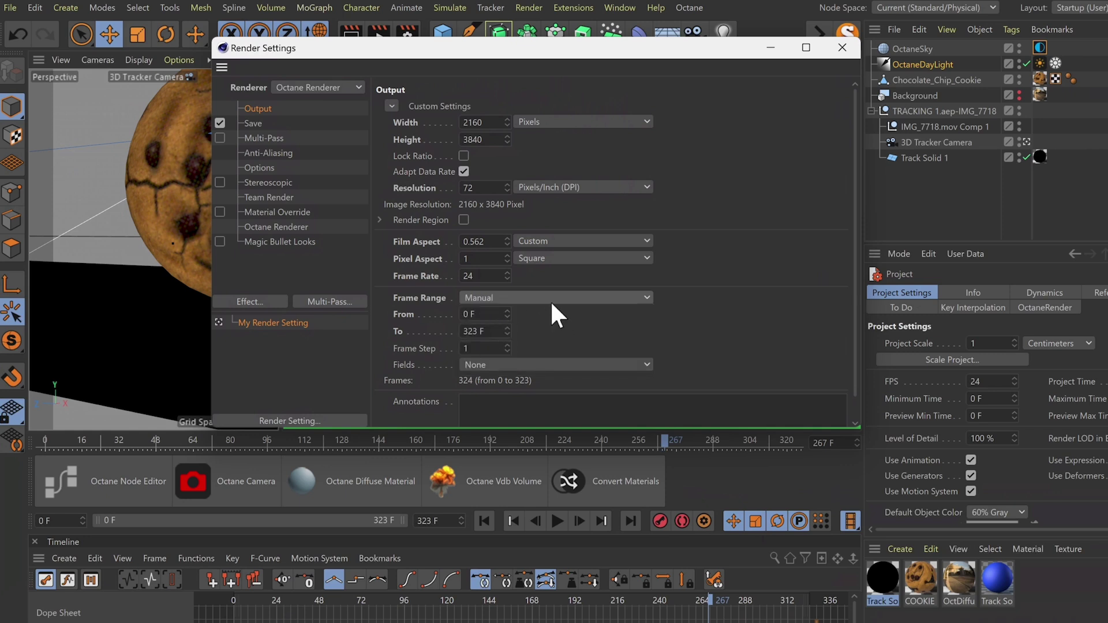
left_click(551, 300)
left_click(547, 345)
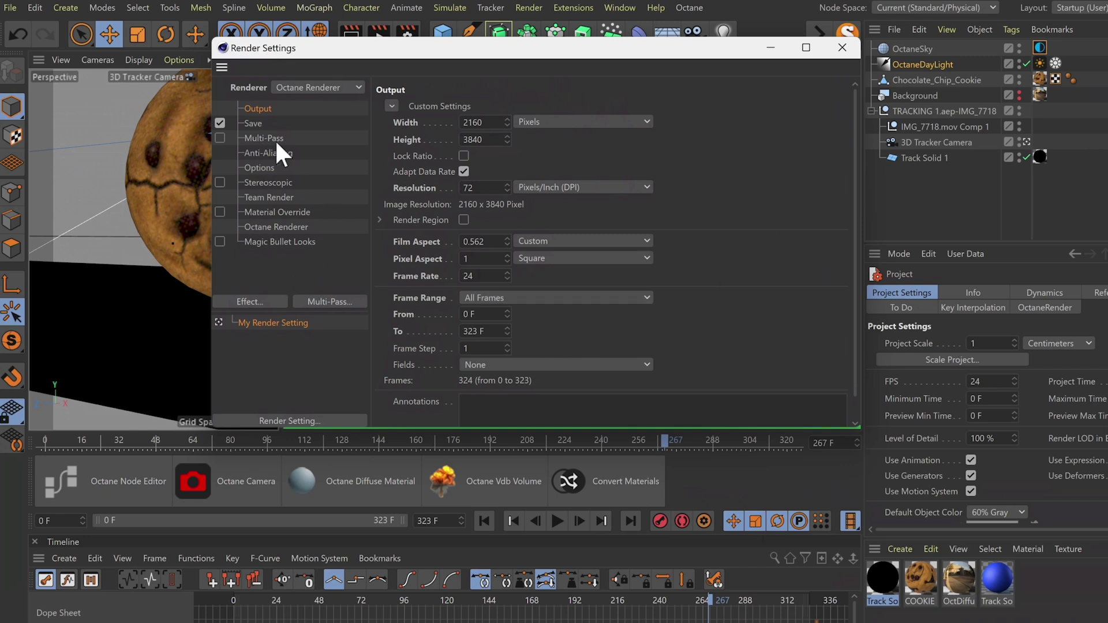
Set the render's save location to a new PNG RENDER 1 folder inside RENDERS, with the file name PNG RENDER 1
left_click(253, 124)
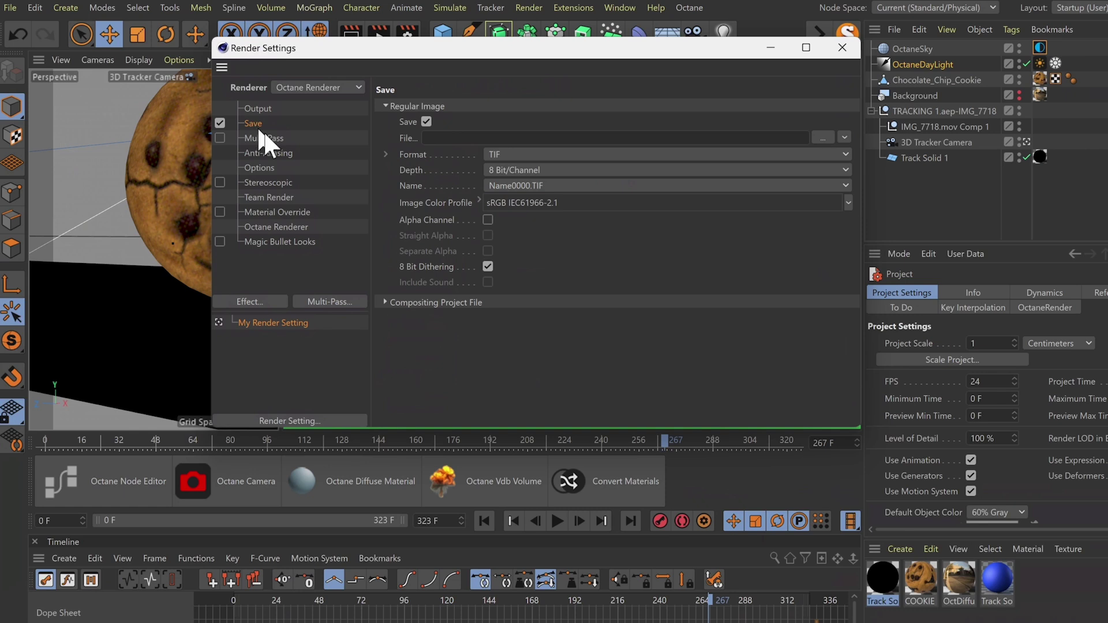
left_click(823, 137)
left_click(243, 107)
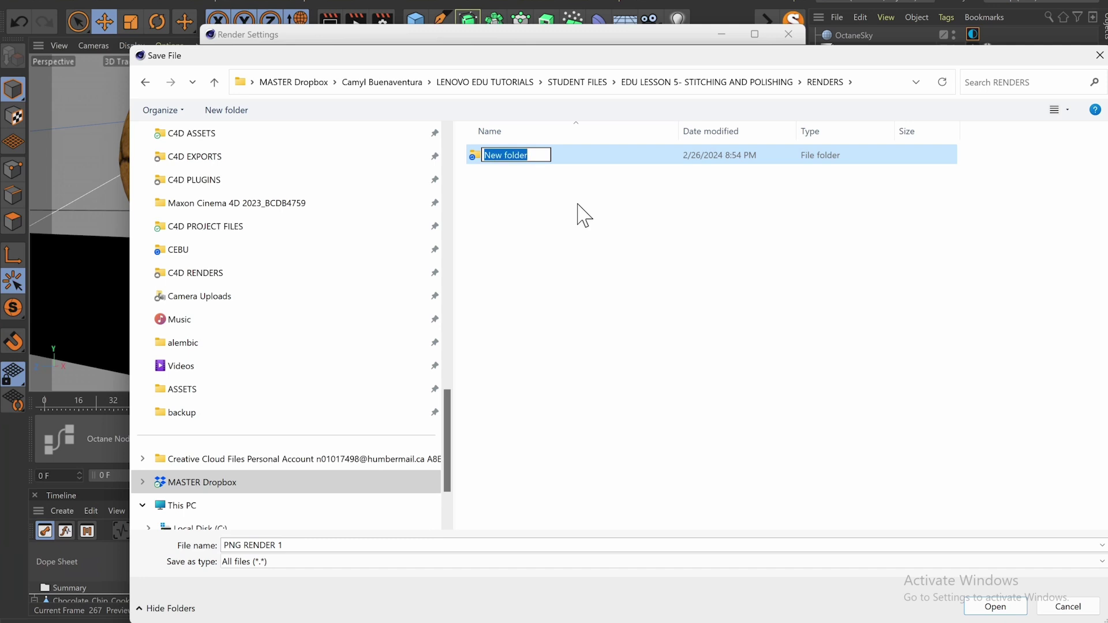
type("PNG REN")
left_click(994, 606)
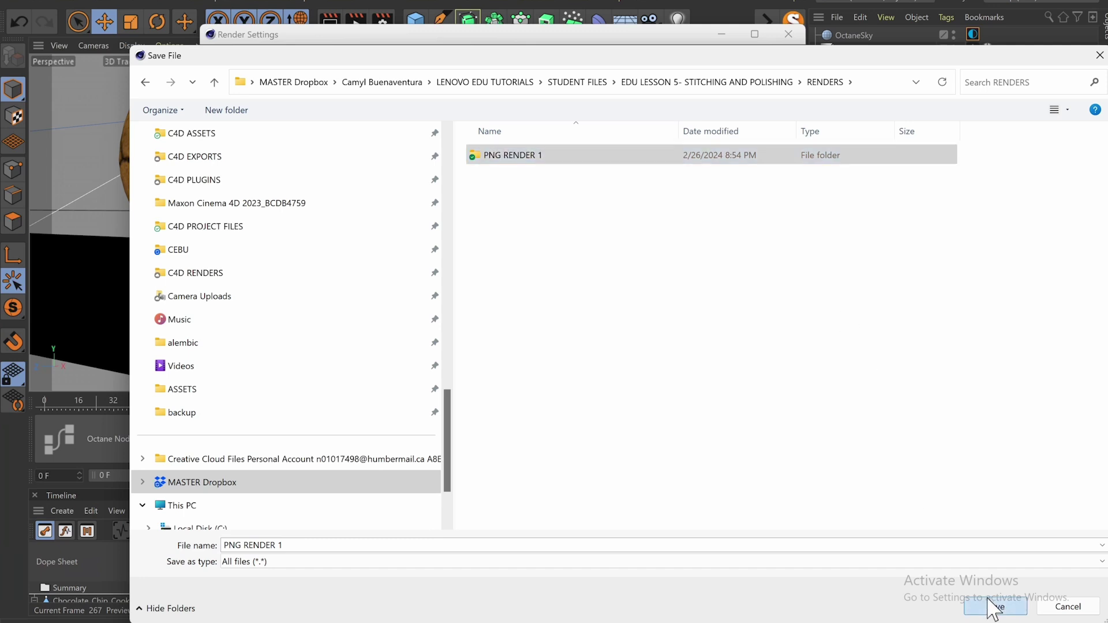
left_click(993, 606)
Set the saved image format to PNG at 16 Bit/Channel depth with the alpha channel enabled
left_click(736, 191)
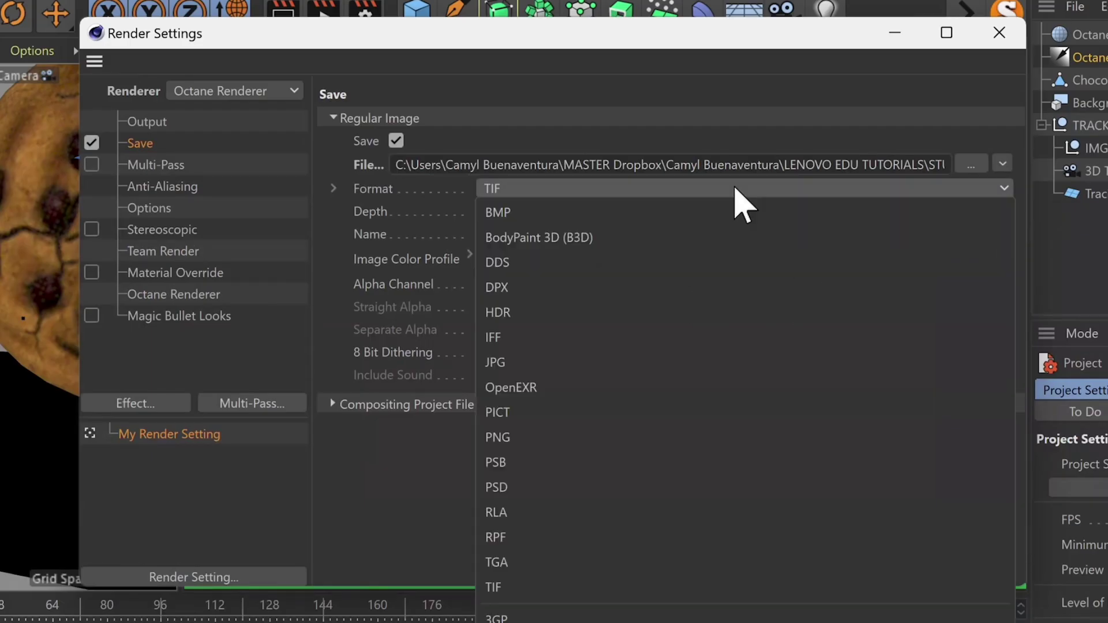
left_click(681, 410)
left_click(656, 215)
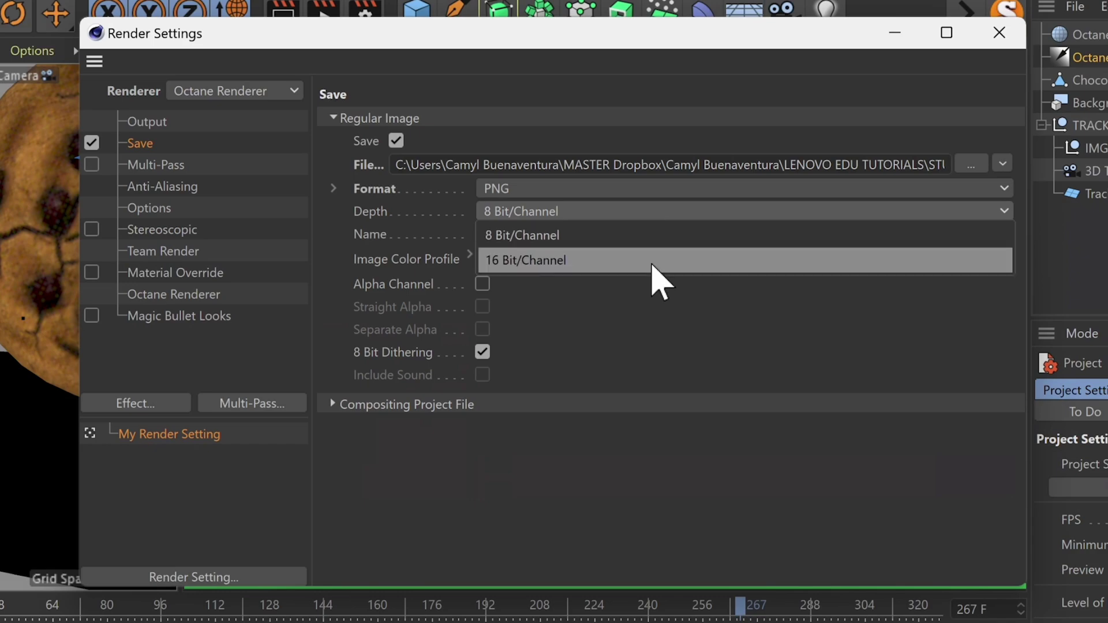
left_click(660, 272)
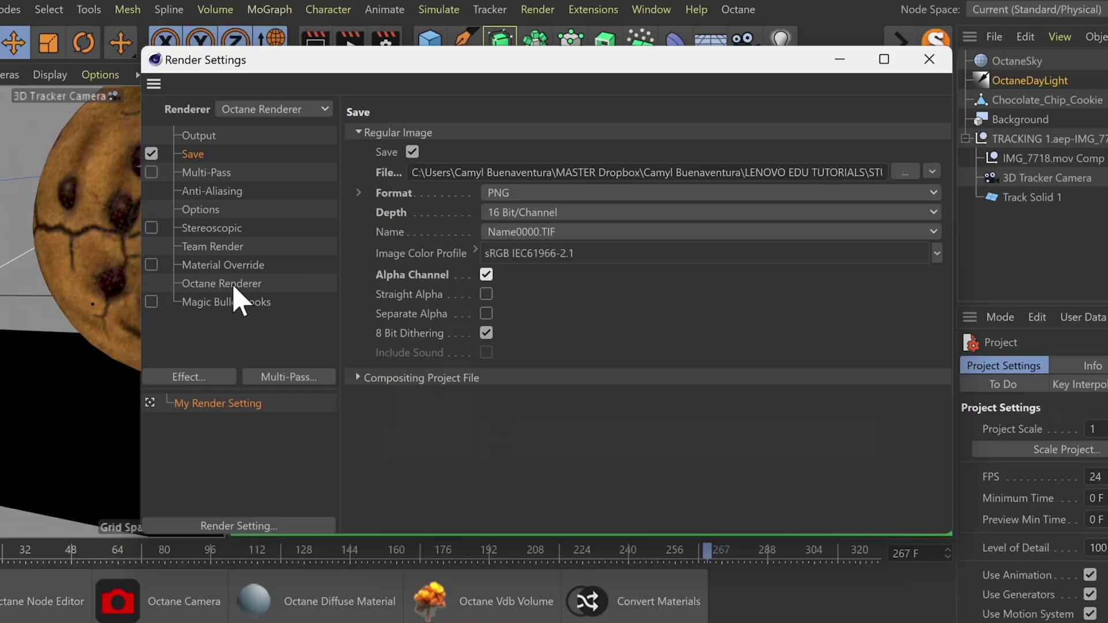
Open the Octane Renderer's Render AOV group settings and expand the Render AOVs section
left_click(222, 283)
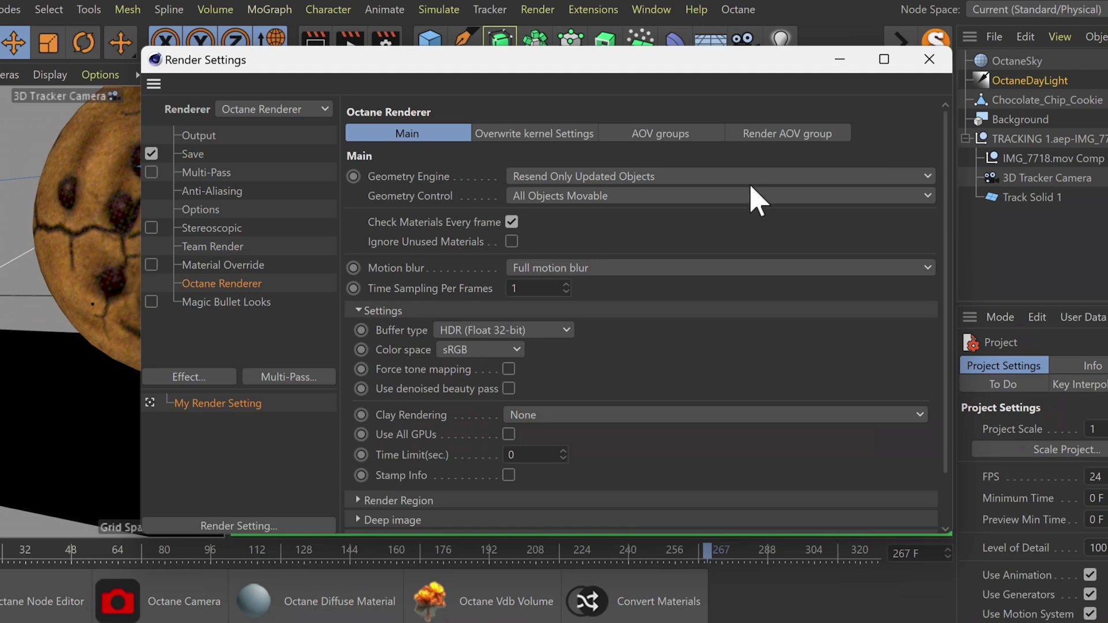
left_click(787, 134)
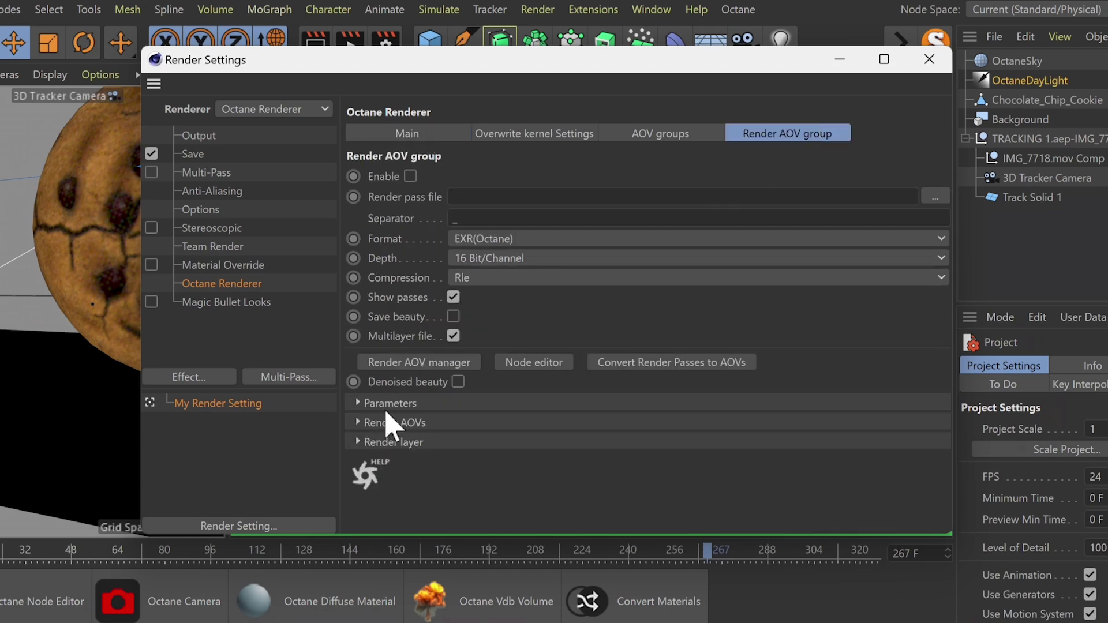
left_click(387, 423)
left_click(453, 442)
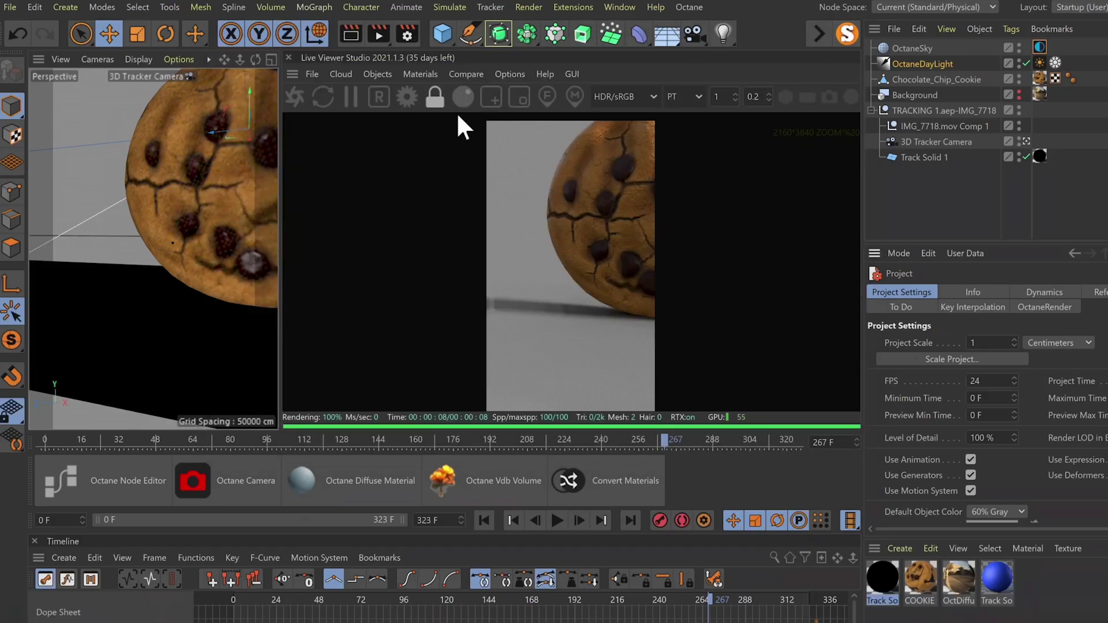
Configure Octane's Path tracing kernel with 250 max samples, Alpha channel enabled and Keep environment disabled
left_click(408, 97)
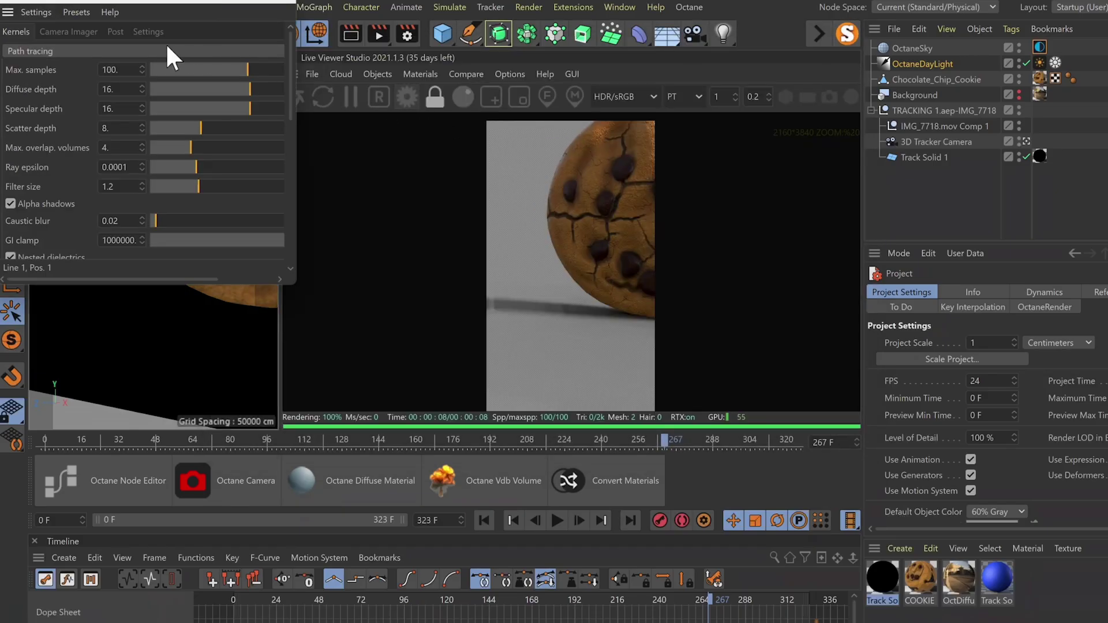
left_click_drag(145, 3, 529, 151)
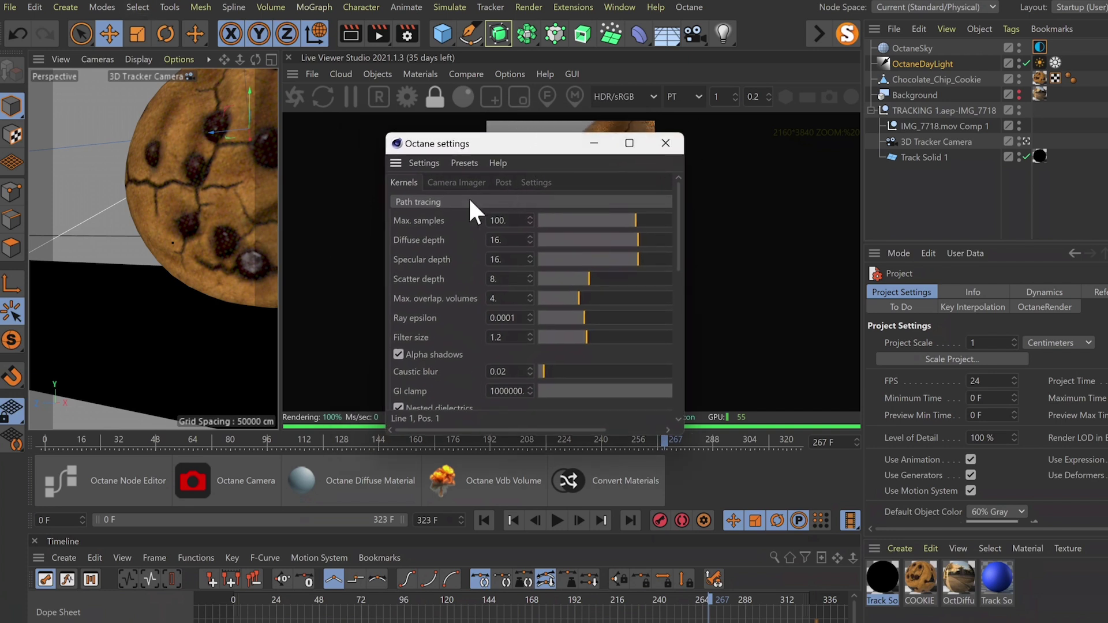
left_click(451, 202)
left_click(438, 250)
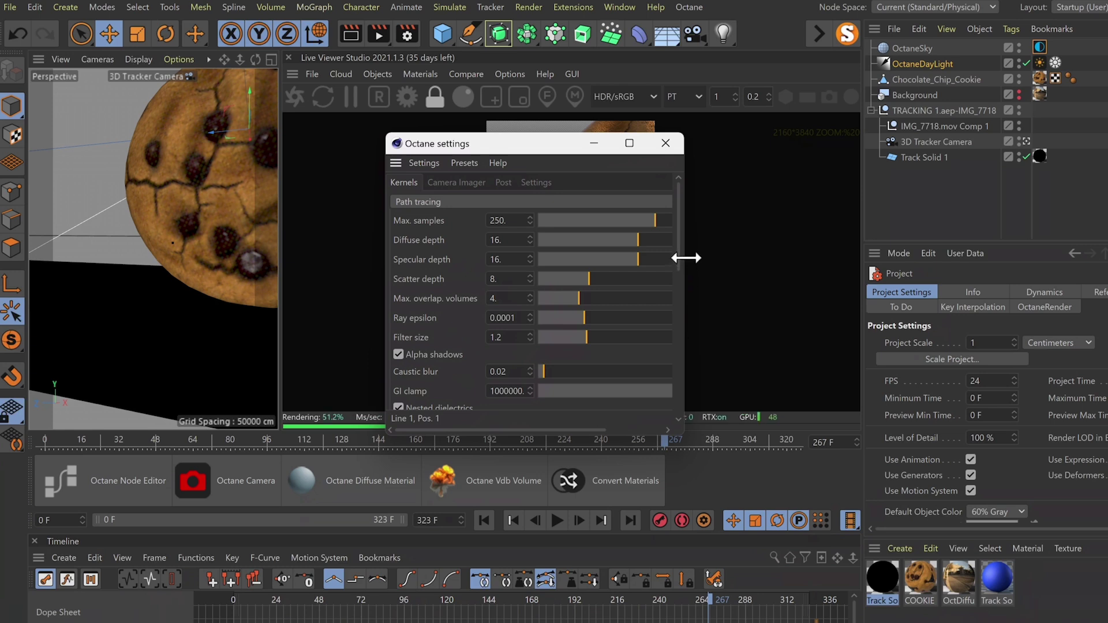
left_click_drag(679, 251, 680, 325)
left_click(398, 274)
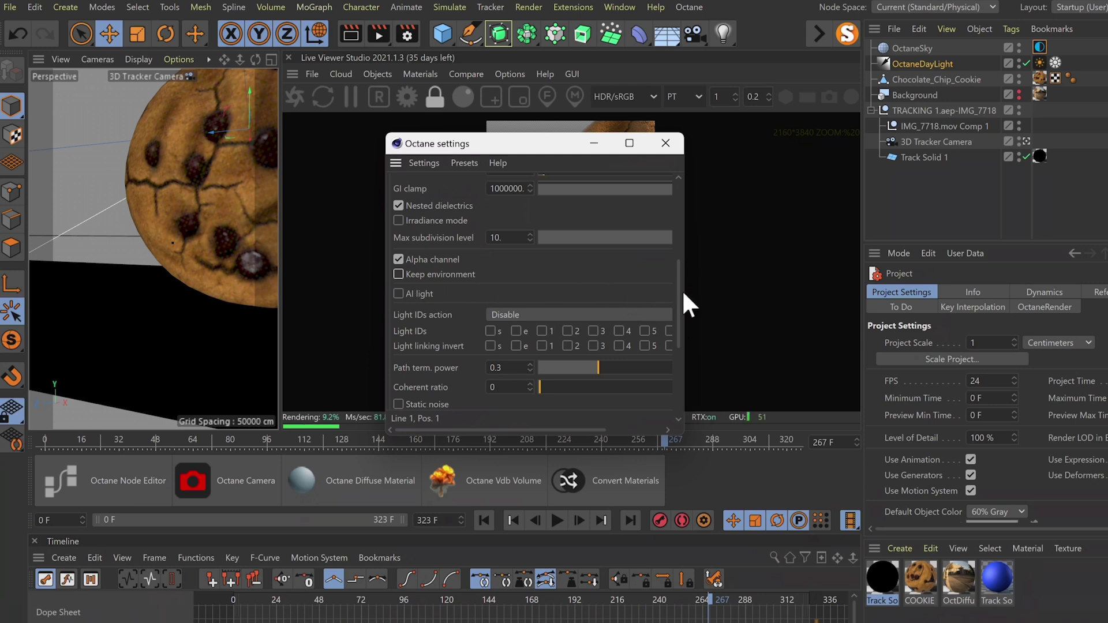
Close the Octane settings and render the project to the Picture Viewer
left_click(671, 141)
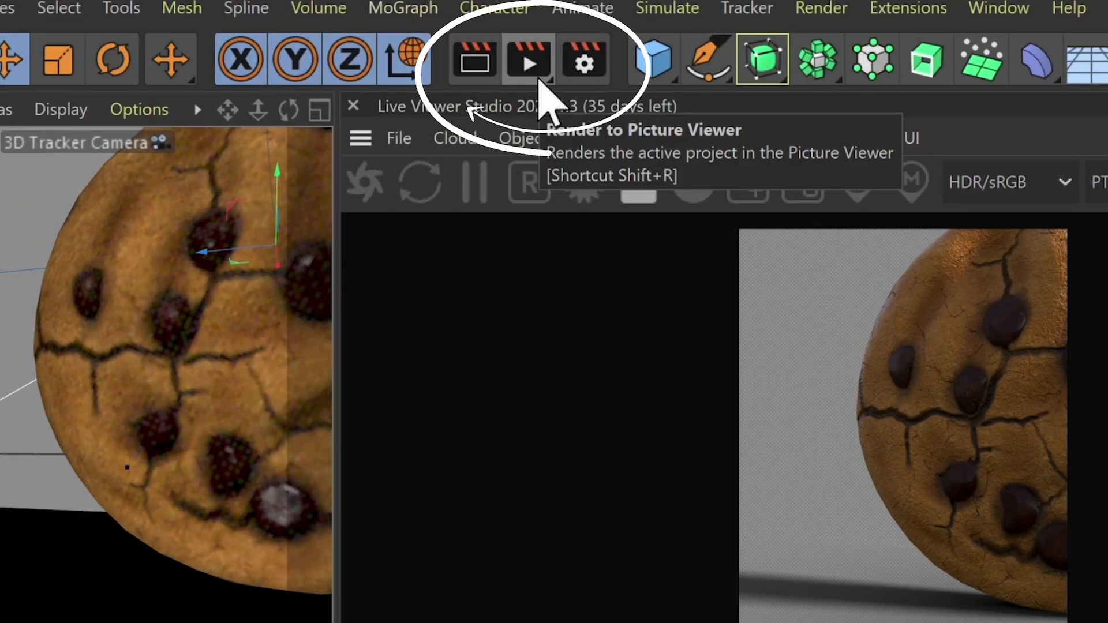
left_click(528, 59)
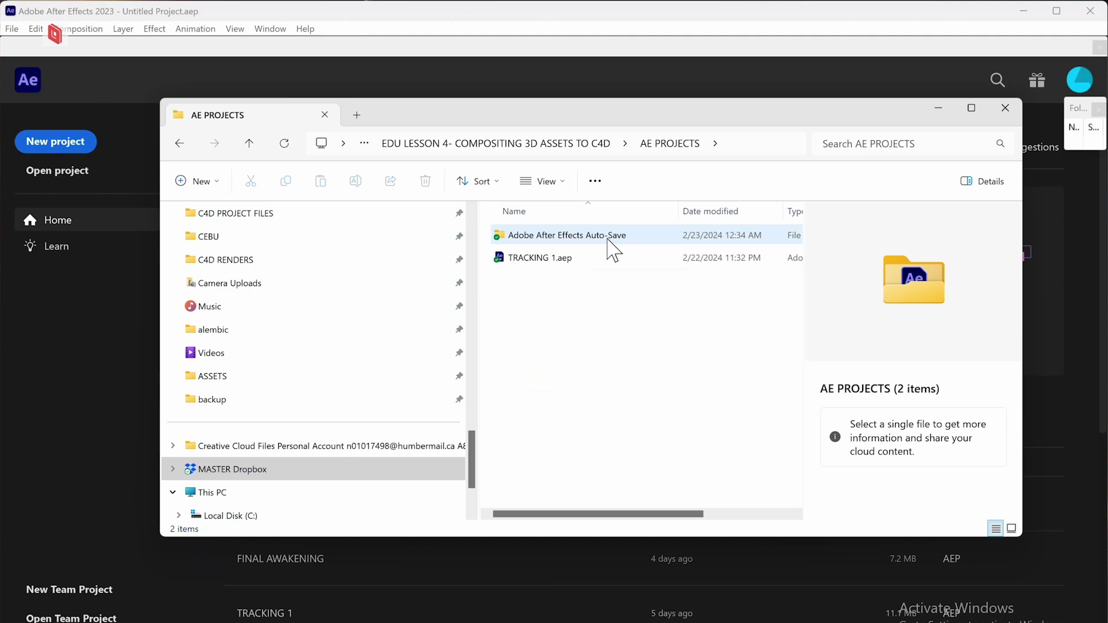
Open the TRACKING 1.aep project in After Effects and fit the composition to the viewer
double_click(611, 257)
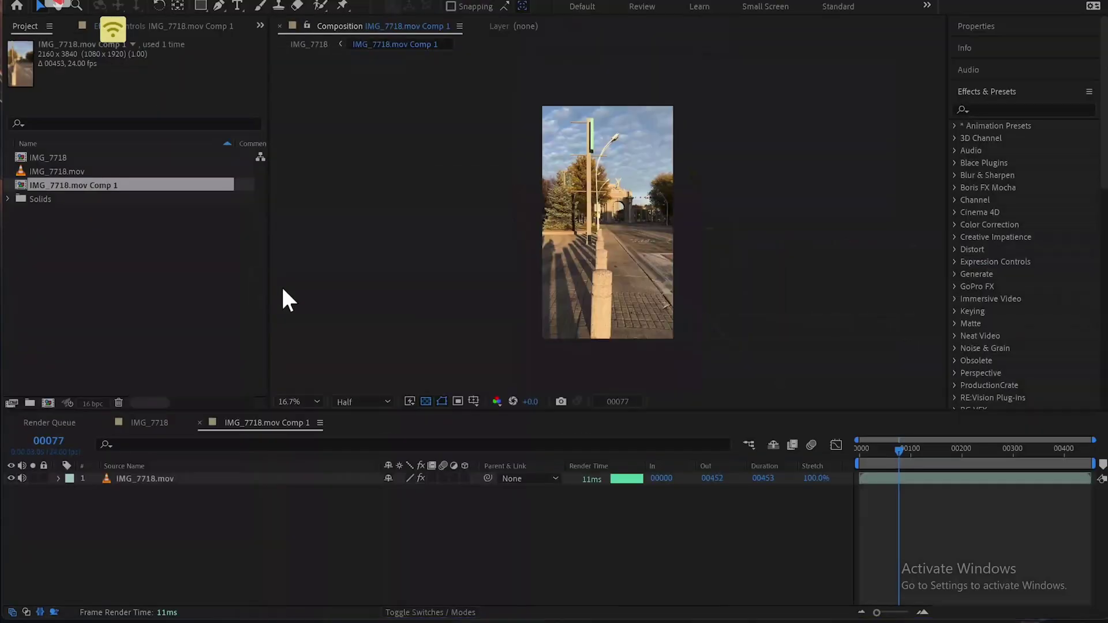
left_click(297, 402)
left_click(325, 143)
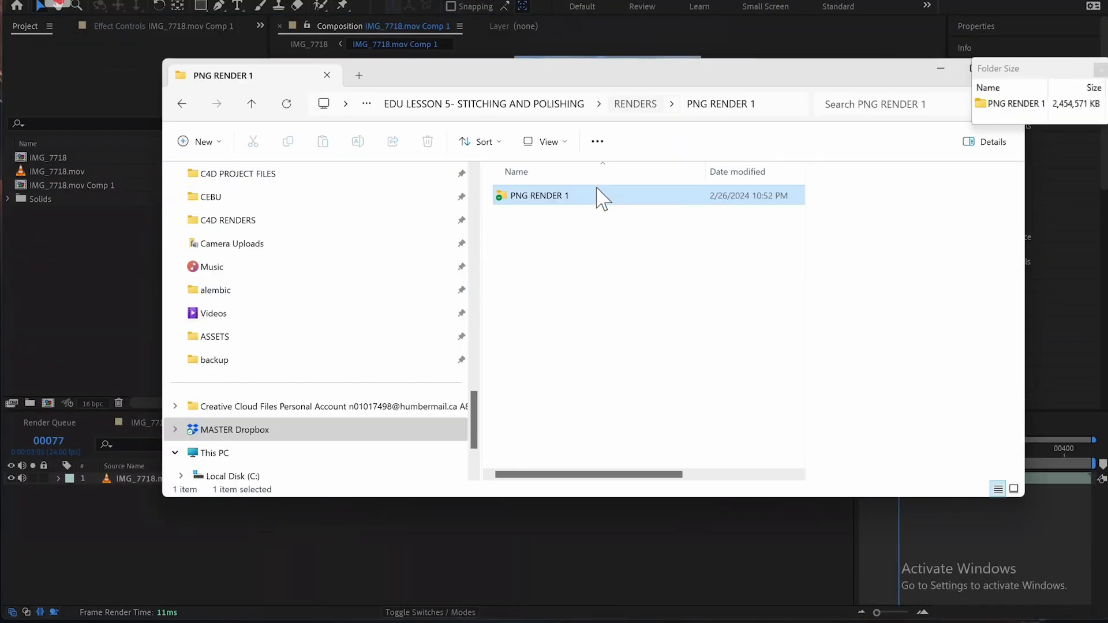
Import the PNG RENDER 1 folder as an image sequence and interpret its footage at 24 frames per second
left_click_drag(586, 195, 78, 271)
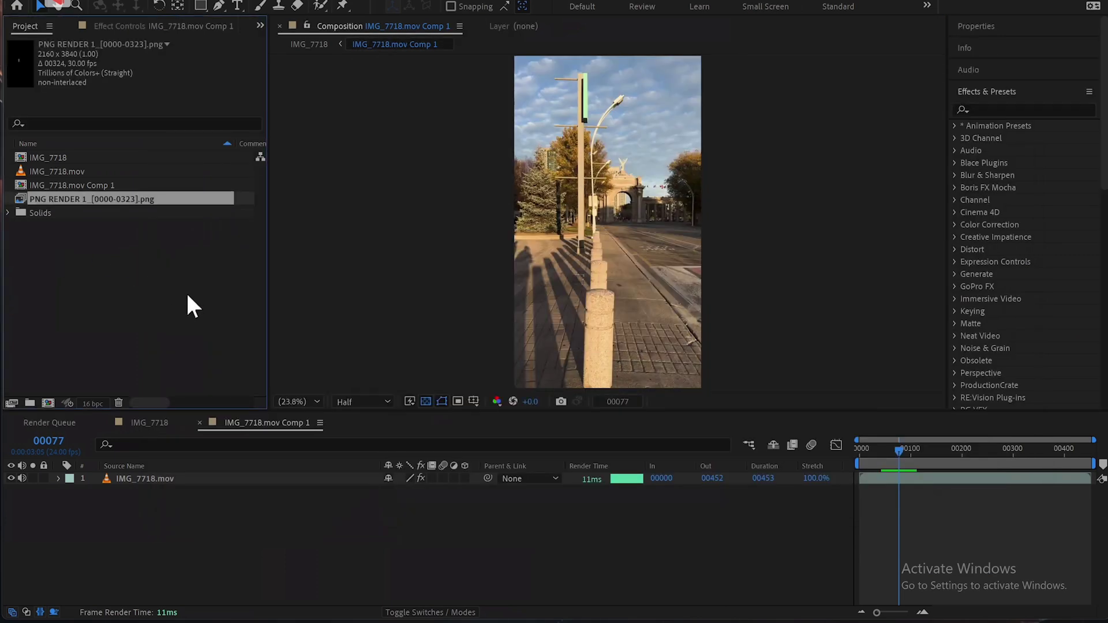
right_click(104, 201)
mouse_move(157, 306)
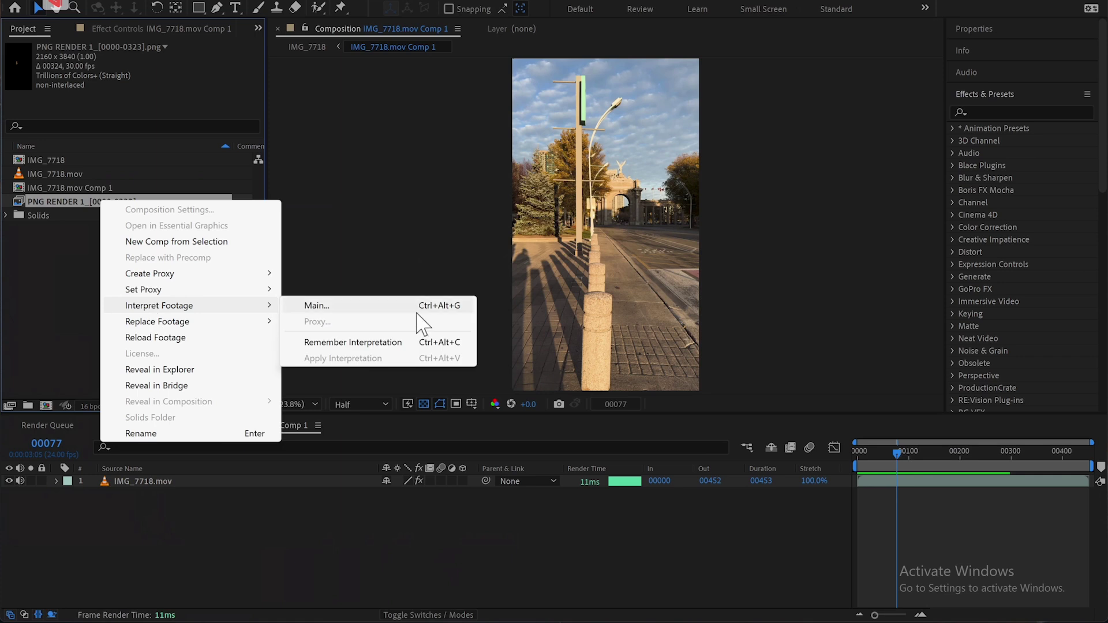
left_click(417, 312)
type("24")
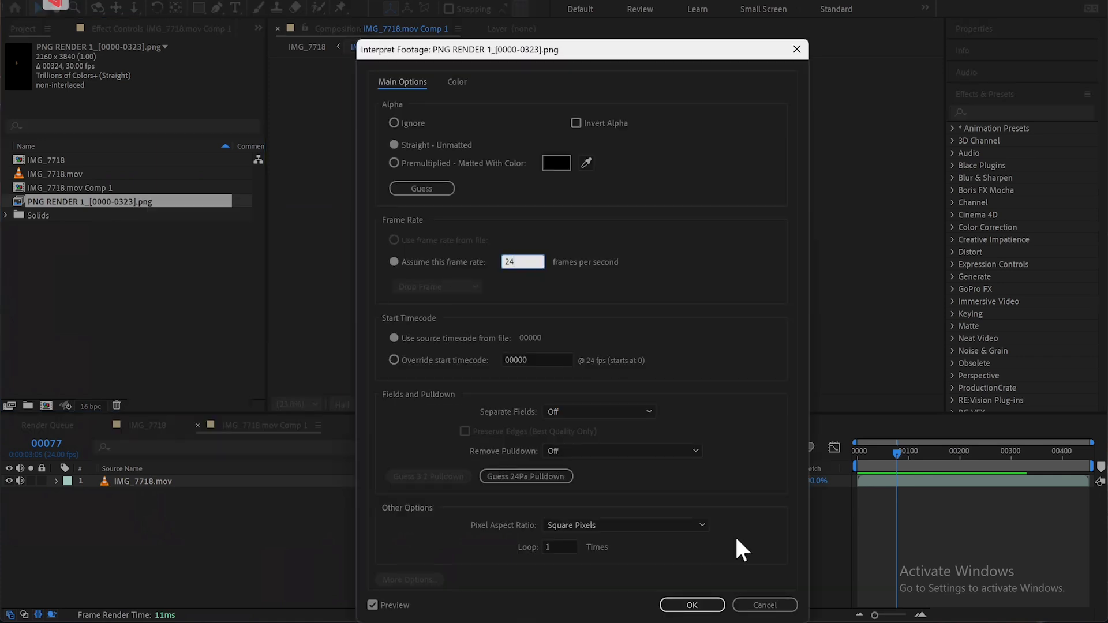
left_click(692, 605)
Place the PNG RENDER 1 sequence as the top layer of the IMG_7718 composition, hide Track Solid 1 and preview the composite
left_click(148, 425)
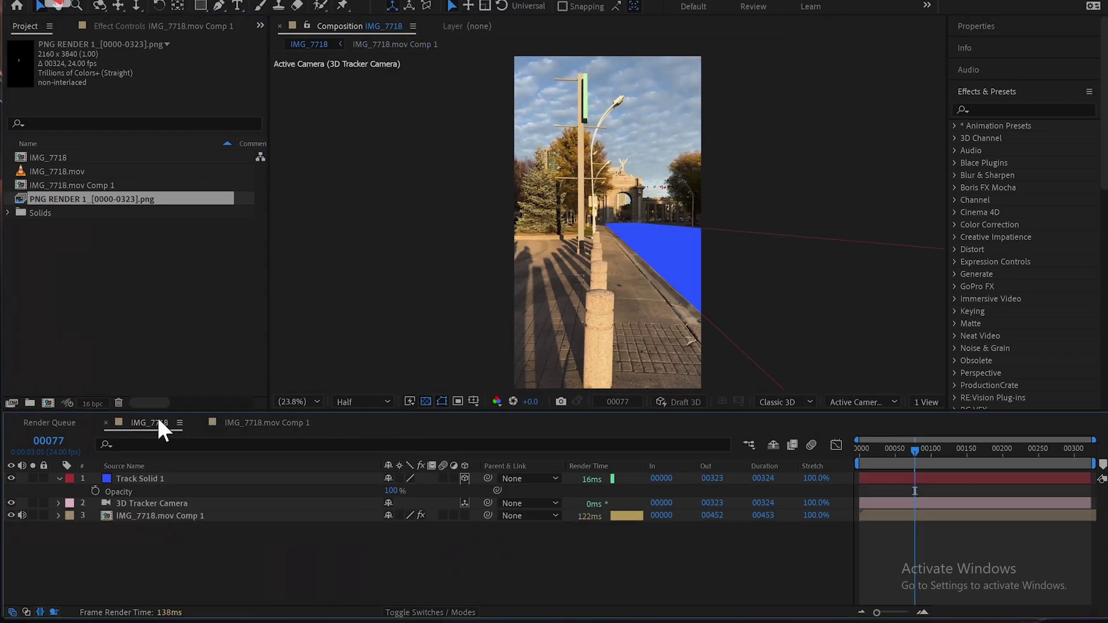
left_click_drag(153, 468, 152, 480)
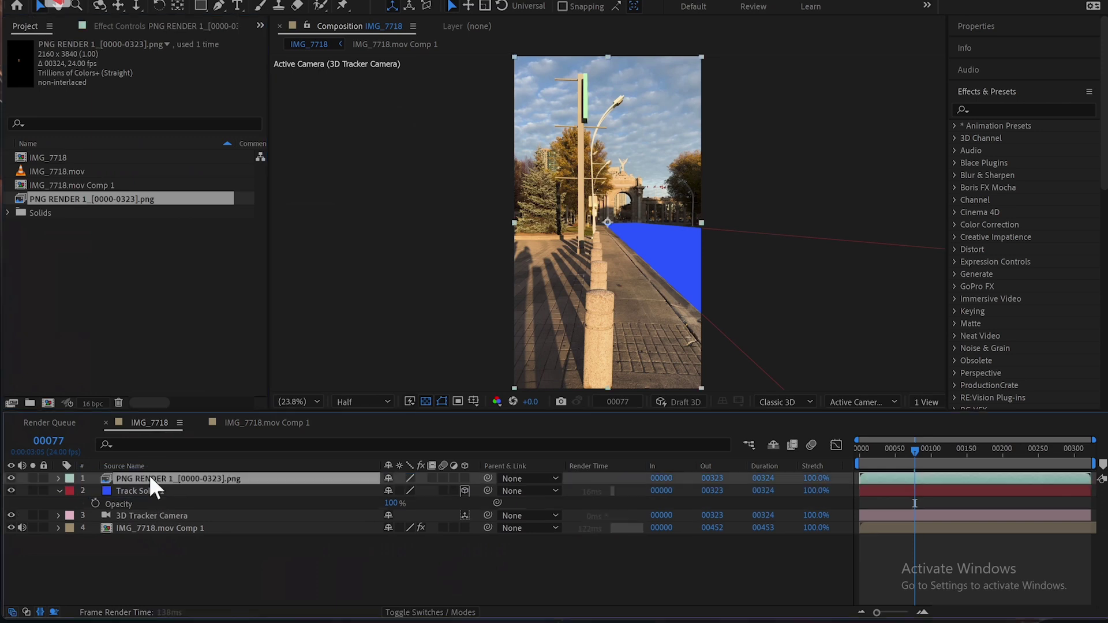
left_click(10, 491)
left_click_drag(917, 449, 1018, 444)
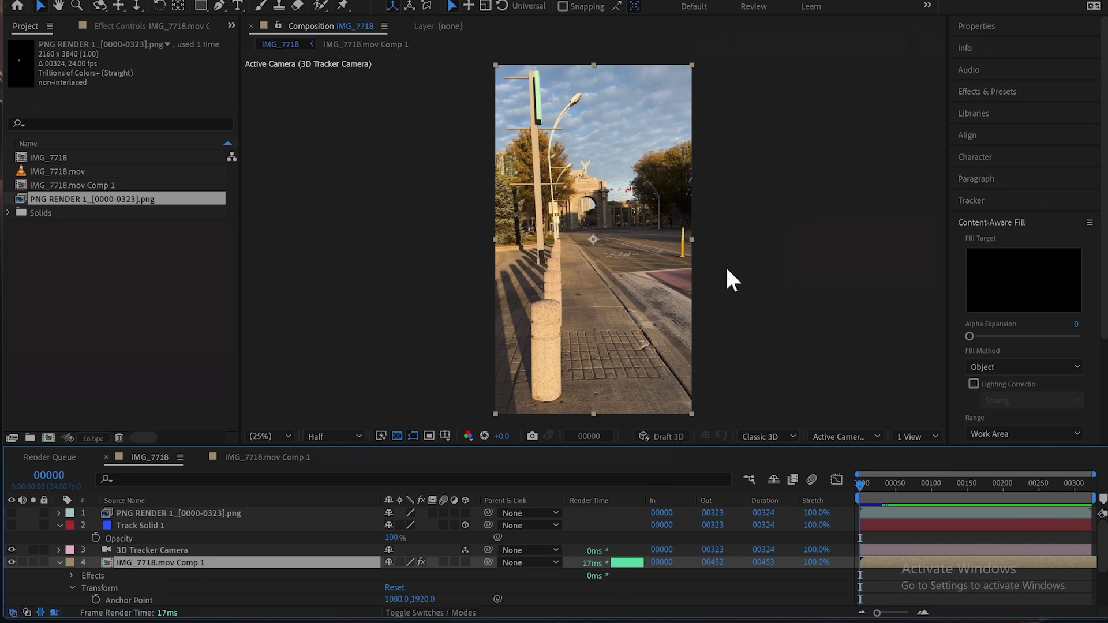
Examine the street footage in the IMG_7718 composition at several magnifications, both as a whole and up close around the yellow post
key("slash")
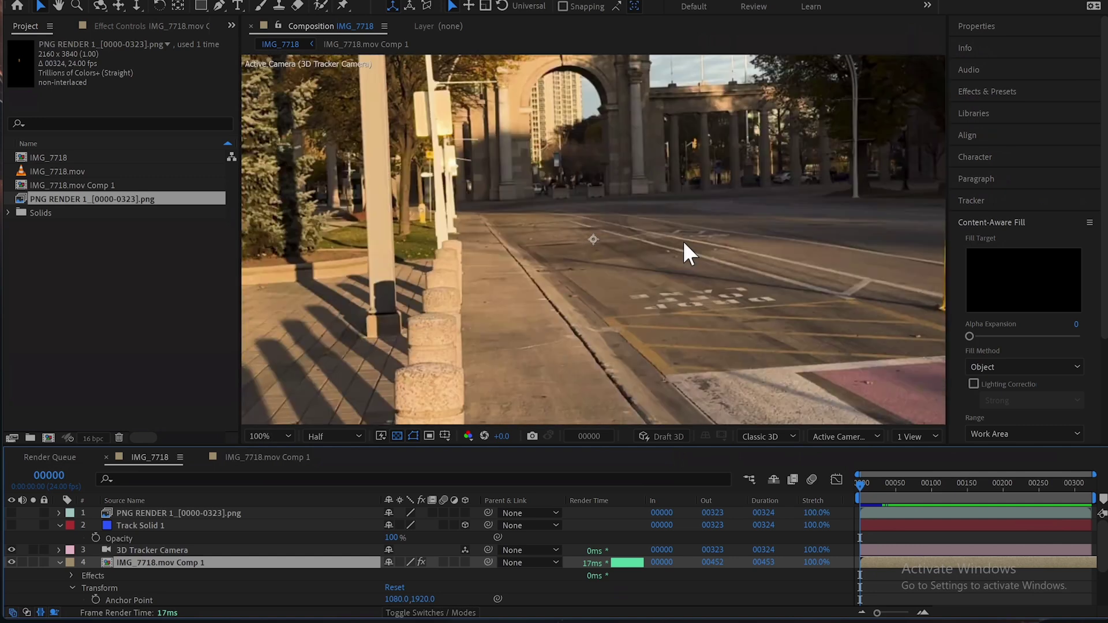
key("comma")
key("comma")
key("comma")
key("comma")
key("comma")
key("comma")
key("comma")
key("comma")
key("comma")
key("comma")
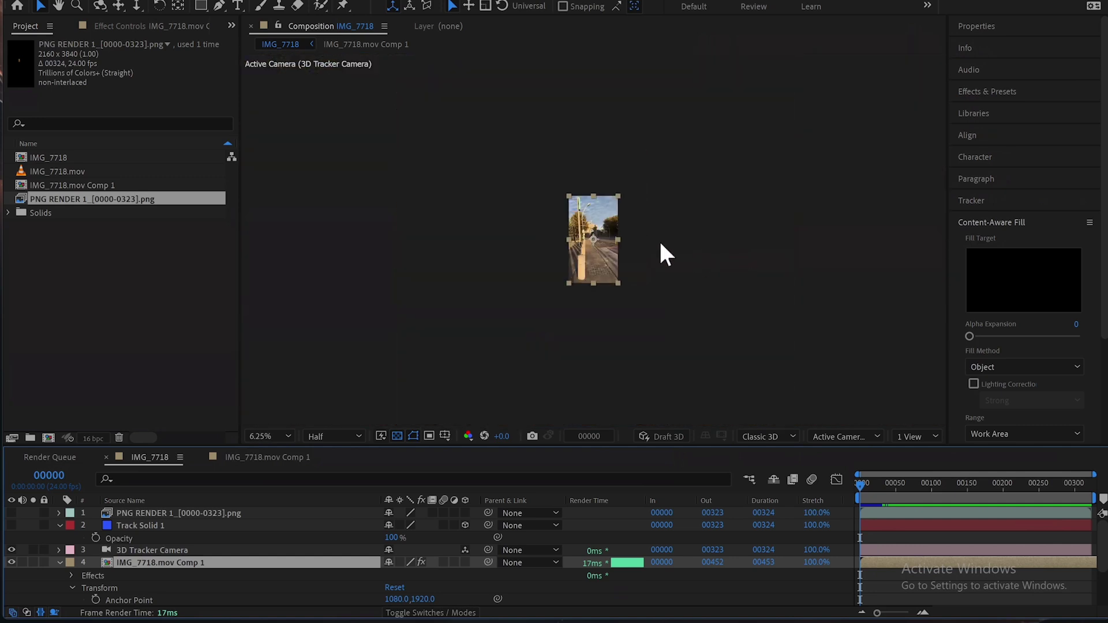
key("period")
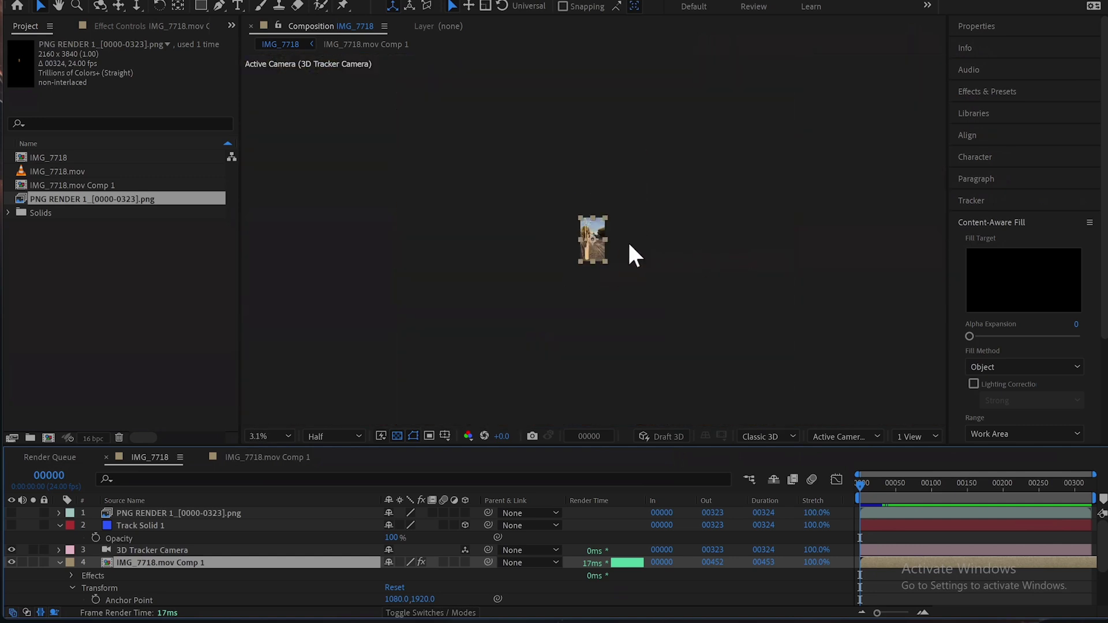
key("period")
key("period")
key("period")
key("period")
key("period")
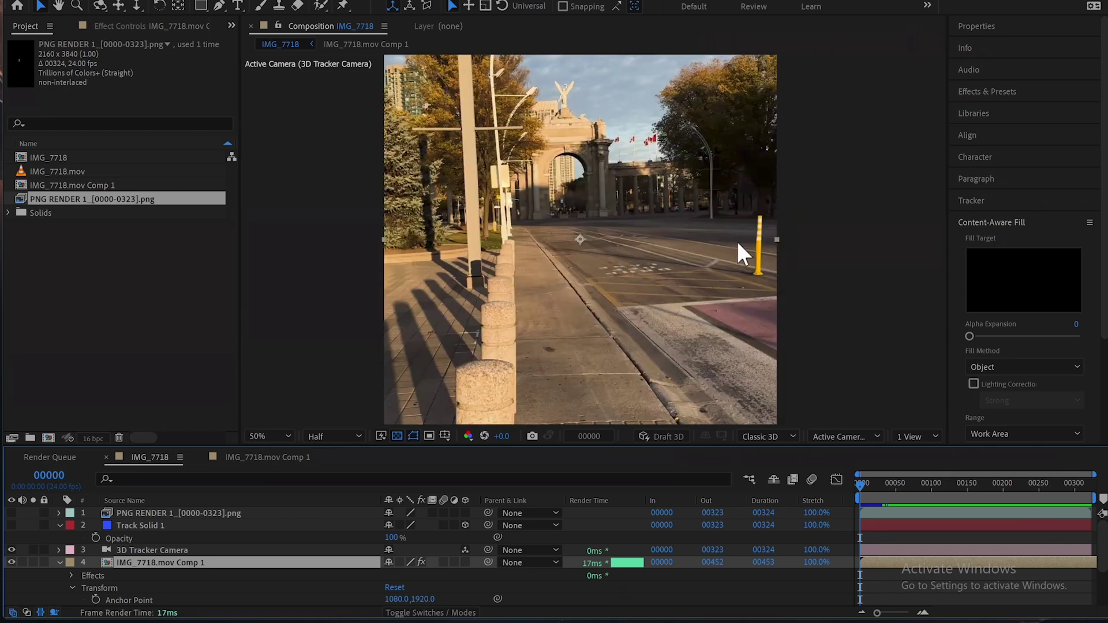
key("h")
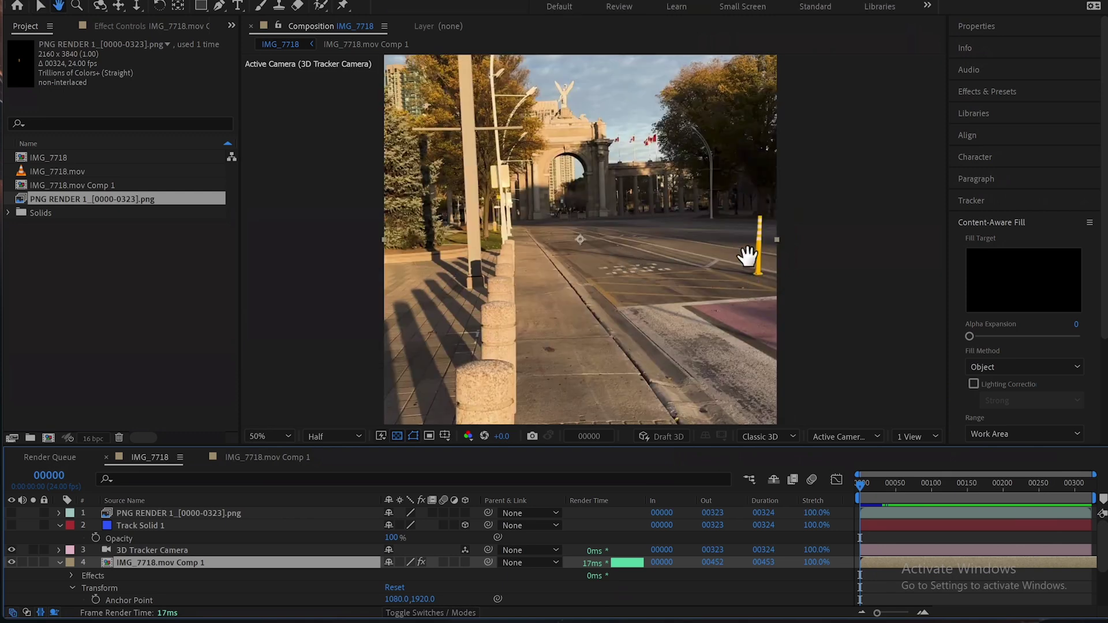
left_click_drag(616, 288, 613, 289)
left_click_drag(730, 223, 673, 234)
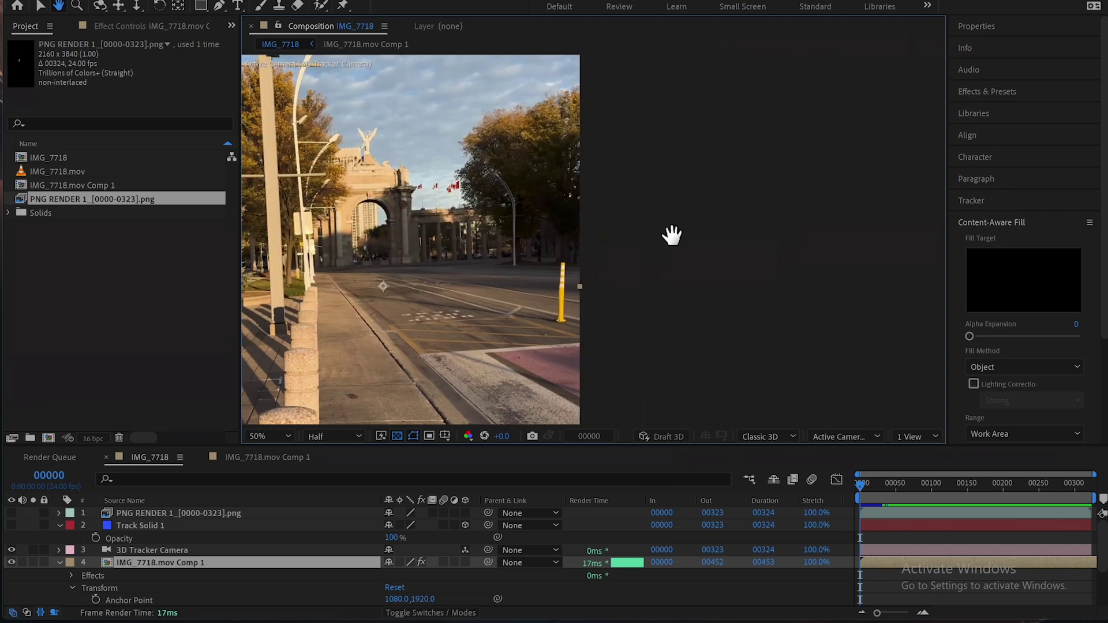
key("v")
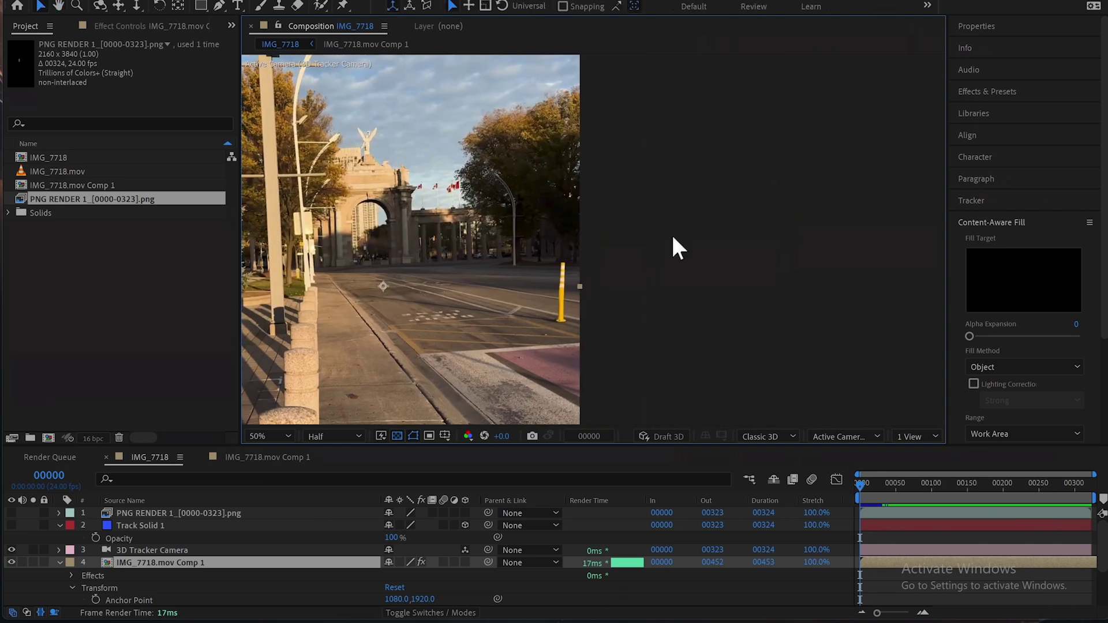
left_click(287, 434)
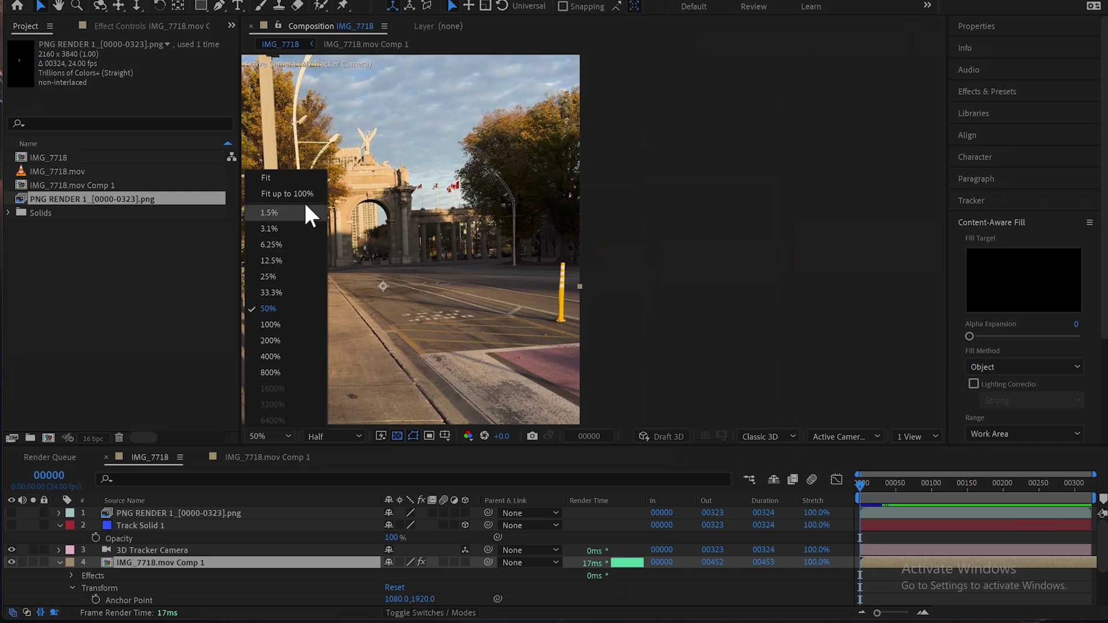
left_click(273, 435)
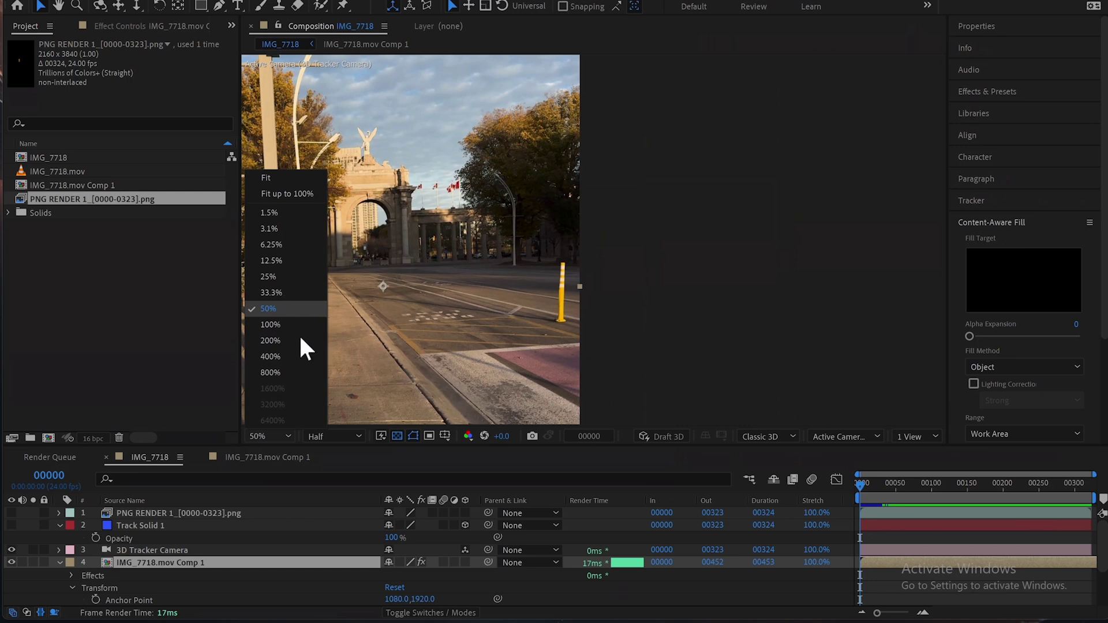
left_click(296, 340)
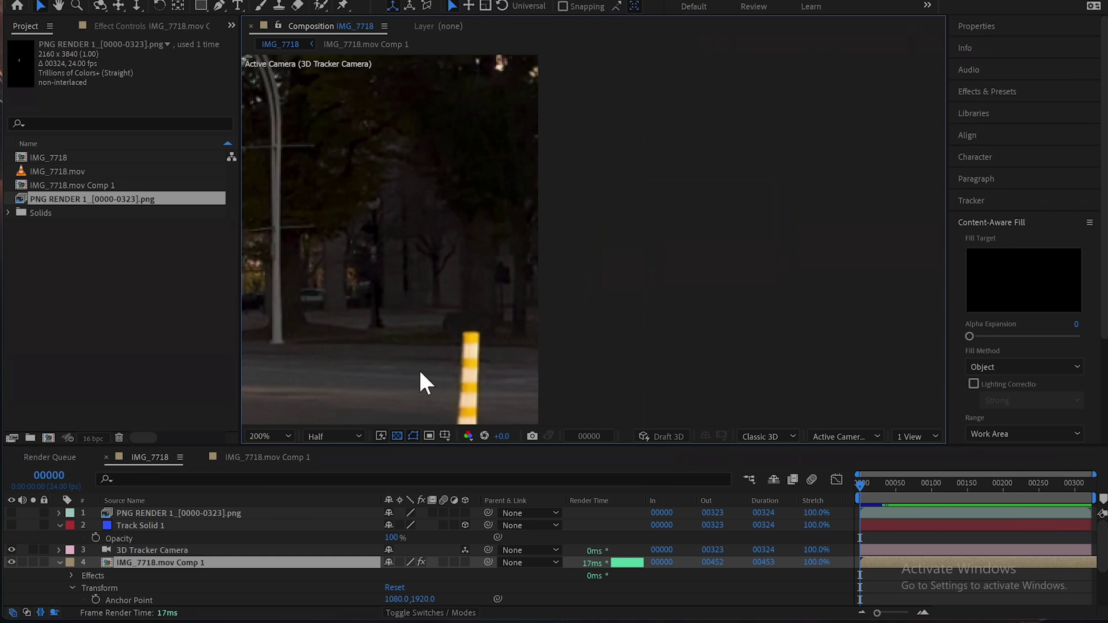
scroll(424, 358, "down", 4)
left_click_drag(473, 267, 529, 269)
key("v")
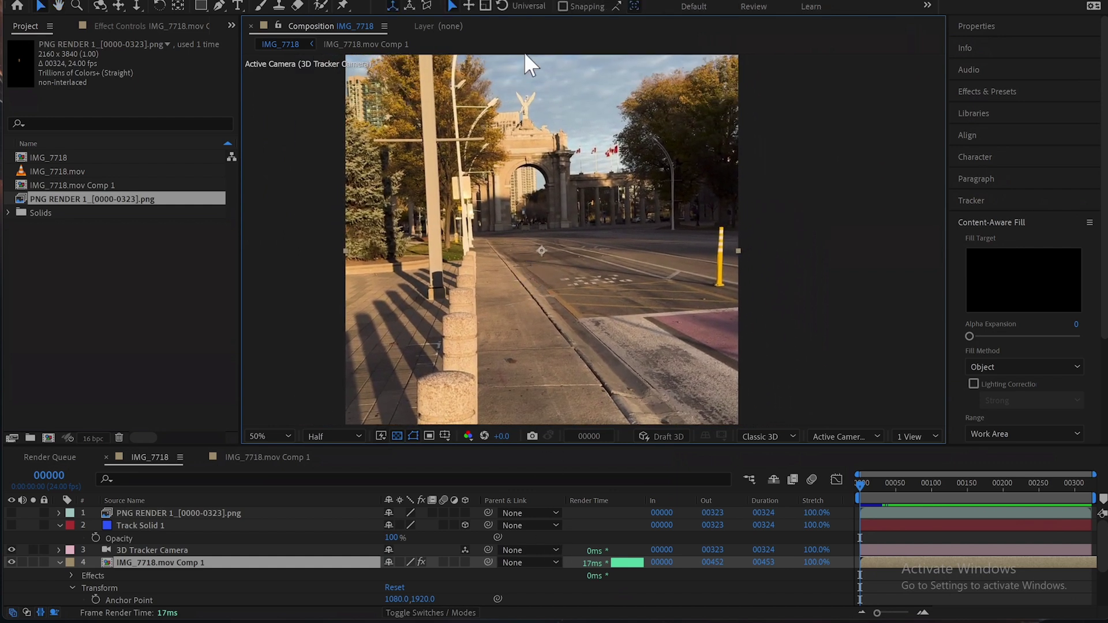
Draw a closed Pen tool mask around the yellow post at frame 0 on the IMG_7718.mov Comp 1 layer
left_click(178, 562)
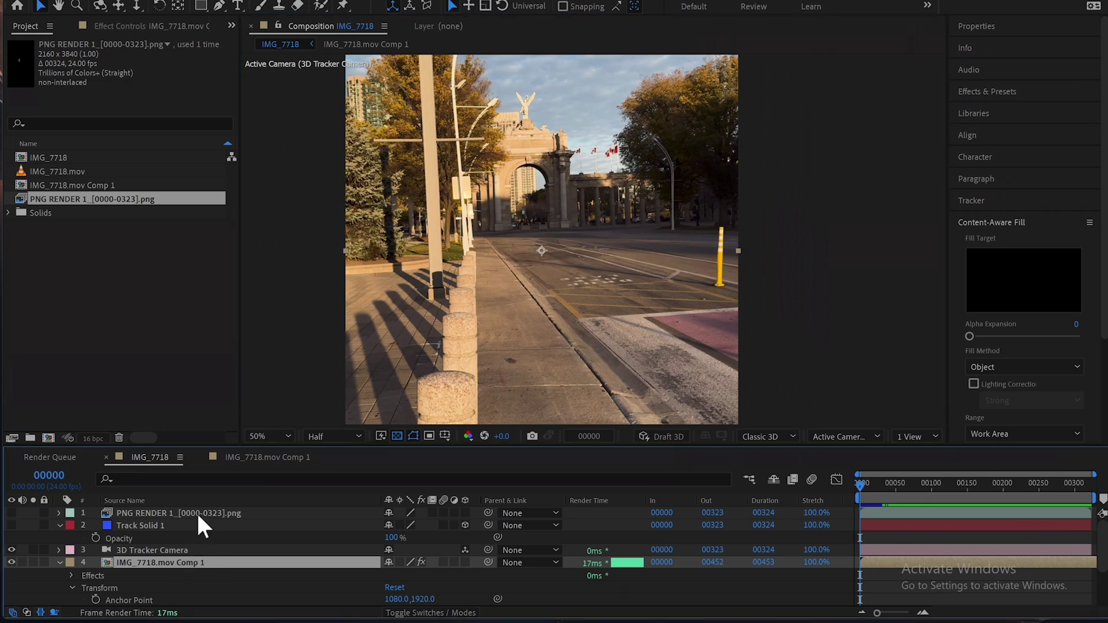
left_click(219, 7)
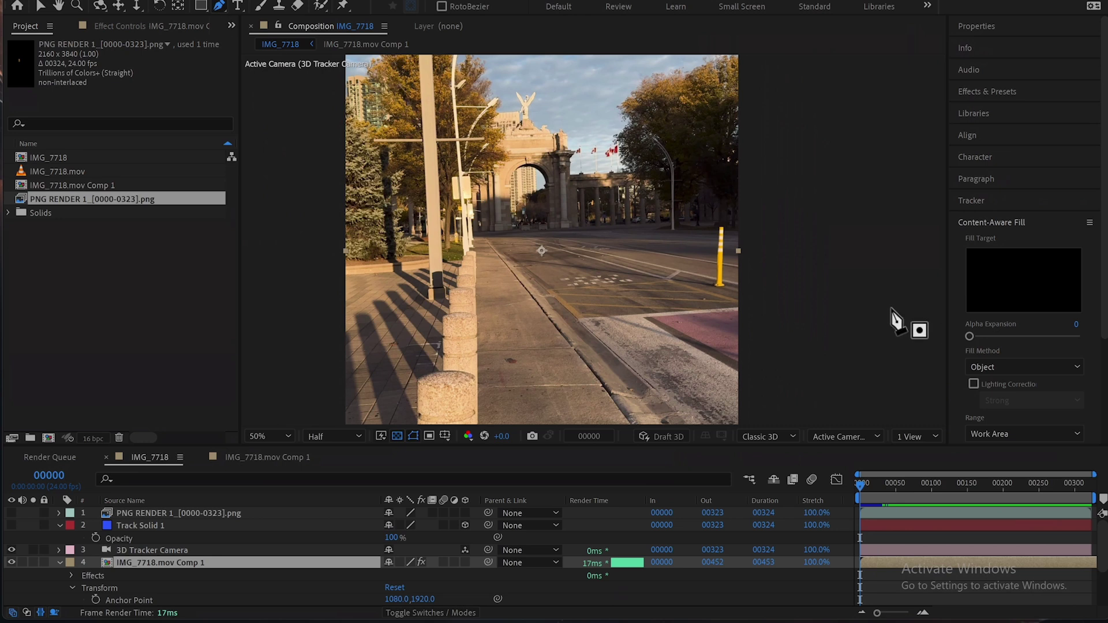
key("period")
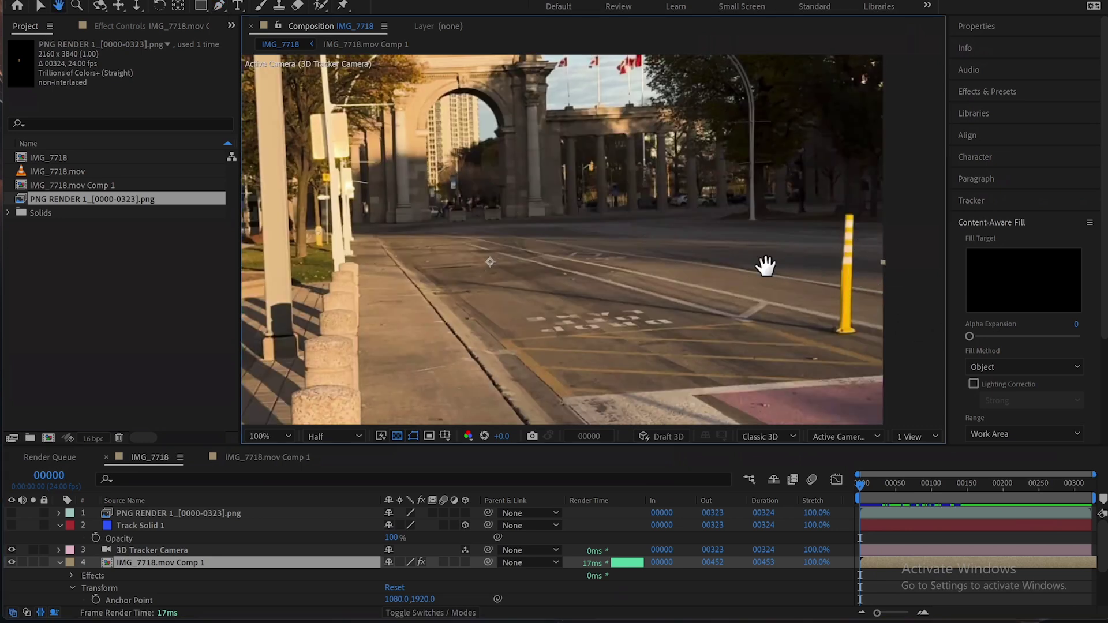
left_click_drag(860, 242, 656, 267)
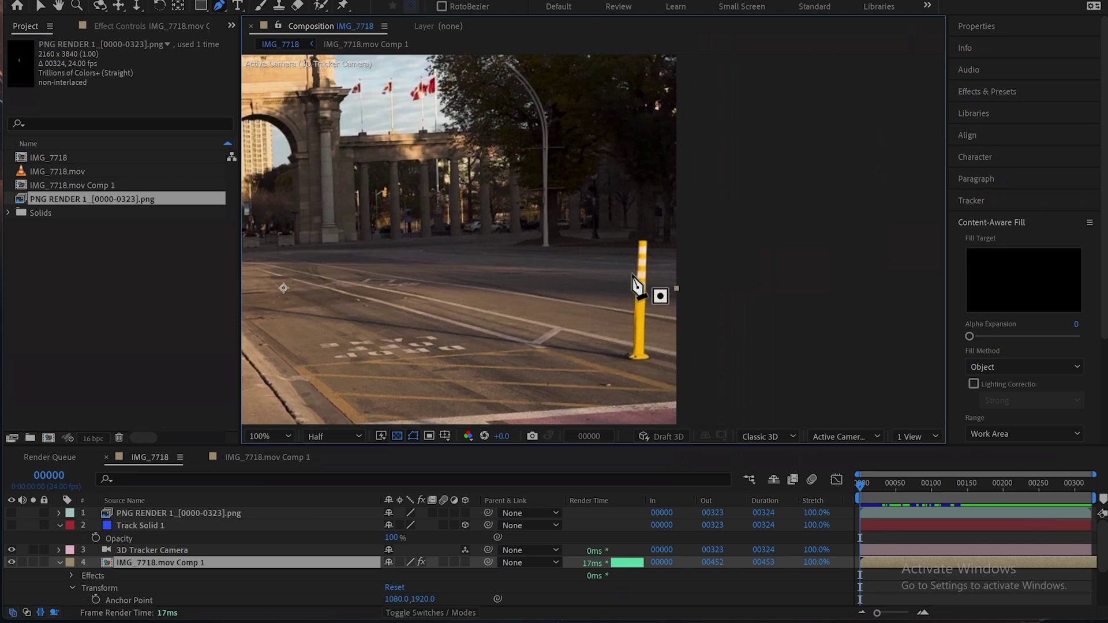
left_click(631, 274)
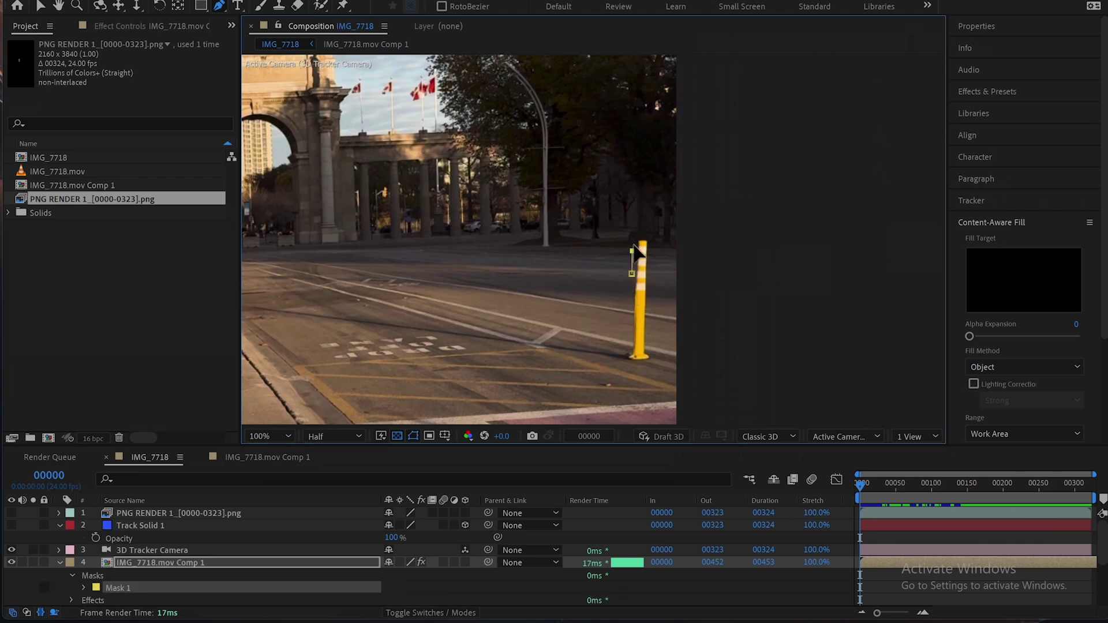
left_click(637, 235)
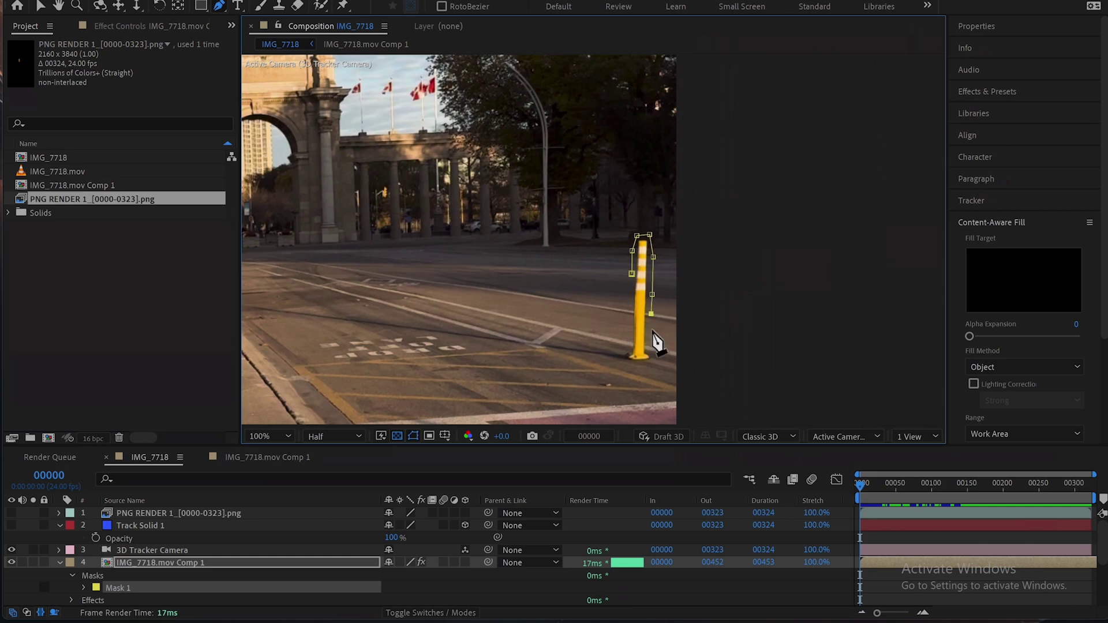
left_click(658, 360)
left_click(624, 367)
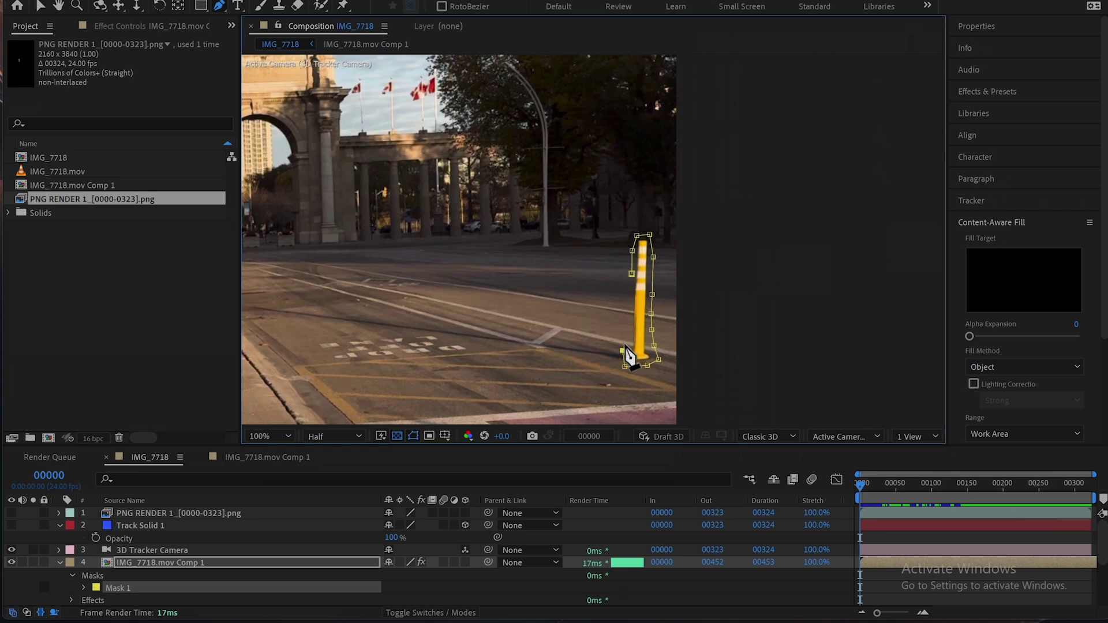
left_click(626, 338)
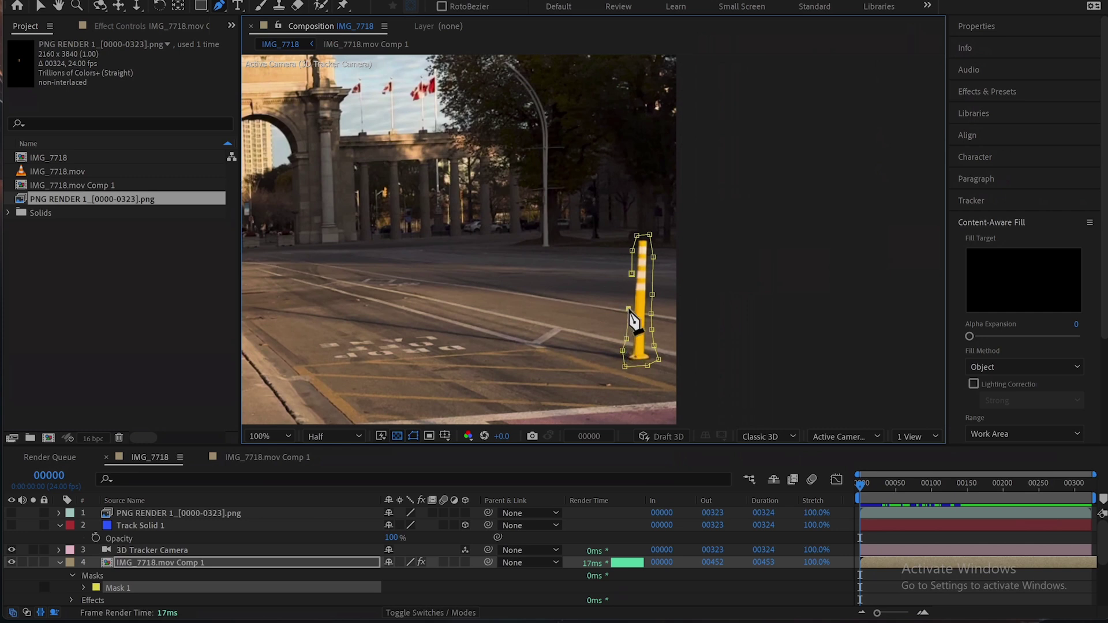
left_click(632, 273)
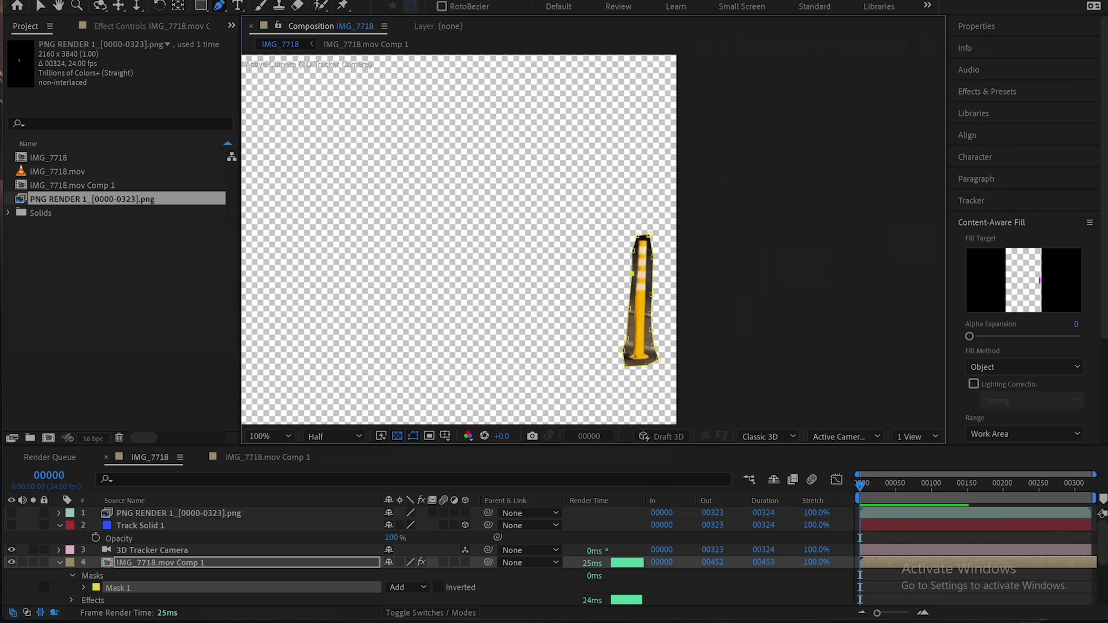
Track Mask 1 forward from frame 0 and stop the analysis at frame 50, where the post has left the footage
right_click(123, 592)
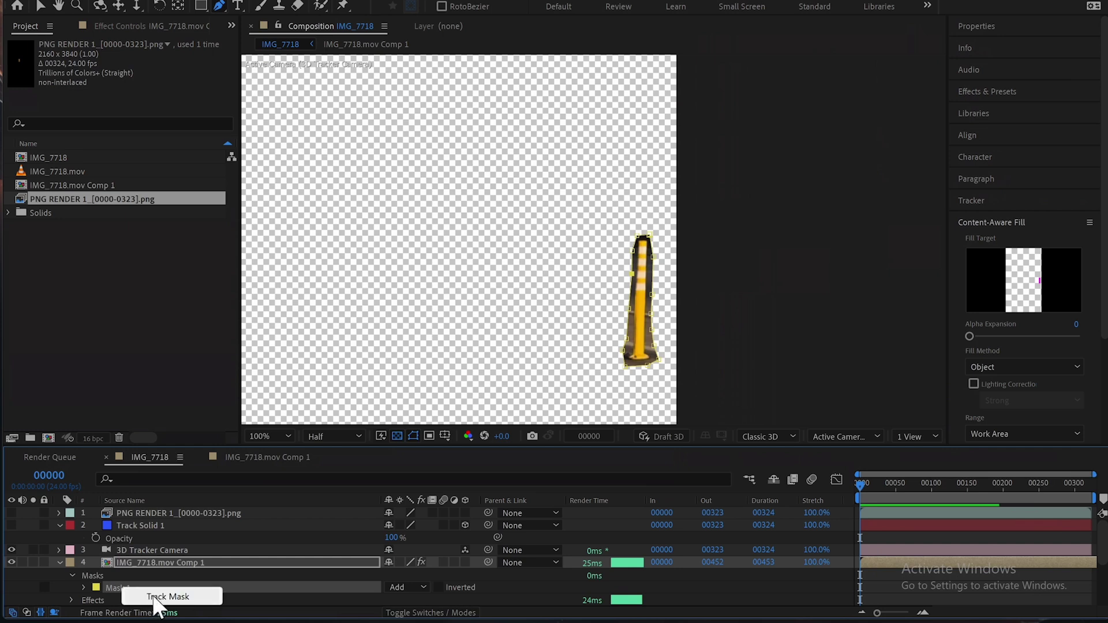
left_click(167, 596)
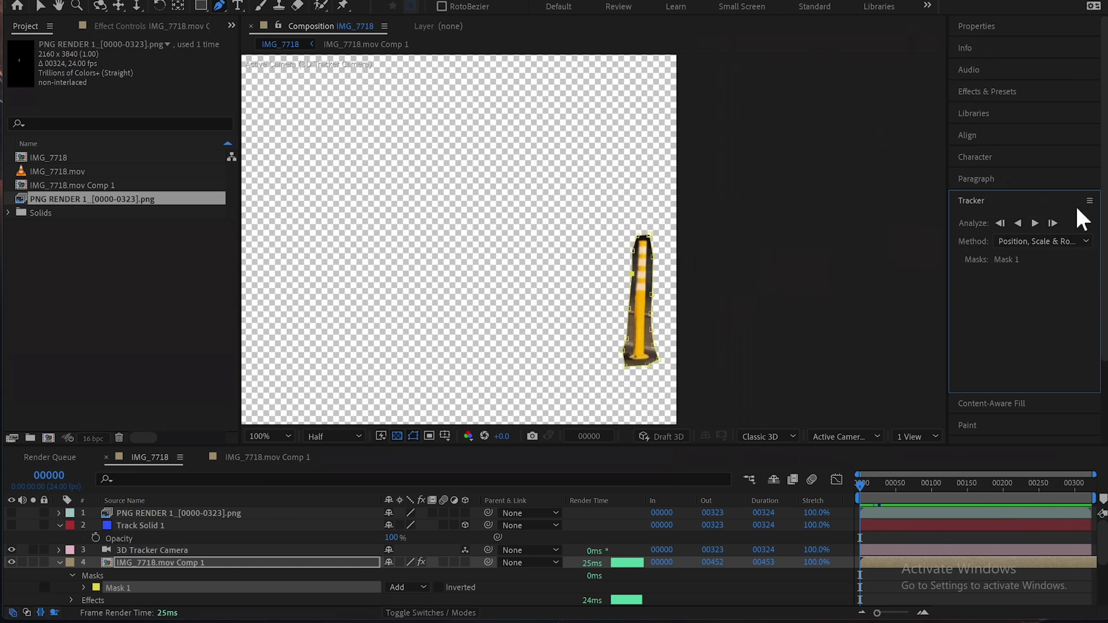
left_click(1034, 224)
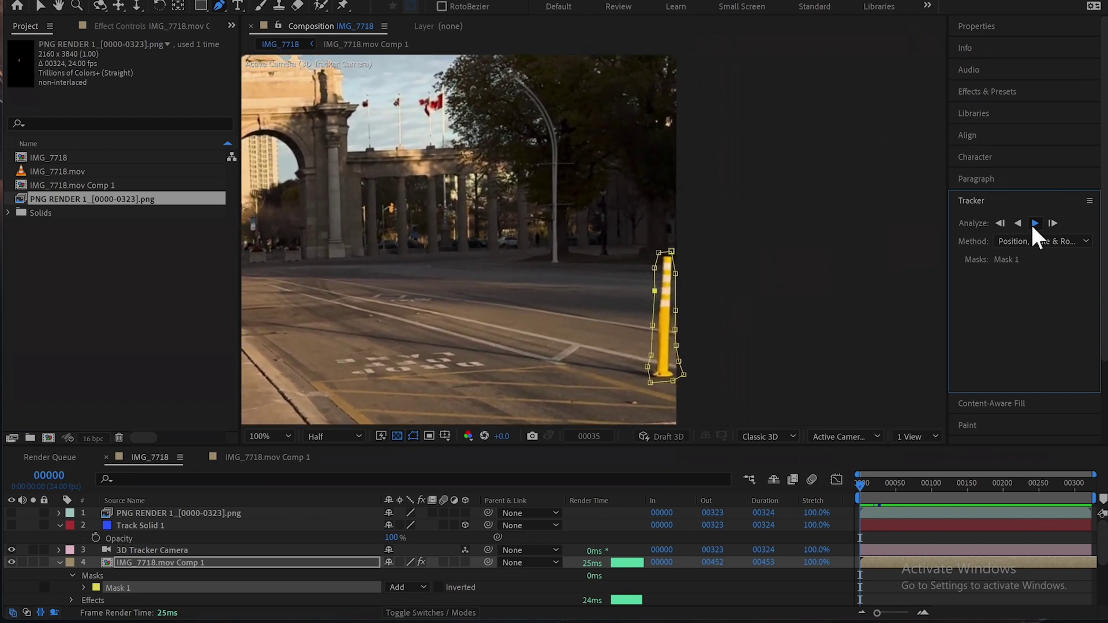
left_click(1035, 224)
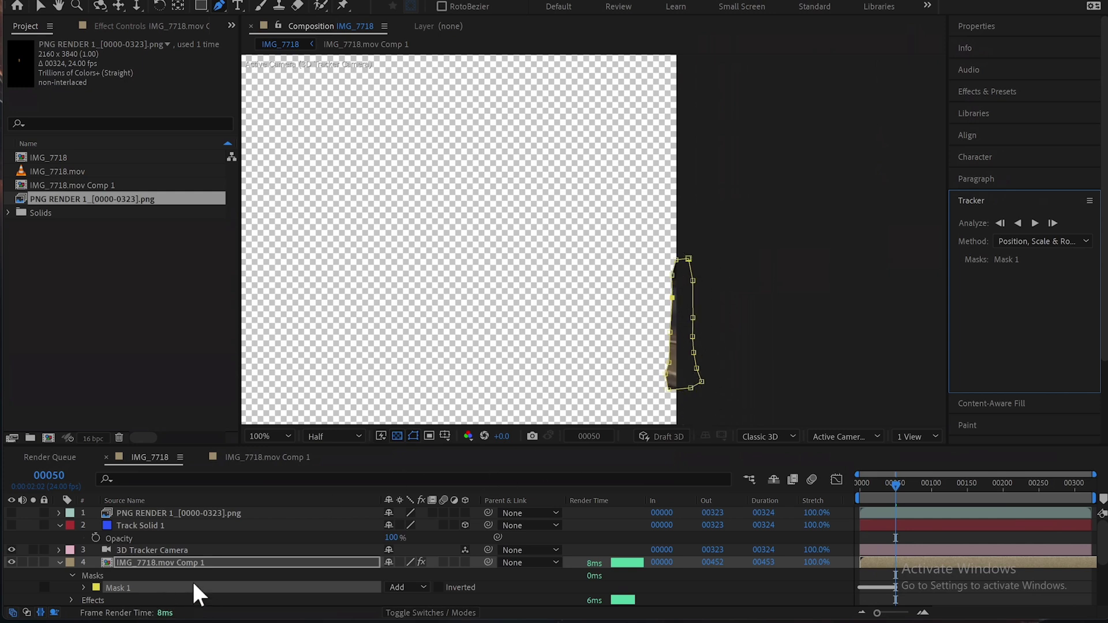
Try to move Mask 1 past the right edge of the footage at frame 45
left_click(119, 594)
key("v")
key("Page_Up")
key("Page_Up")
key("Page_Up")
key("Page_Up")
key("Page_Up")
key("shift+Right")
key("shift+Right")
left_click_drag(737, 301, 754, 293)
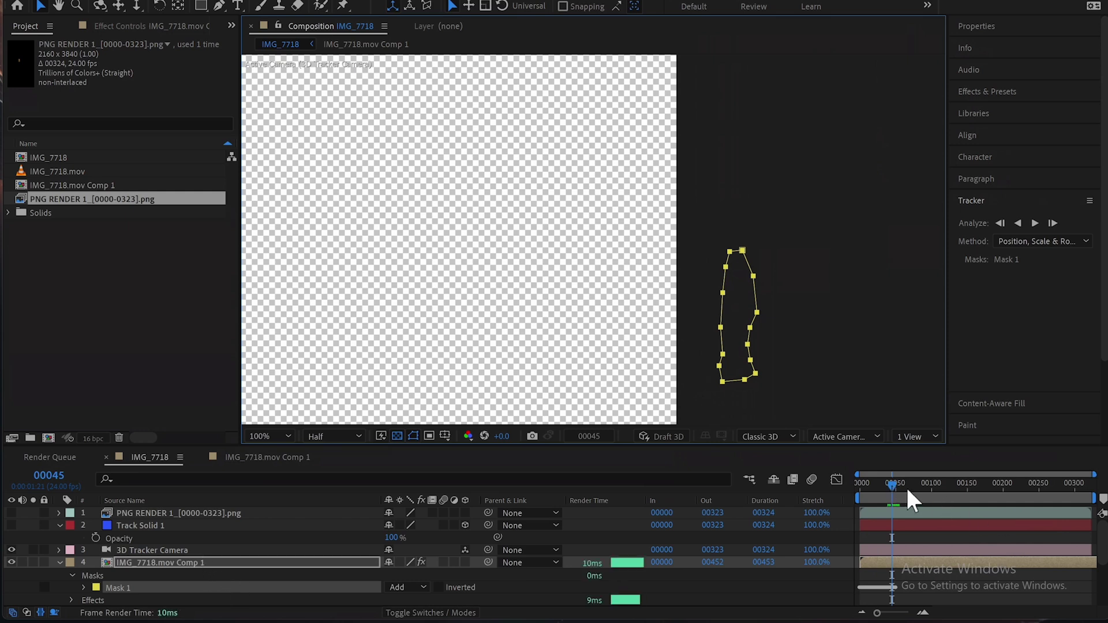
Try the Subtract mode on Mask 1, then set its mode to None
left_click(408, 589)
left_click(440, 510)
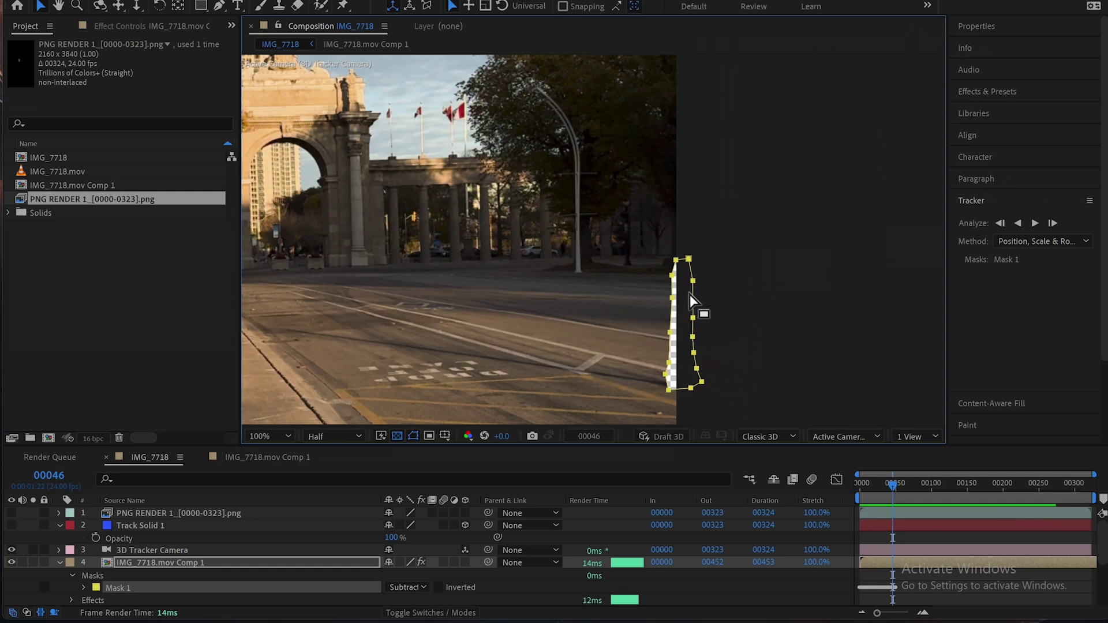
left_click(415, 587)
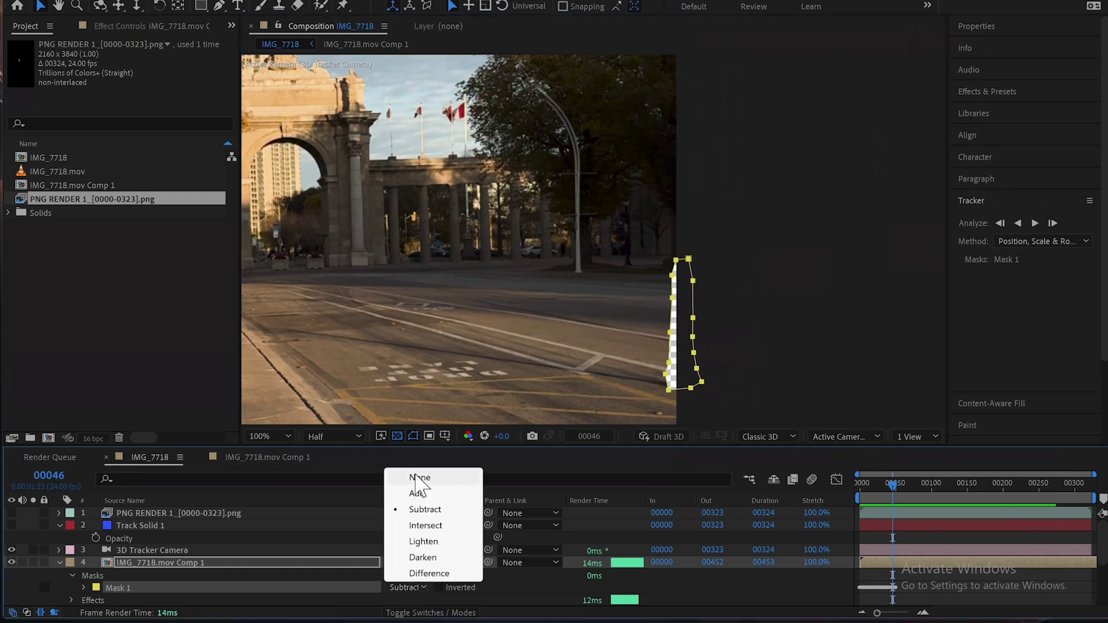
left_click(418, 478)
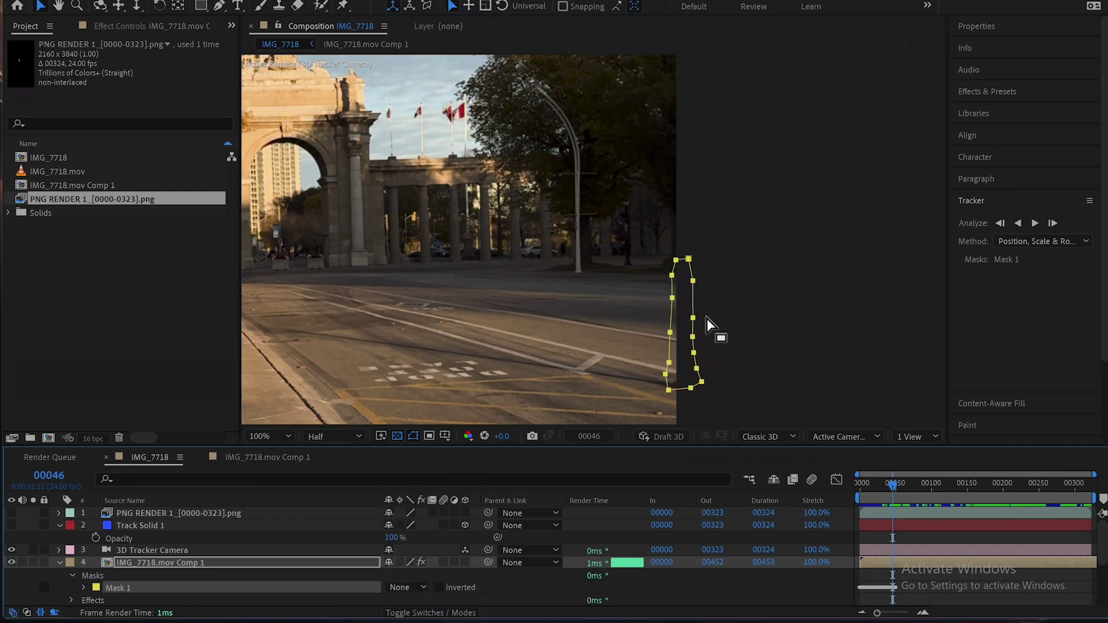
Nudge Mask 1 at frame 46 and move it completely past the footage's right edge at frame 47
left_click_drag(696, 305, 700, 311)
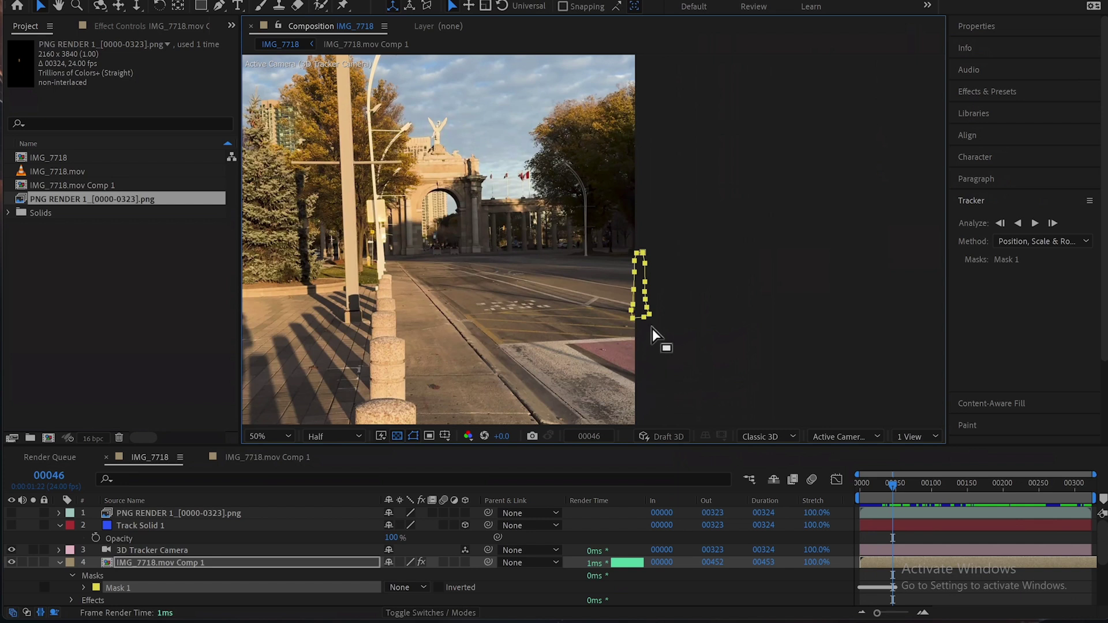
key("h")
left_click_drag(646, 388, 624, 230)
key("h")
left_click_drag(631, 272, 639, 322)
key("v")
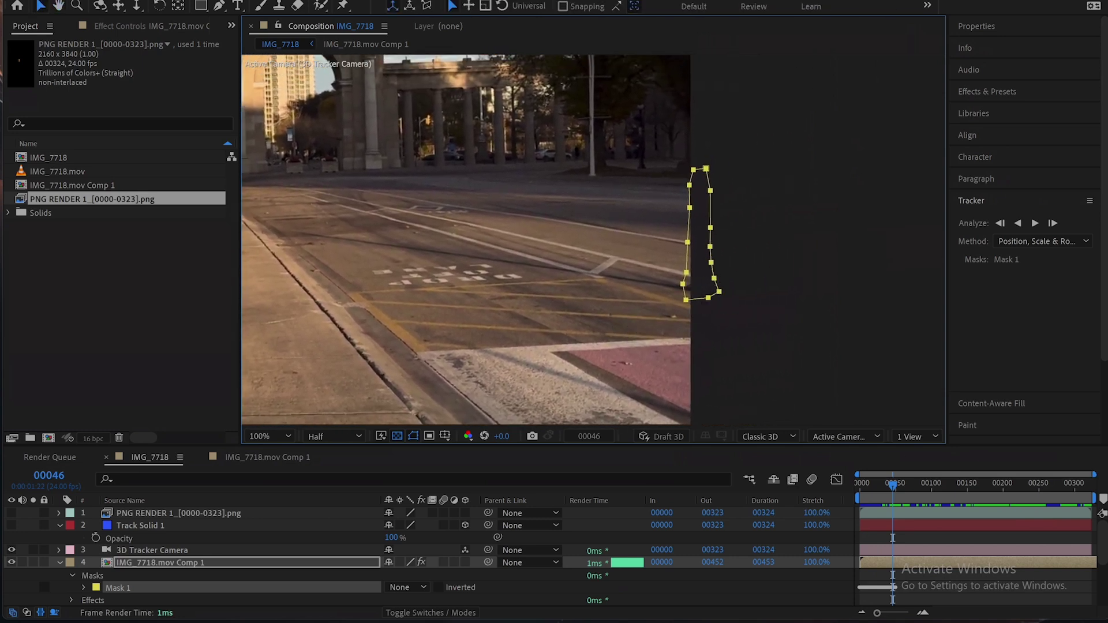
key("Page_Down")
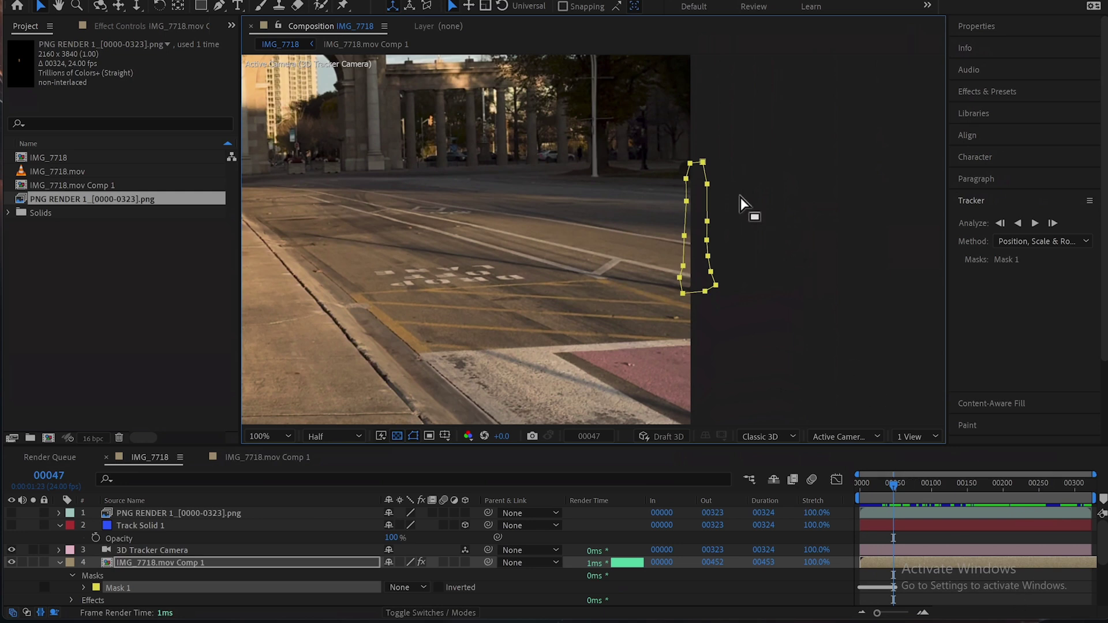
left_click_drag(708, 210, 757, 214)
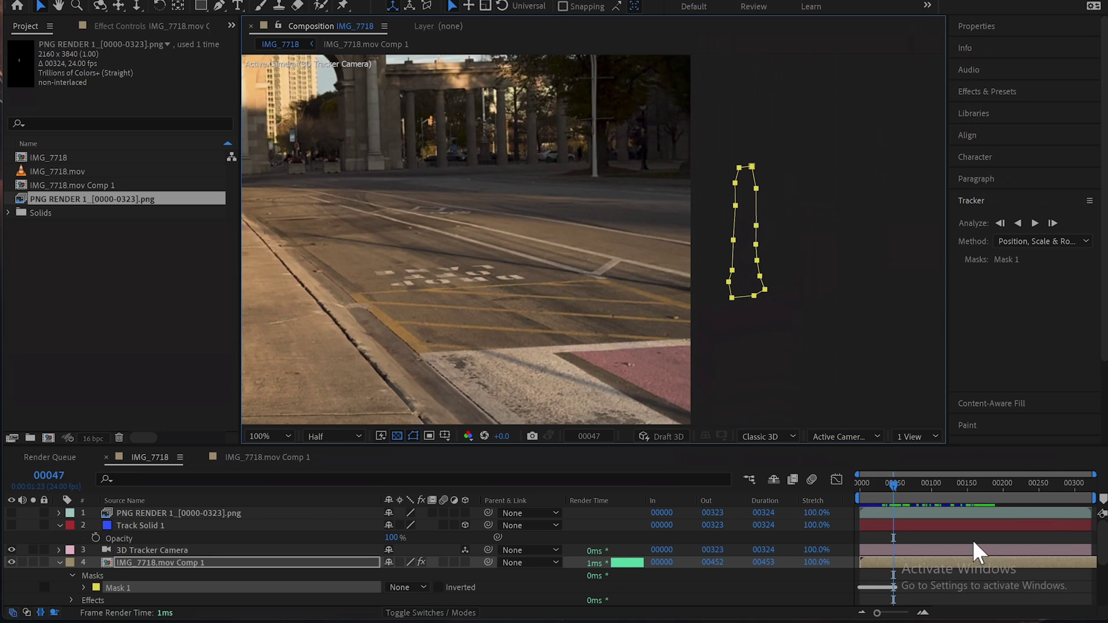
Return to frame 44 and nudge Mask 1 into place over the yellow post at the footage's edge
key("Page_Up")
key("Page_Up")
key("Page_Up")
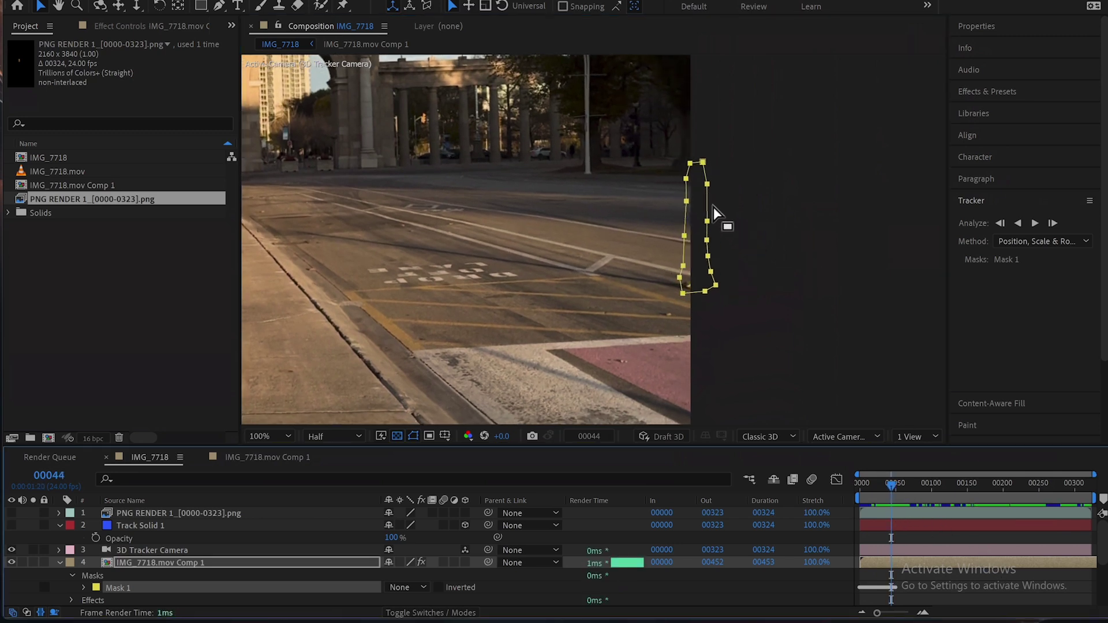
mouse_move(708, 209)
left_mouse_down()
mouse_move(828, 210)
mouse_move(713, 213)
mouse_move(709, 205)
left_mouse_up()
Track Mask 1 forward again to frame 53 and move it past the footage's right edge there
left_click(138, 589)
left_click(1035, 221)
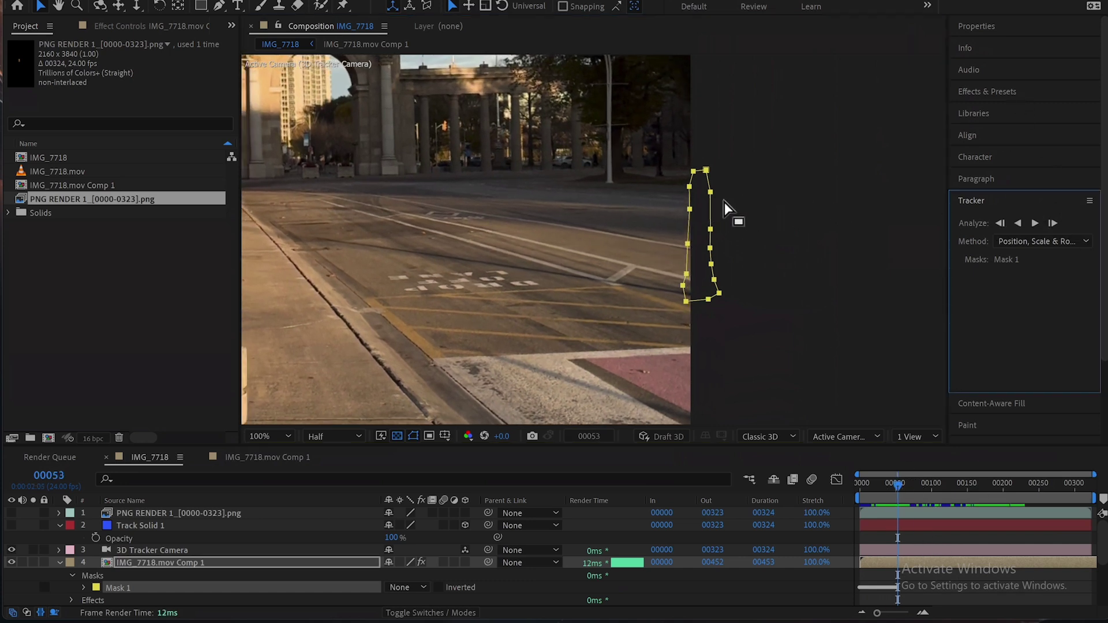
left_click_drag(711, 214, 829, 229)
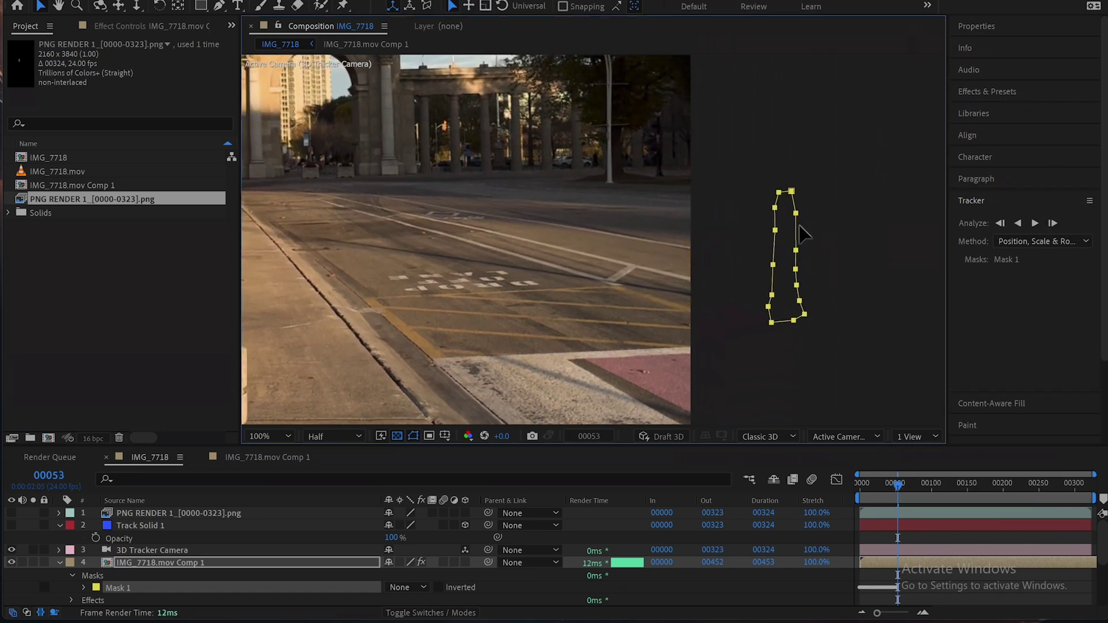
Scrub ahead to frame 147 and examine where the yellow post re-enters the footage relative to Mask 1
left_click_drag(897, 483, 888, 487)
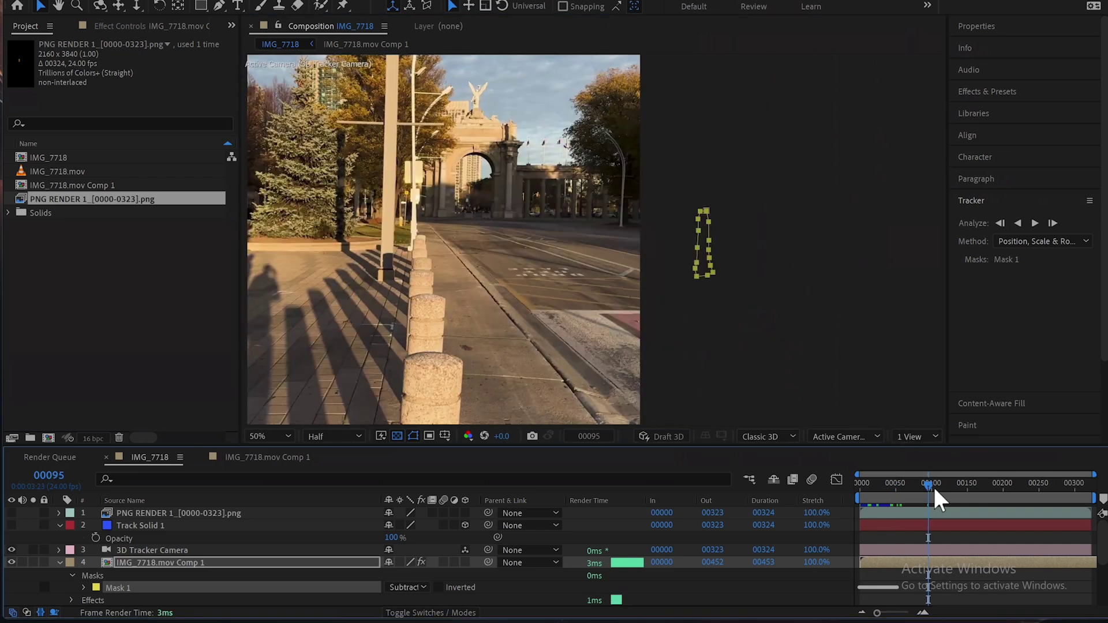
left_click_drag(930, 486, 968, 477)
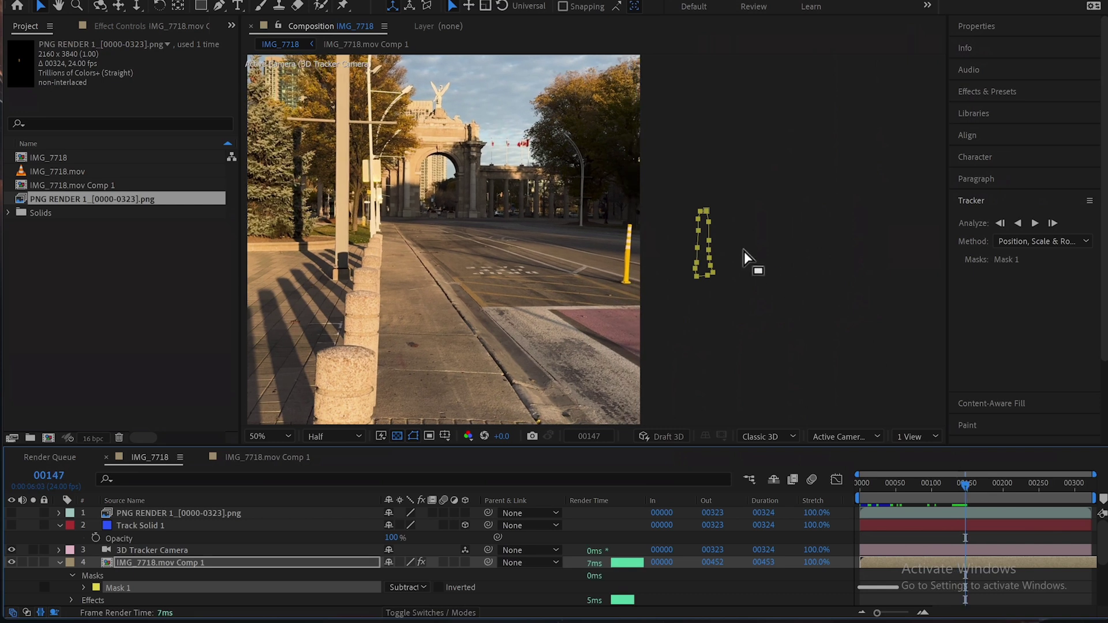
key("comma")
key("comma")
key("comma")
key("comma")
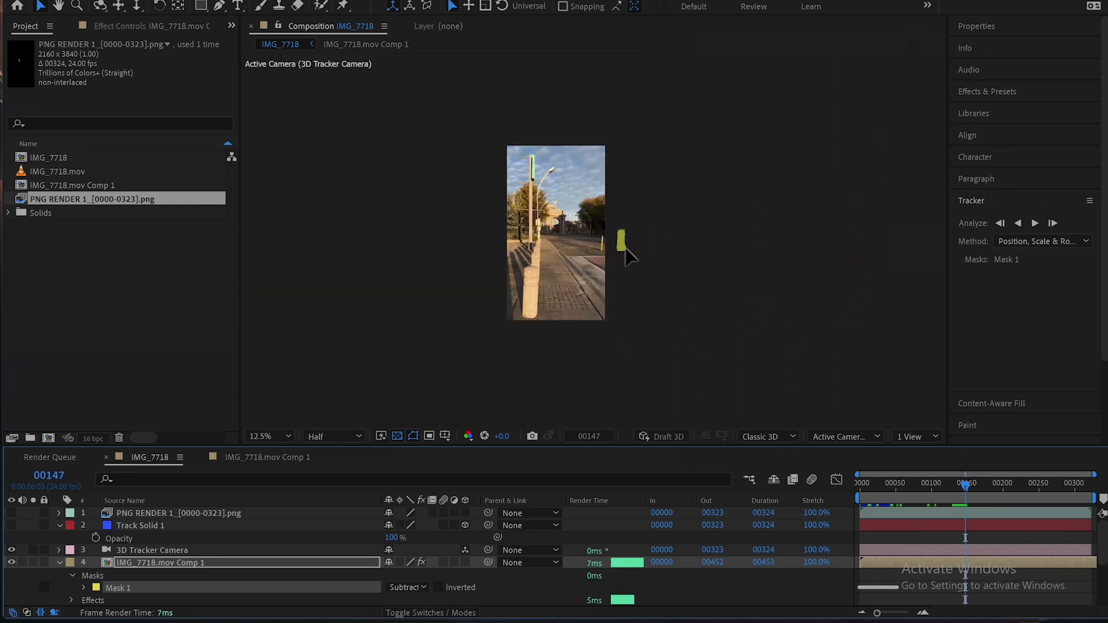
key("period")
key("comma")
key("period")
key("period")
key("period")
key("period")
key("comma")
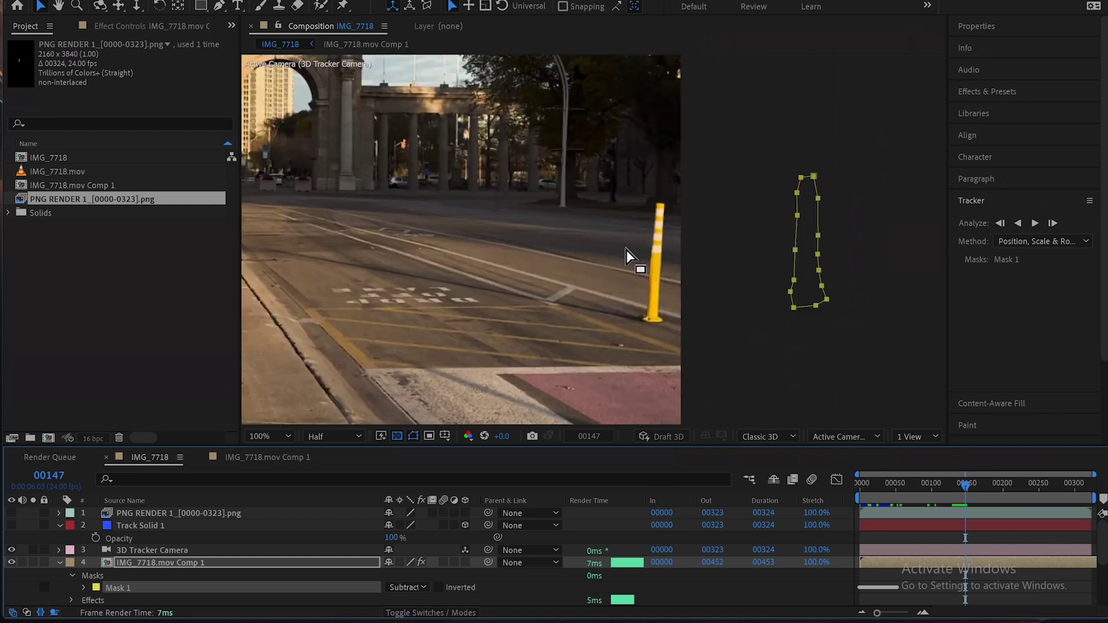
Track Mask 1 forward along the yellow post from frame 147, setting its mode to None on the way
left_click(1052, 223)
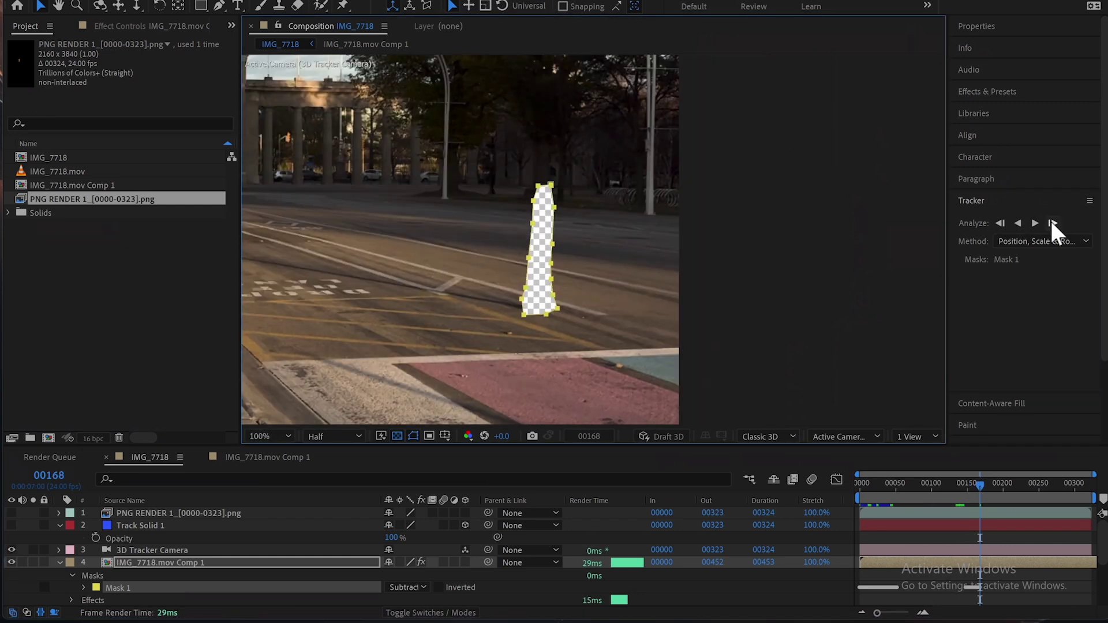
left_click(1052, 223)
scroll(357, 242, "up", 1)
left_click(408, 588)
left_click(1037, 222)
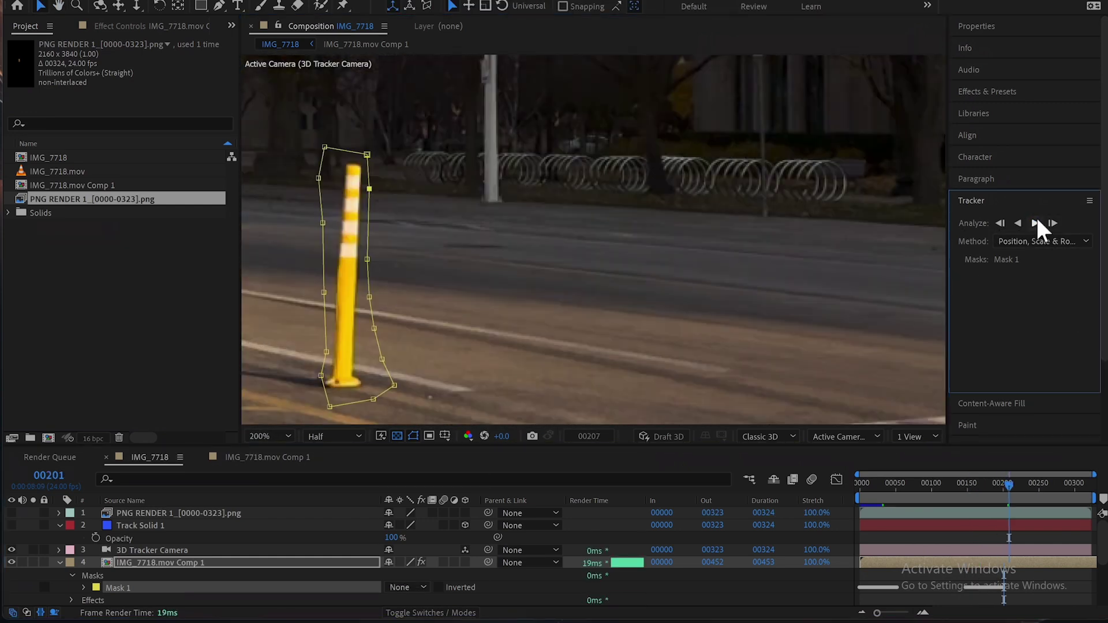
Continue tracking Mask 1 forward on the yellow post from frame 223
key("comma")
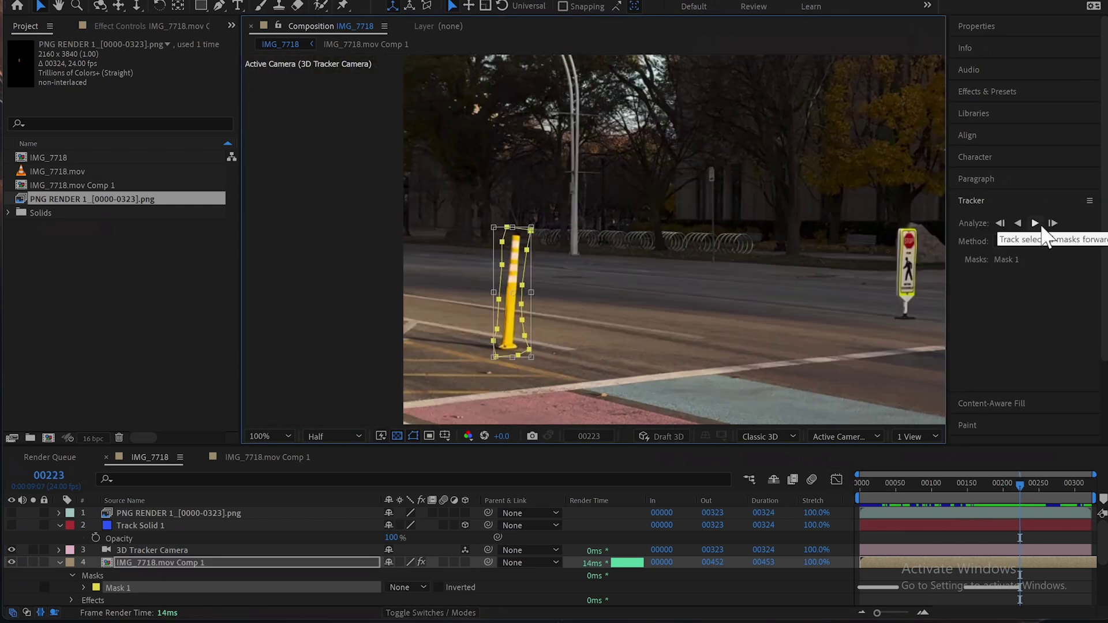
left_click(1036, 223)
key("Page_Up")
Set Mask 1 back to Subtract and check its cutout of the post around frames 209 to 218
left_click(414, 260)
left_click_drag(1027, 485, 1006, 485)
scroll(749, 262, "down", 2)
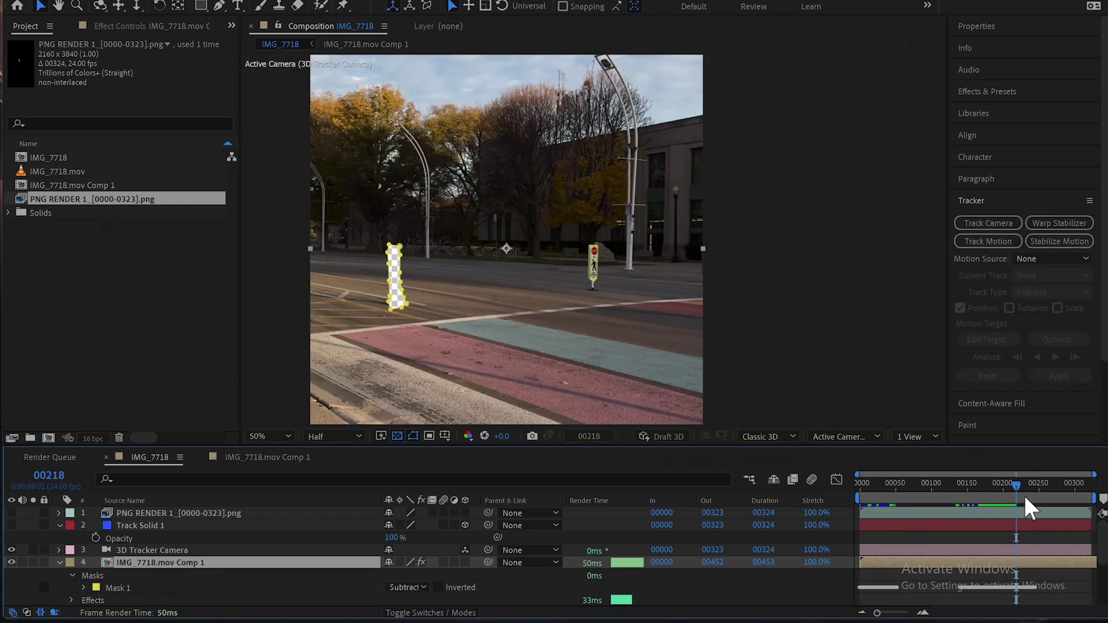
mouse_move(1017, 484)
left_mouse_down()
mouse_move(1032, 487)
mouse_move(1010, 492)
left_mouse_up()
left_click(878, 401)
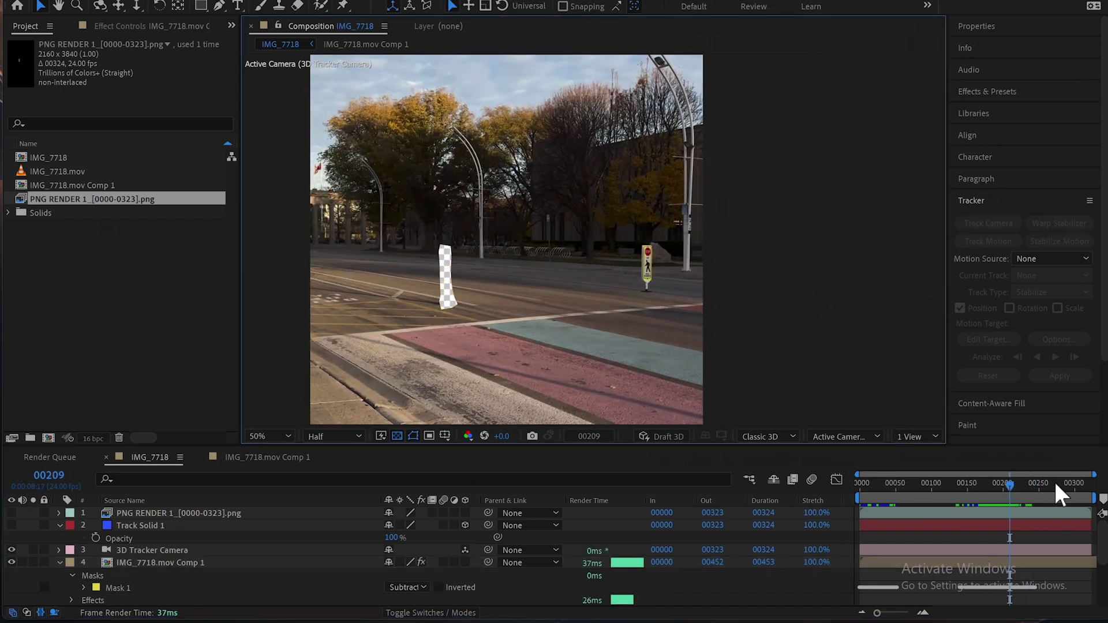
At frame 313, draw a closed Pen tool mask around the large yellow post on the IMG_7718.mov Comp 1 layer
left_click_drag(1015, 484, 1078, 512)
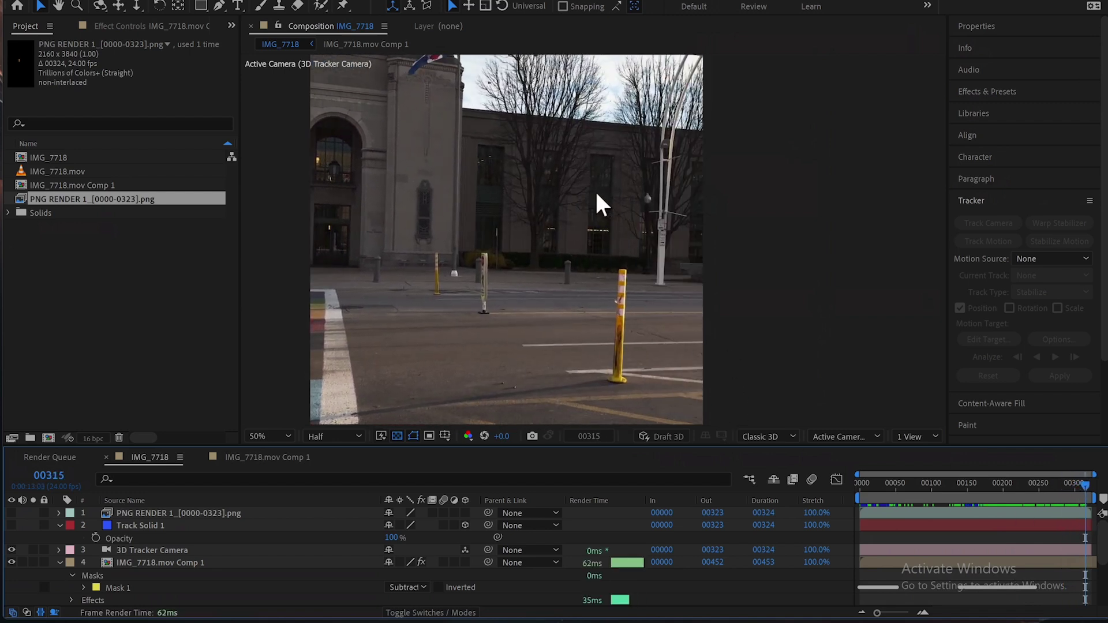
left_click_drag(646, 322, 631, 285)
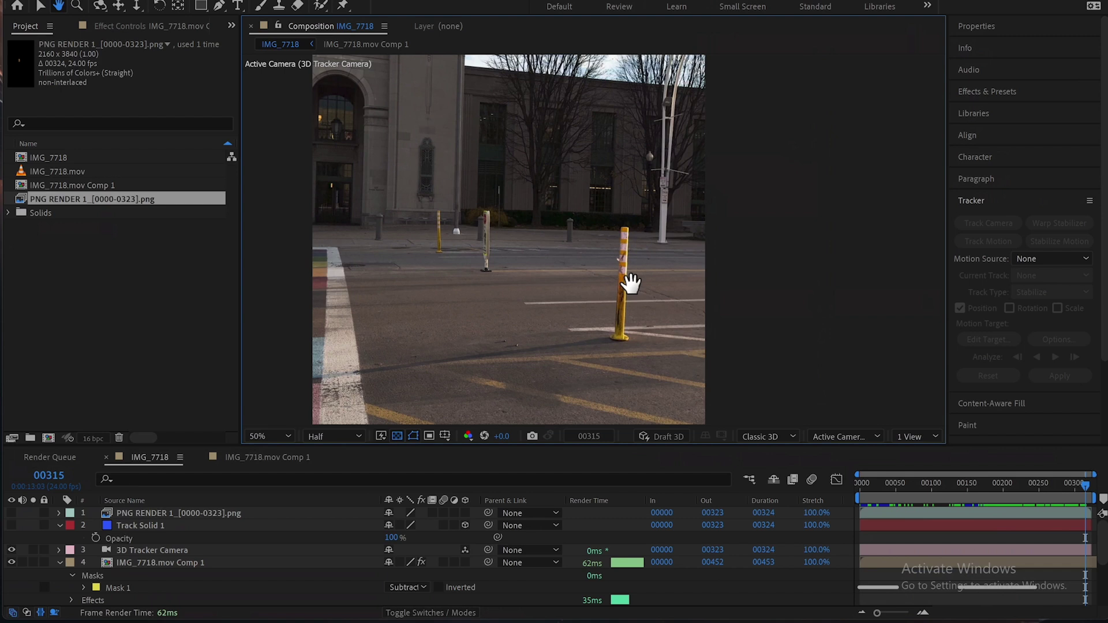
left_click_drag(1055, 473, 1076, 478)
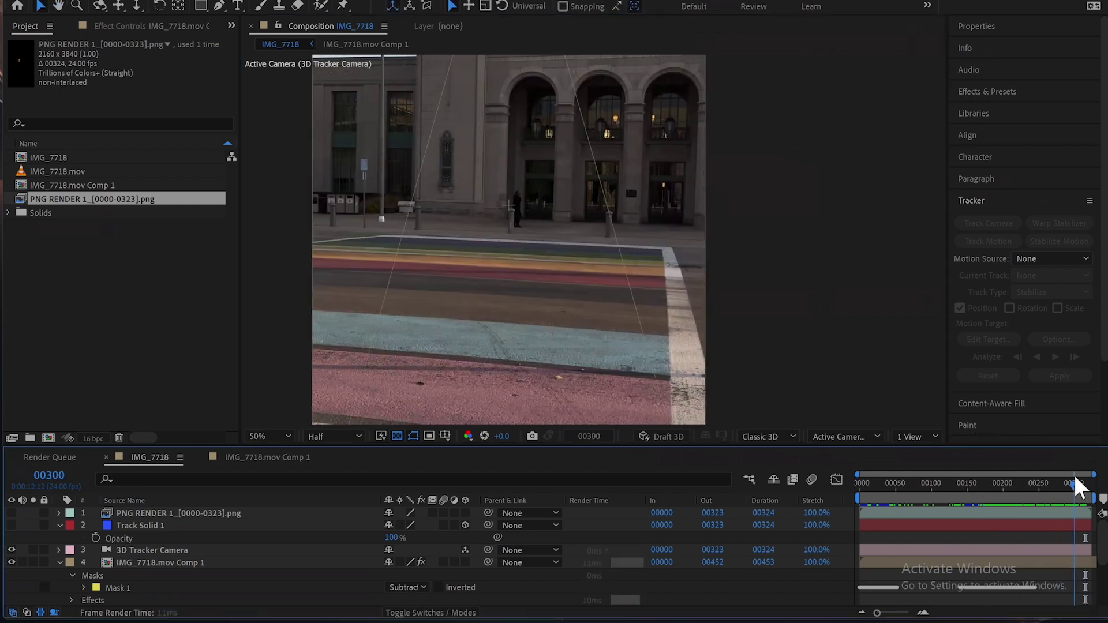
left_click_drag(1081, 492, 1084, 487)
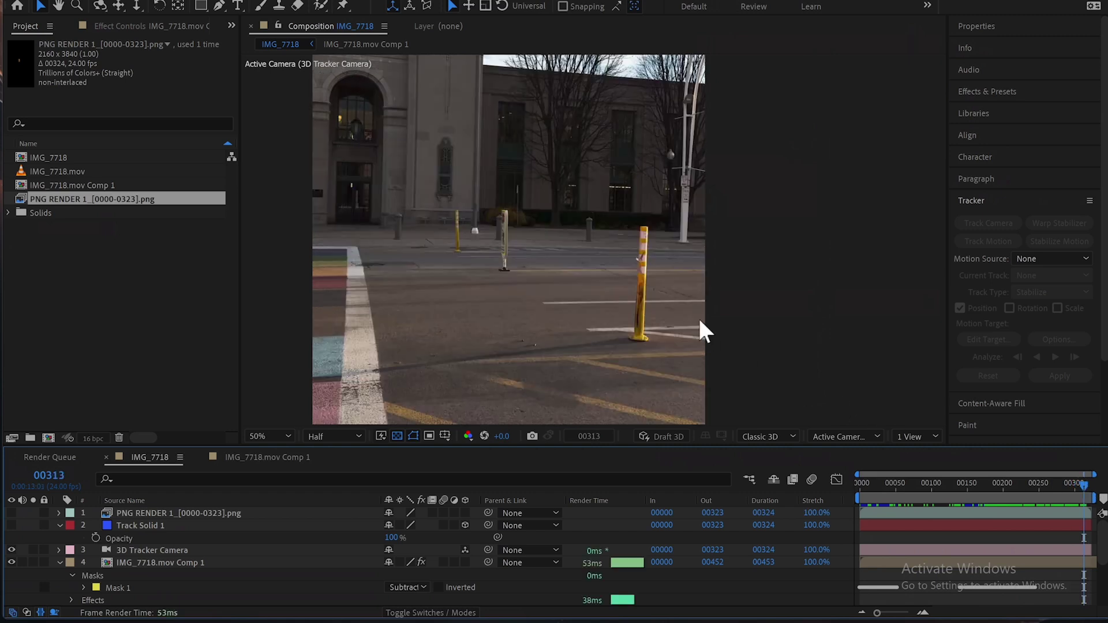
left_click(130, 565)
left_click(220, 7)
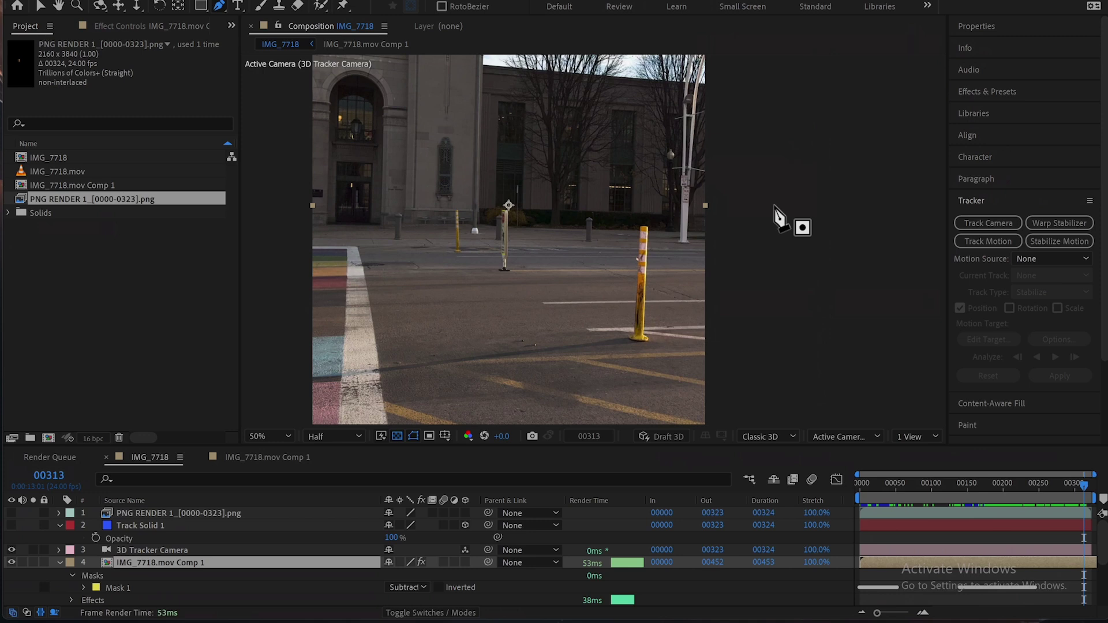
left_click(621, 292)
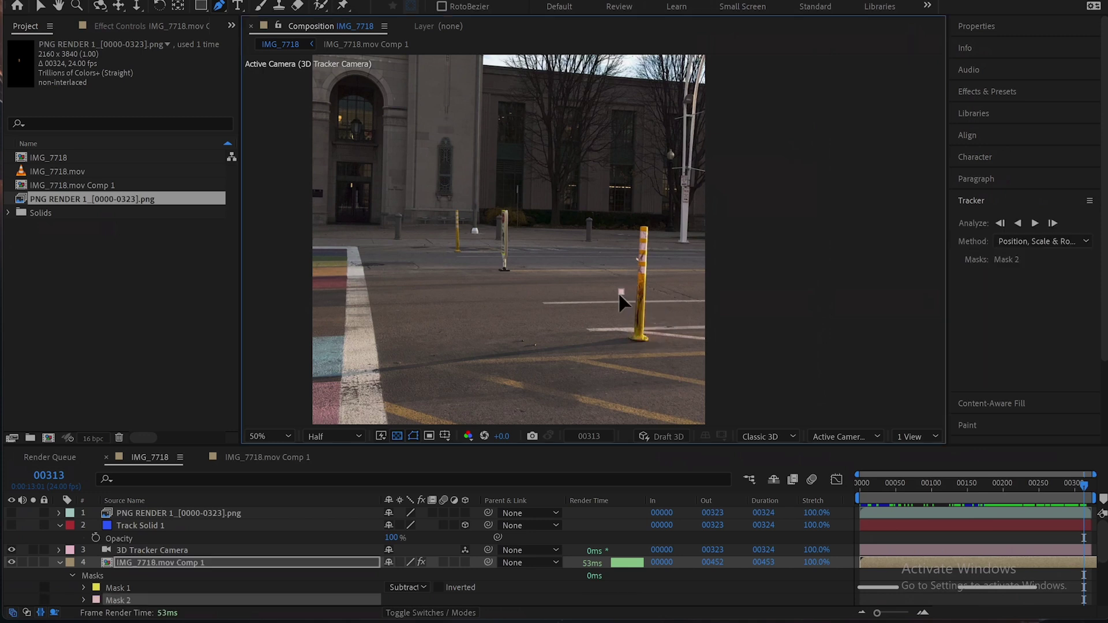
left_click(629, 306)
key("ctrl+z")
left_click(630, 276)
left_click(632, 261)
left_click(645, 220)
left_click(655, 233)
left_click(651, 296)
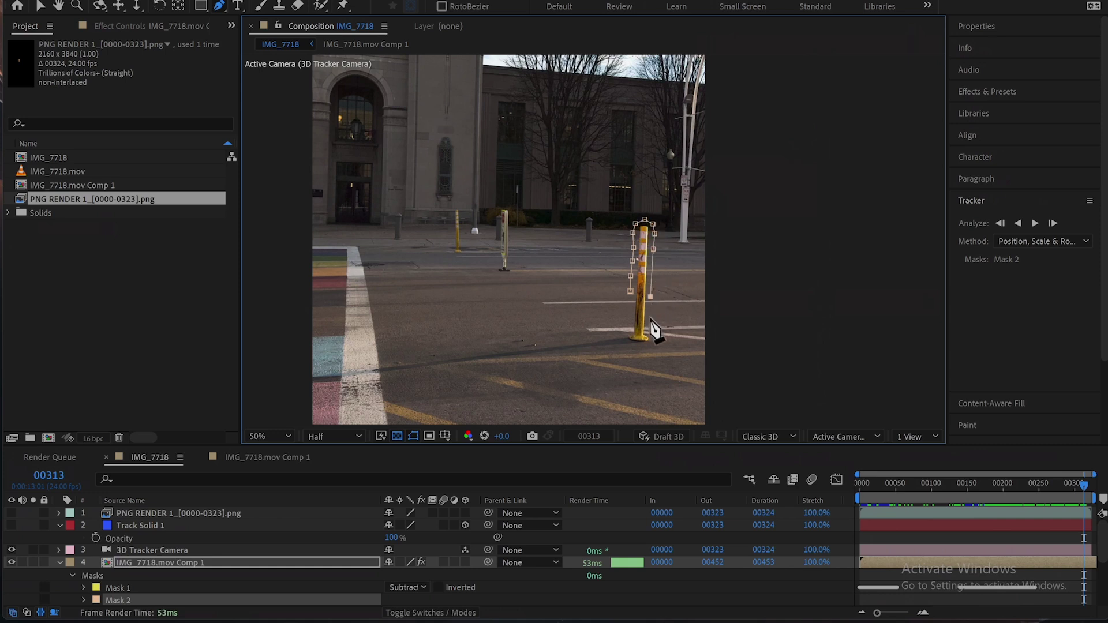
left_click(650, 321)
left_click(638, 351)
left_click(619, 345)
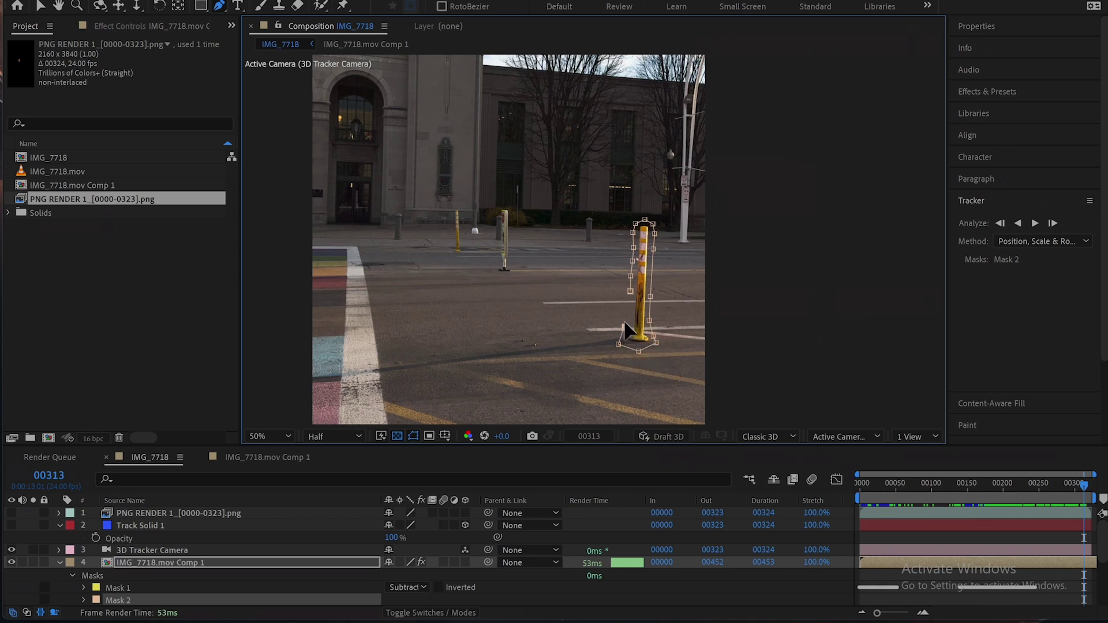
left_click(630, 291)
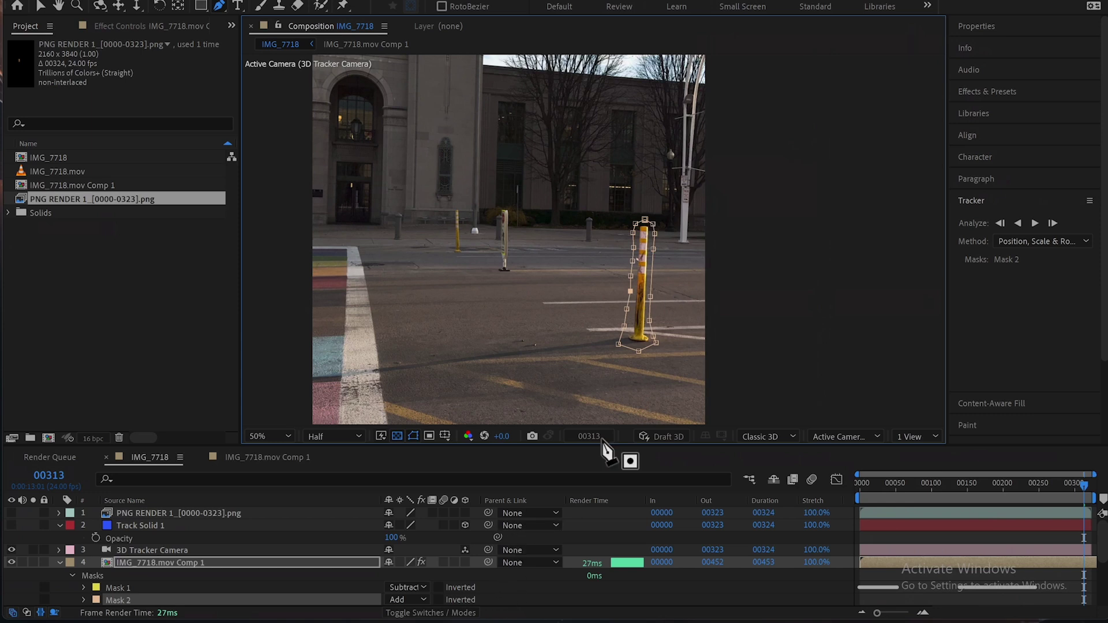
Set Mask 2's mode to None and track it forward from frame 313 to the end of the composition
left_click(416, 600)
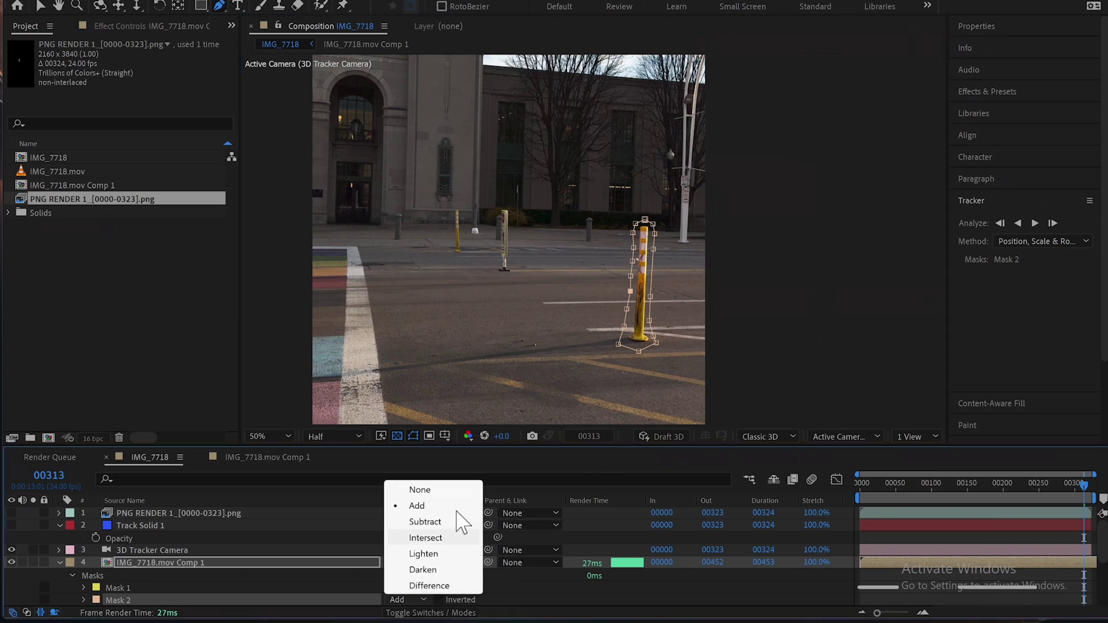
left_click(428, 522)
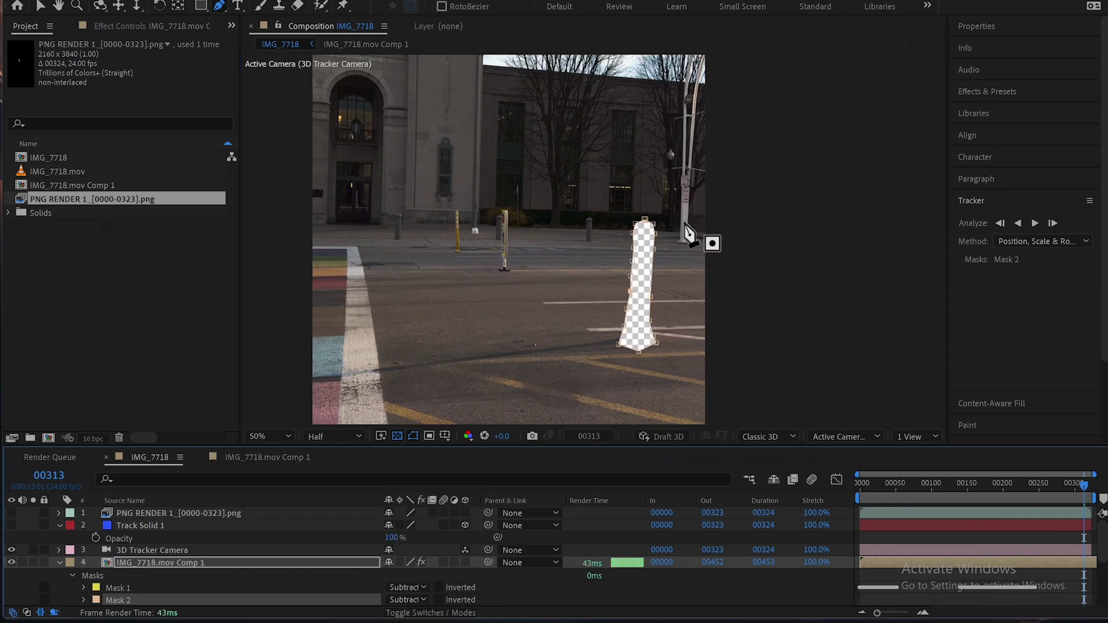
left_click(412, 602)
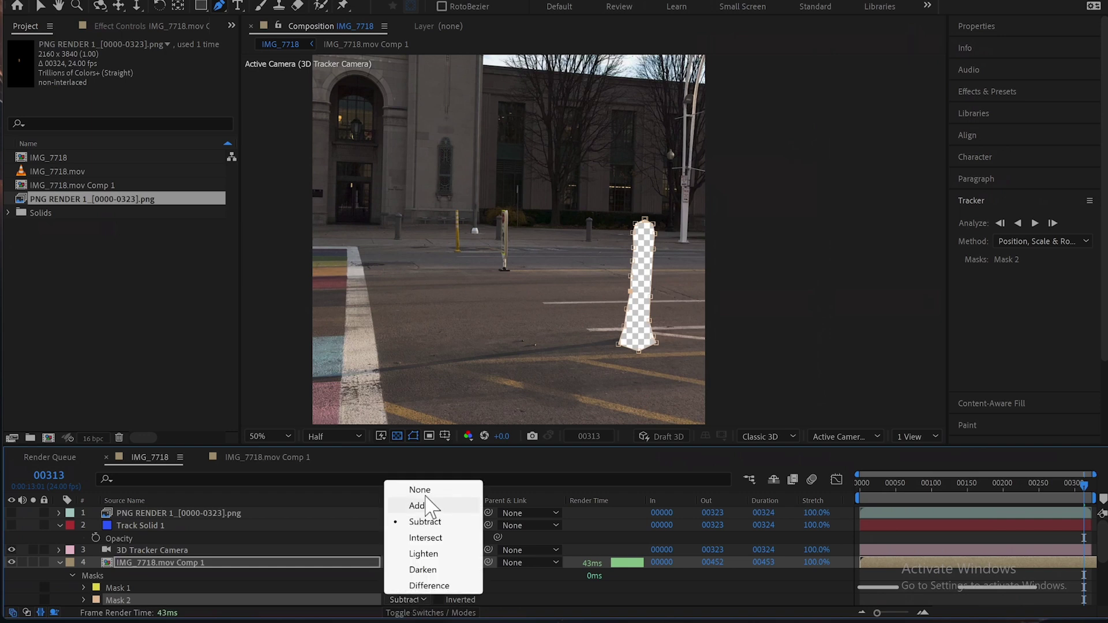
left_click(428, 492)
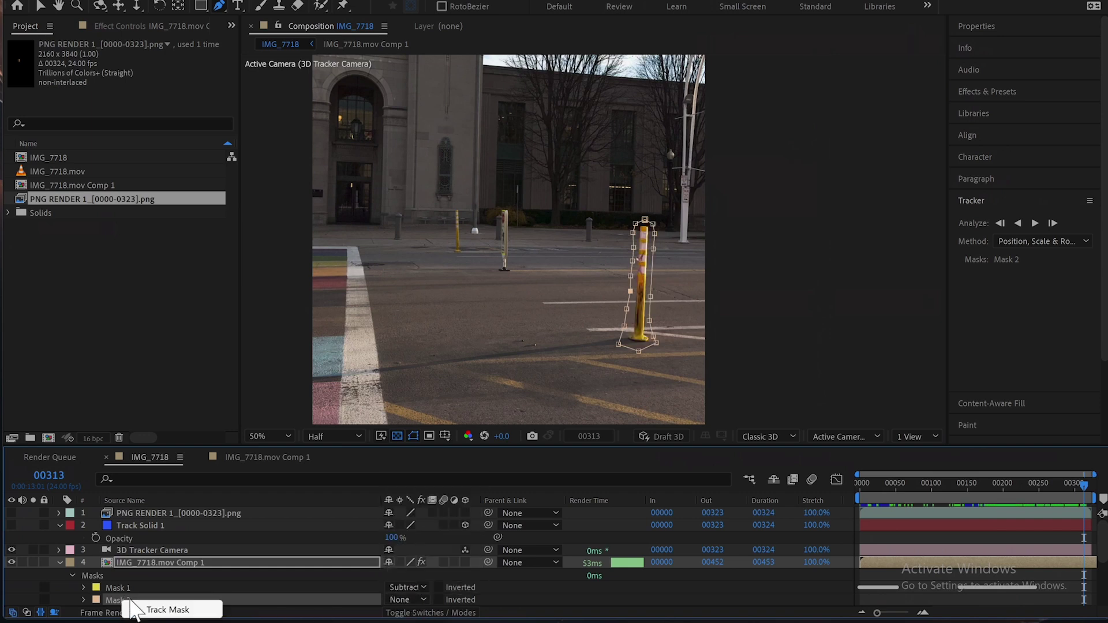
left_click(157, 615)
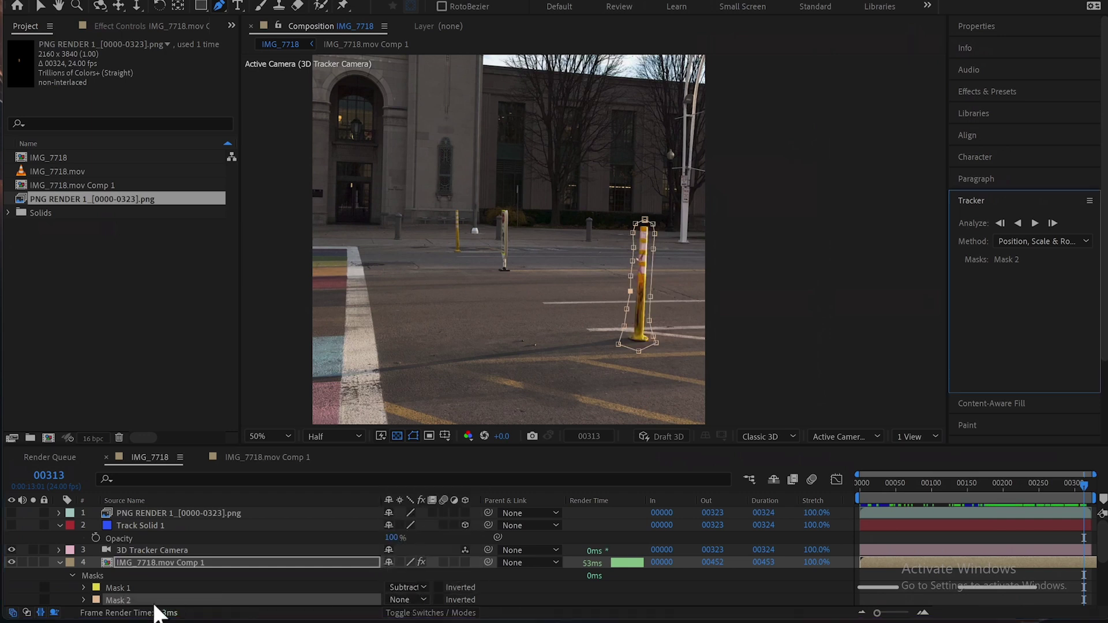
left_click(1035, 223)
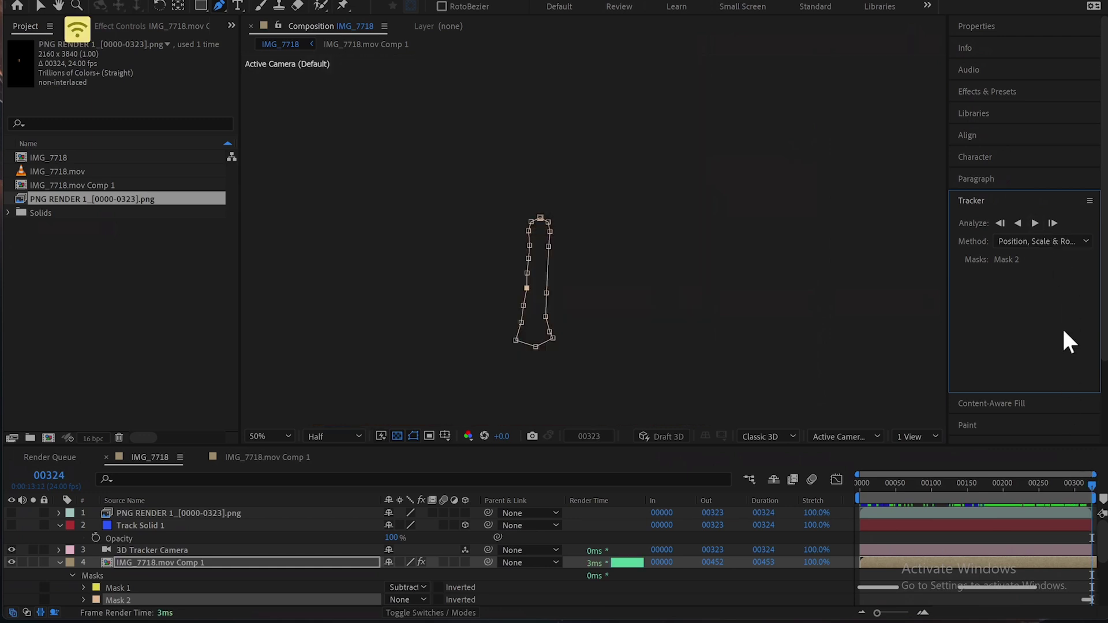
Return to frame 313 and track Mask 2 backward along the yellow post
left_click(1093, 485)
left_click_drag(1092, 488, 1088, 492)
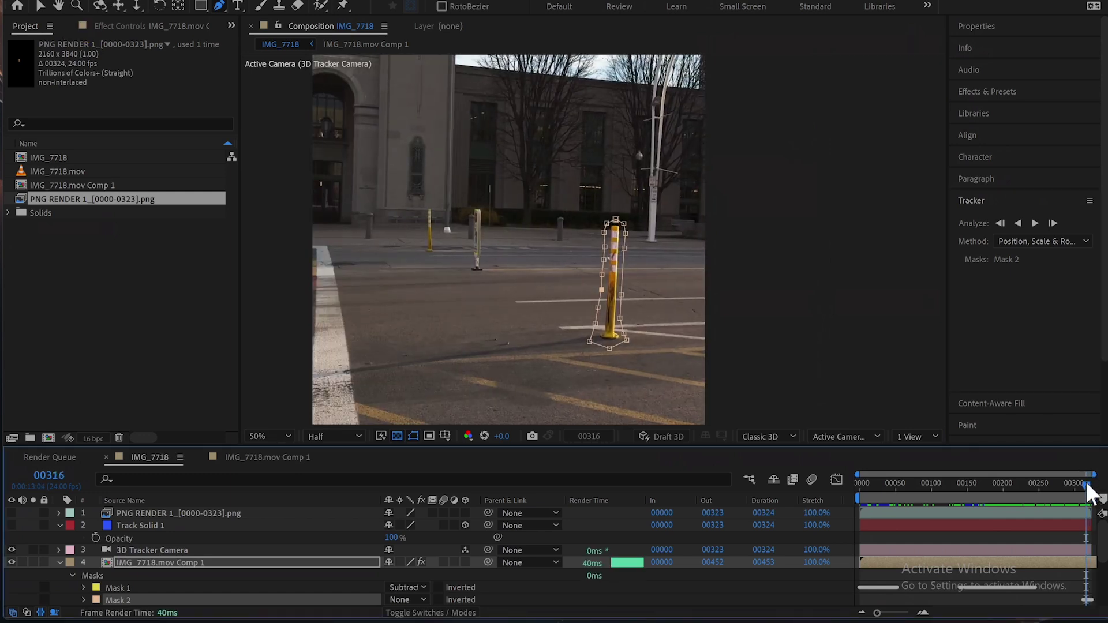
key("equal")
key("equal")
key("equal")
left_click_drag(1088, 488, 1071, 483)
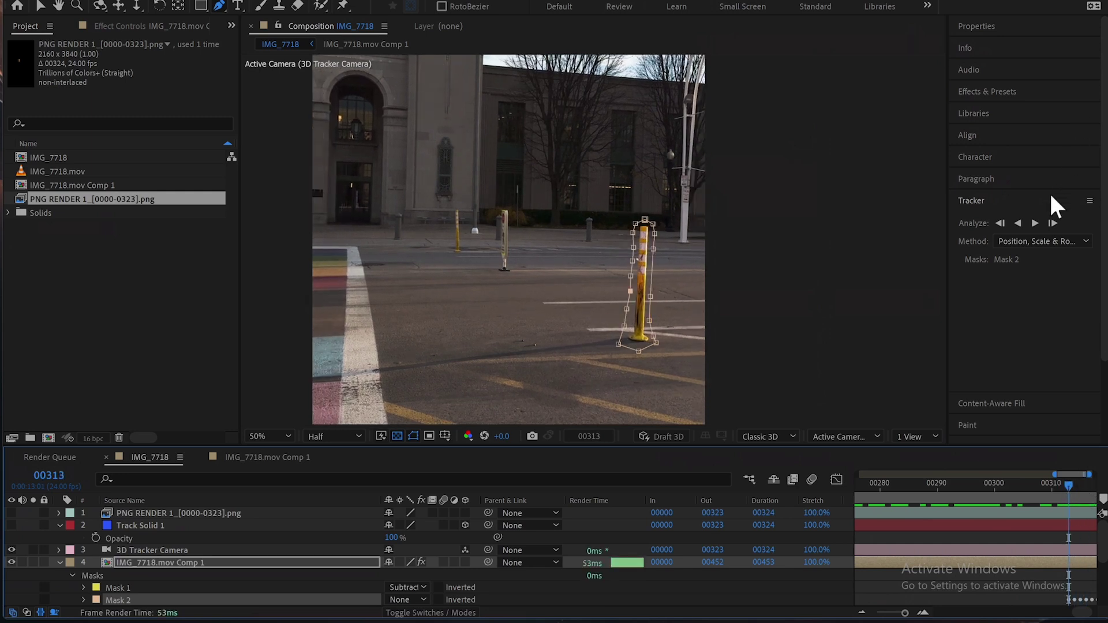
left_click(1018, 224)
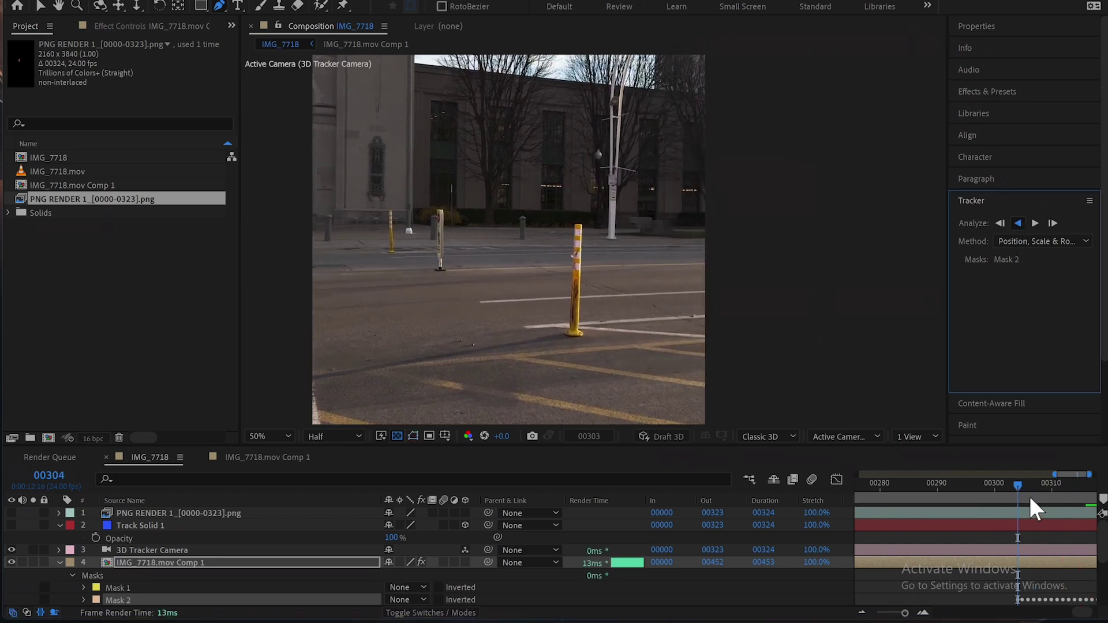
Go to frame 306 and nudge the whole Mask 2 slightly outward over the post at the footage's edge
left_click(1029, 483)
mouse_move(1036, 489)
left_mouse_down()
mouse_move(1049, 490)
mouse_move(1024, 497)
mouse_move(1037, 499)
mouse_move(1022, 512)
mouse_move(1028, 507)
left_mouse_up()
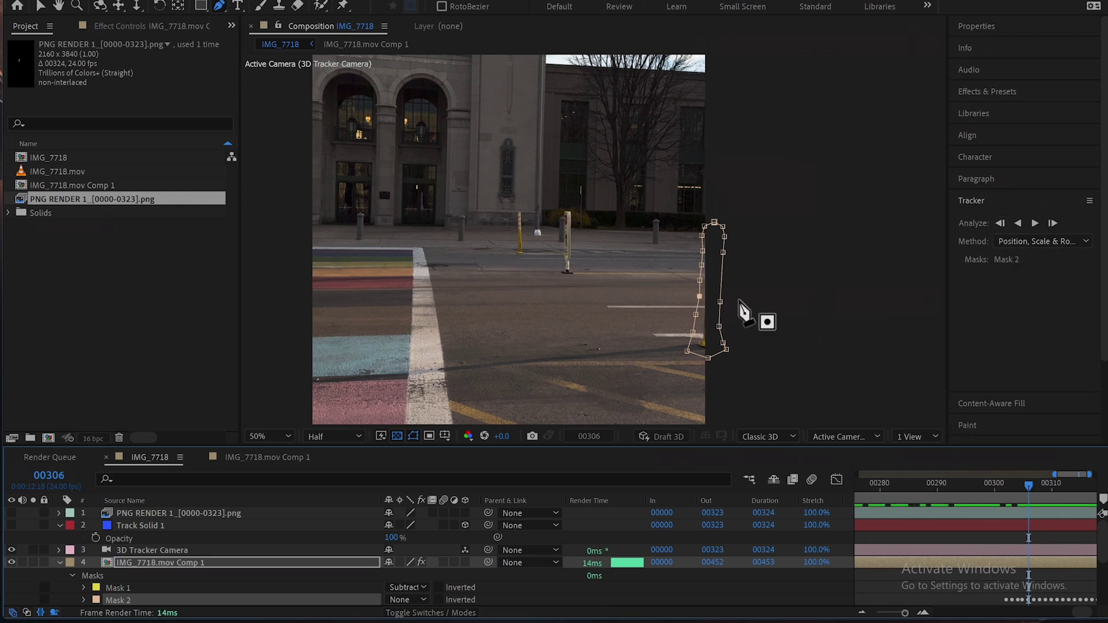
key("v")
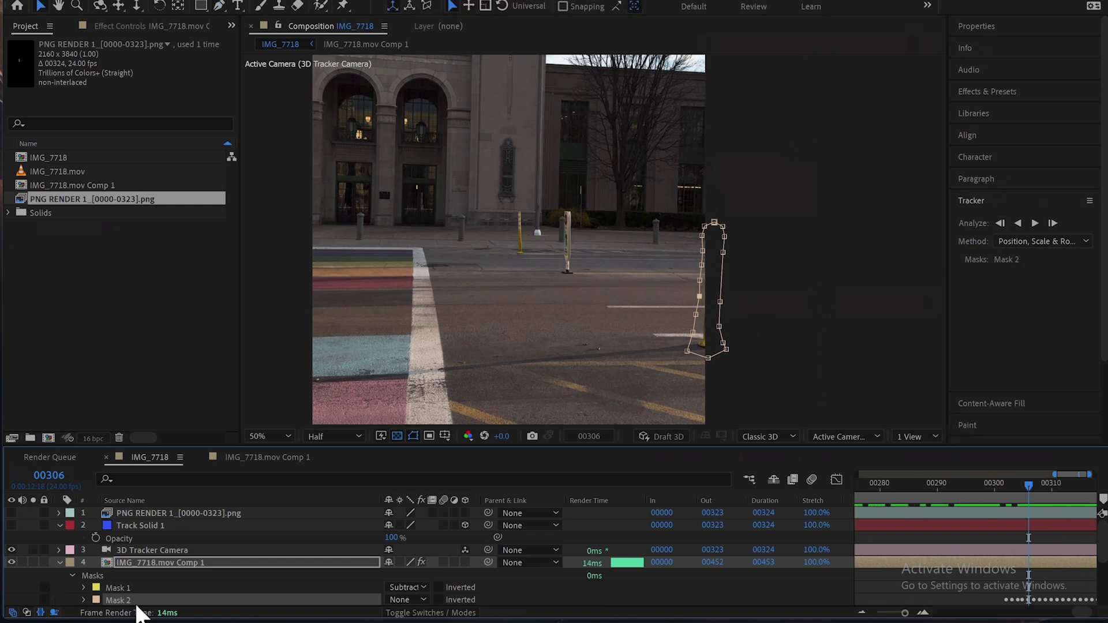
left_click(713, 287)
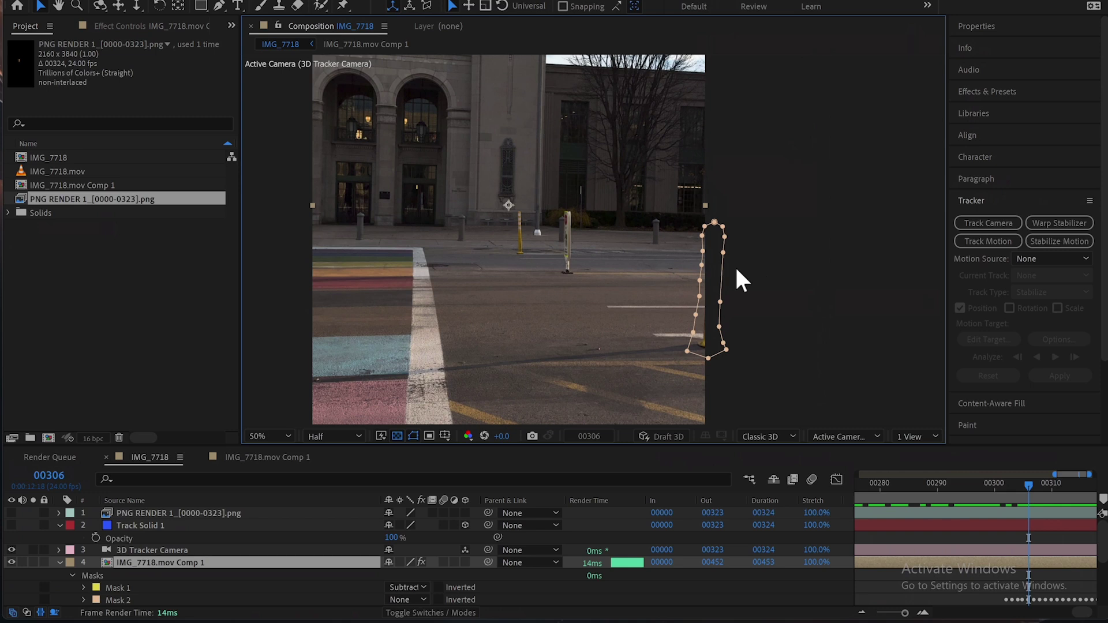
left_click(724, 277)
left_click(795, 243)
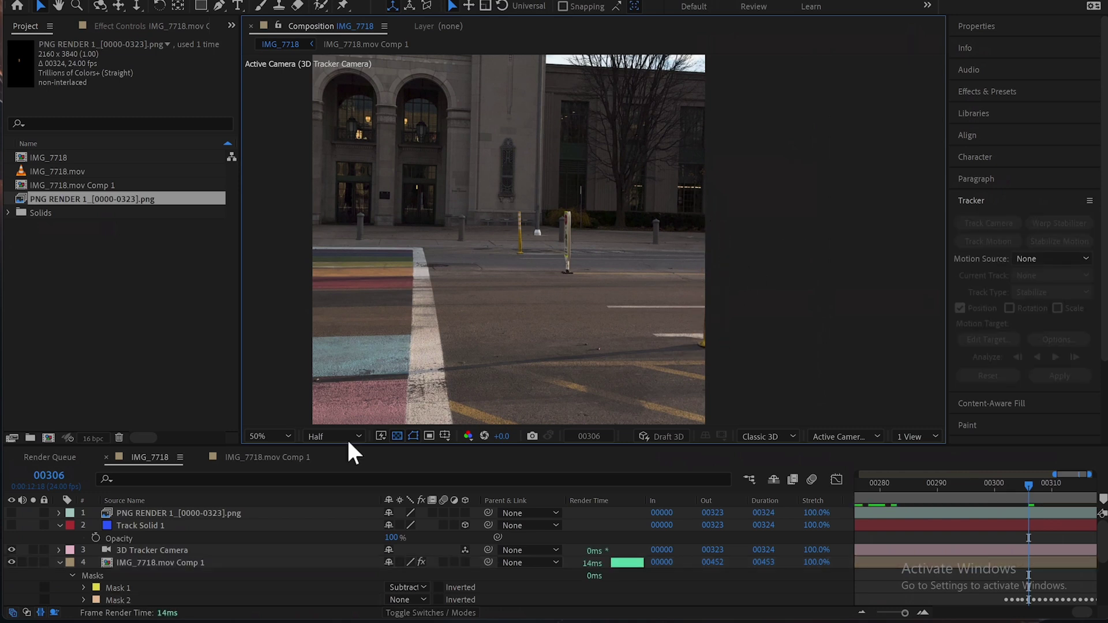
left_click(119, 600)
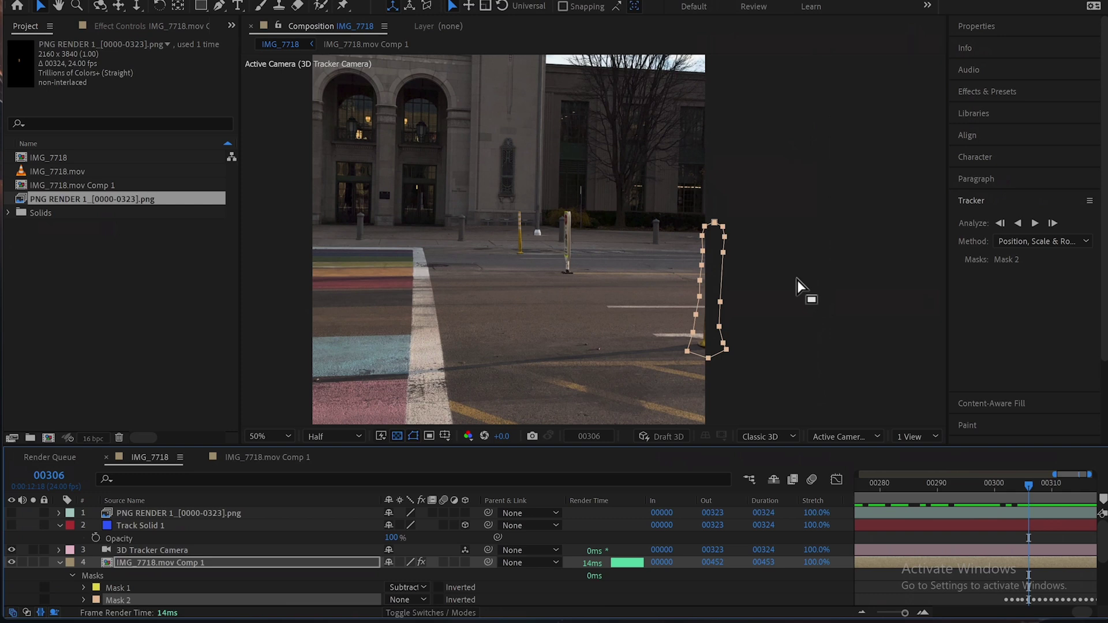
left_click_drag(724, 280, 731, 276)
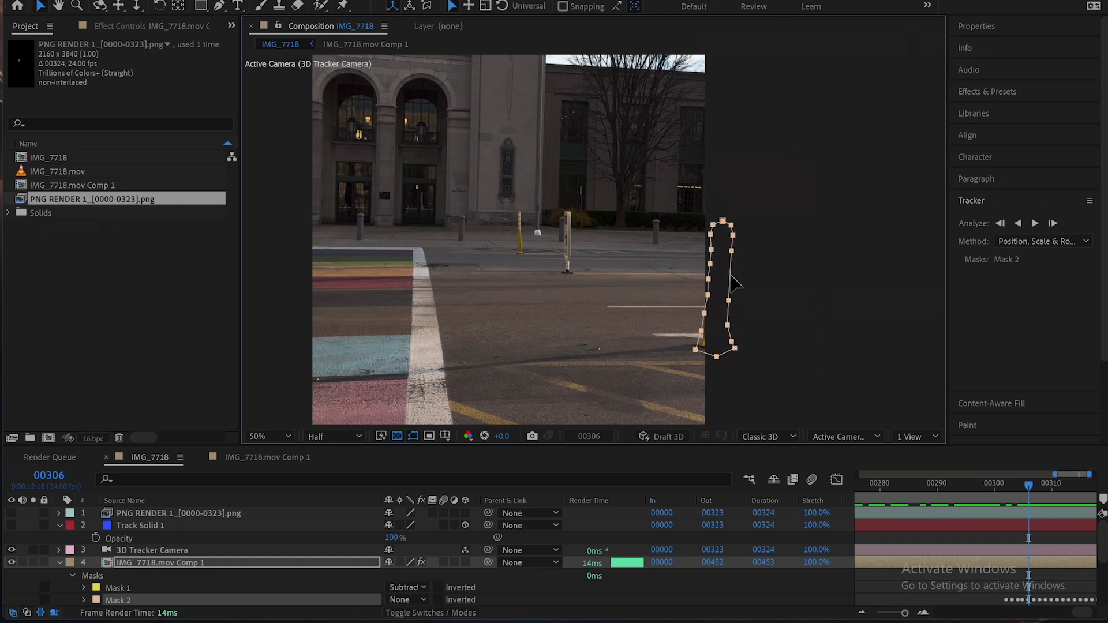
Move Mask 2 well past the footage's right edge at frame 305 and track it backward to frame 293
key("Page_Up")
left_click_drag(729, 283, 904, 293)
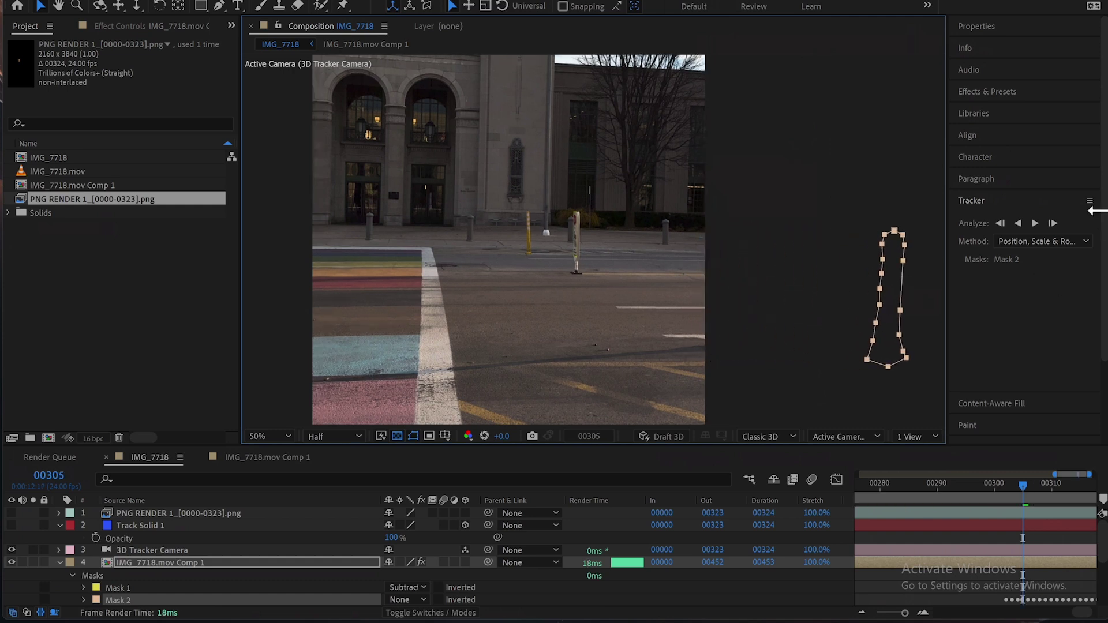
left_click(1018, 223)
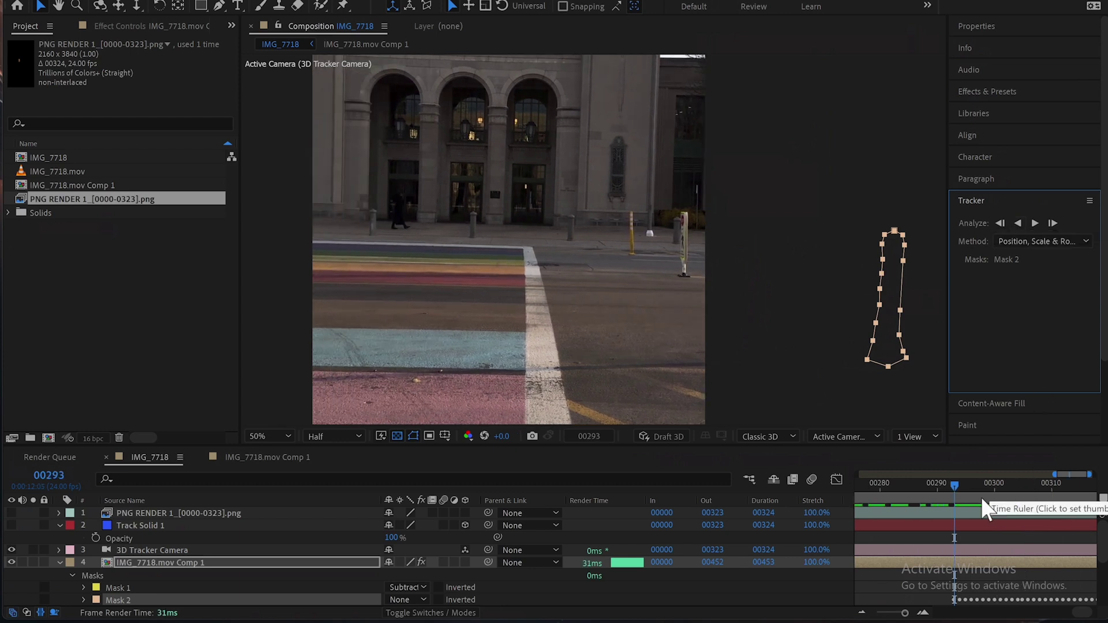
Set Mask 2's mode to Subtract on the IMG_7718.mov Comp 1 layer and return to frame 0
left_click_drag(1055, 474, 726, 477)
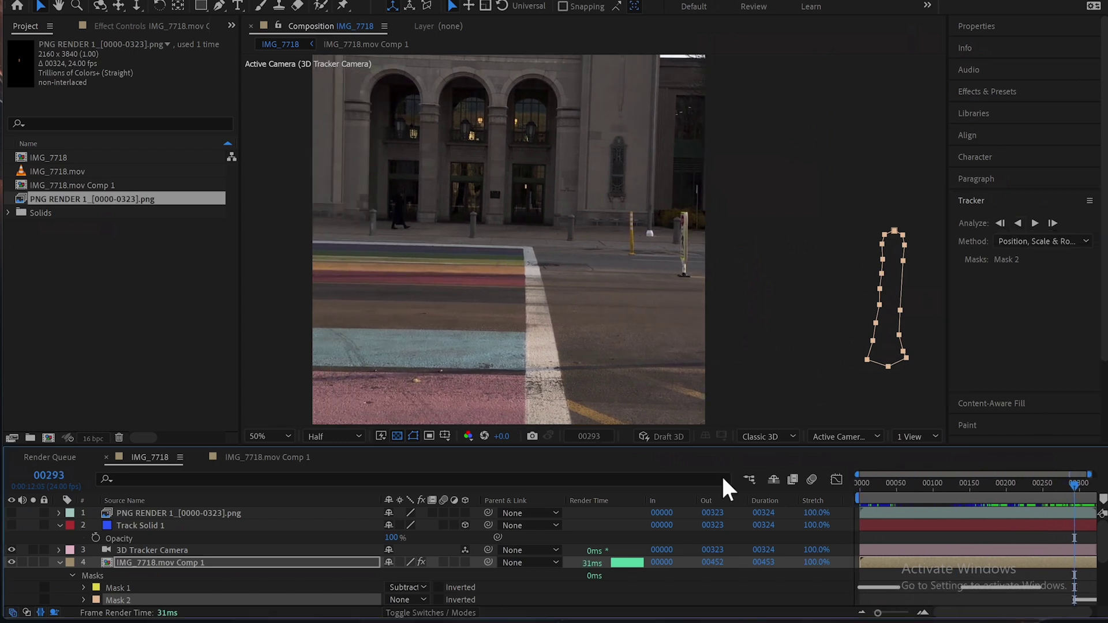
left_click(404, 600)
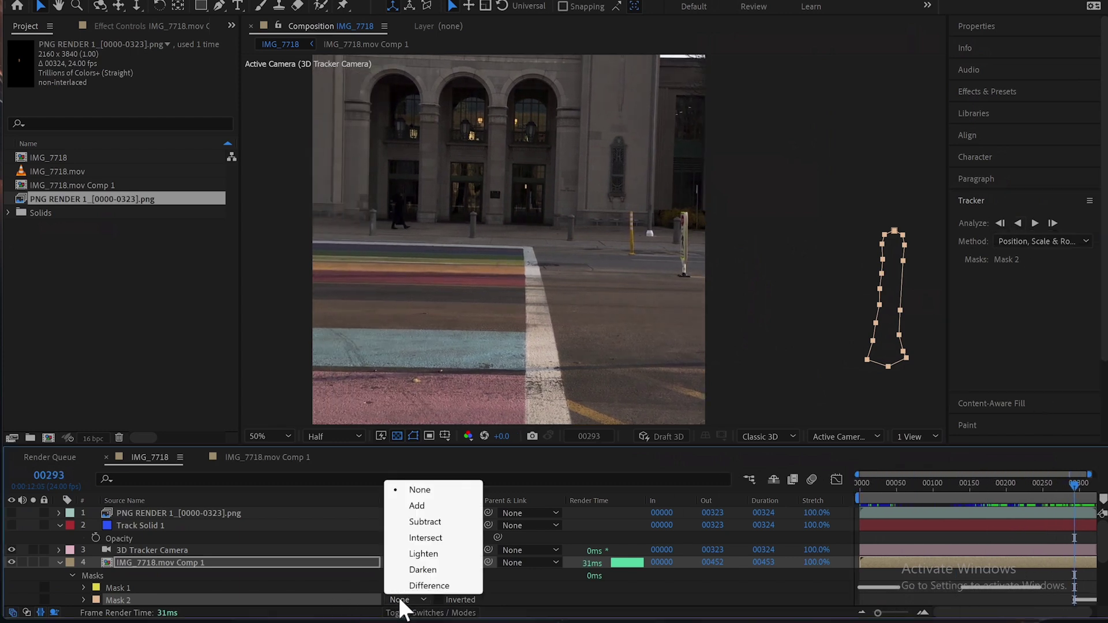
left_click(449, 522)
left_click_drag(980, 483, 1024, 510)
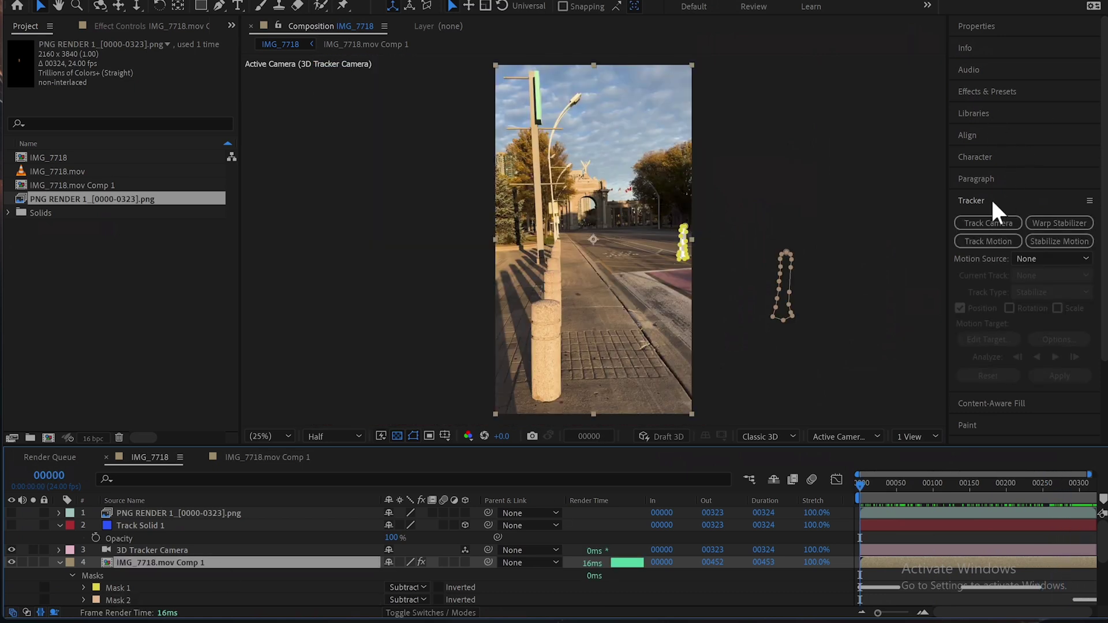
Set up Content-Aware Fill with the Object fill method and the Entire Duration range
left_click(981, 200)
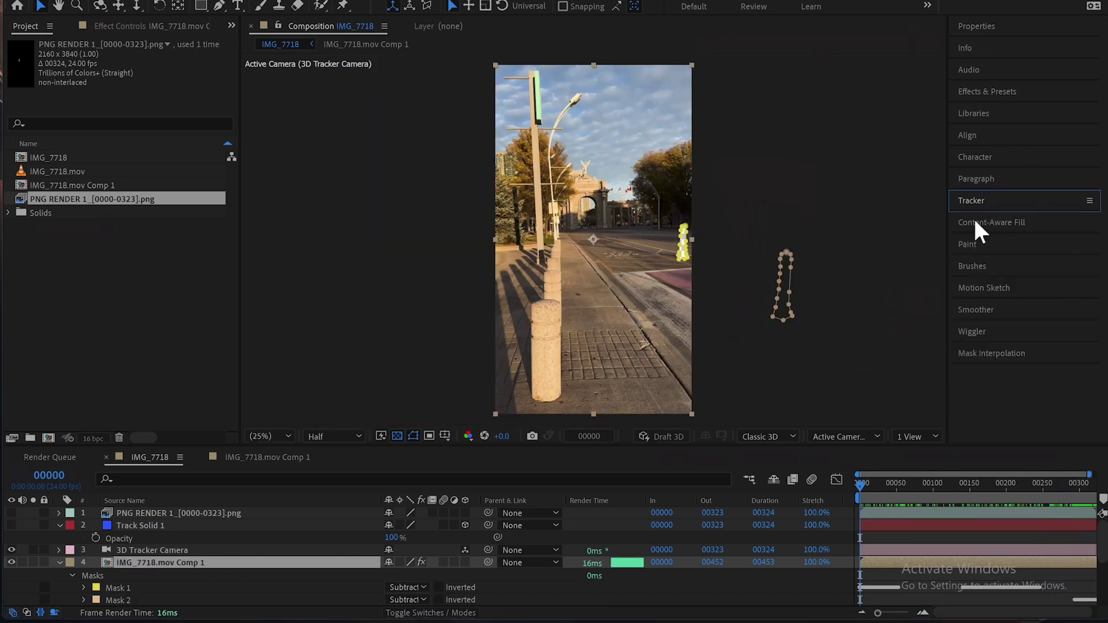
left_click(975, 222)
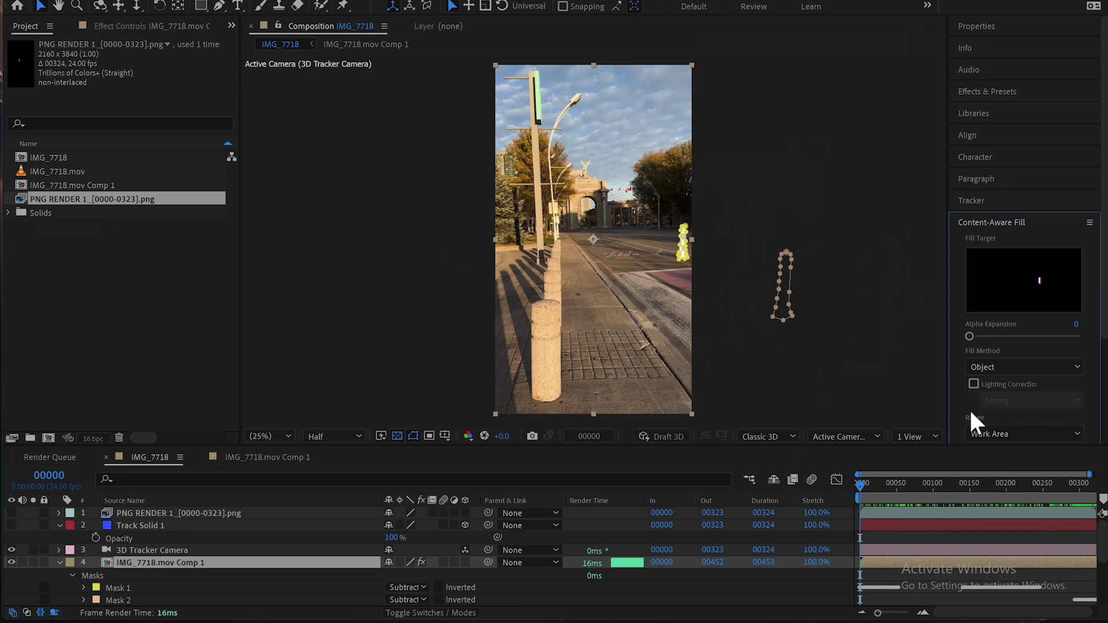
left_click(1059, 365)
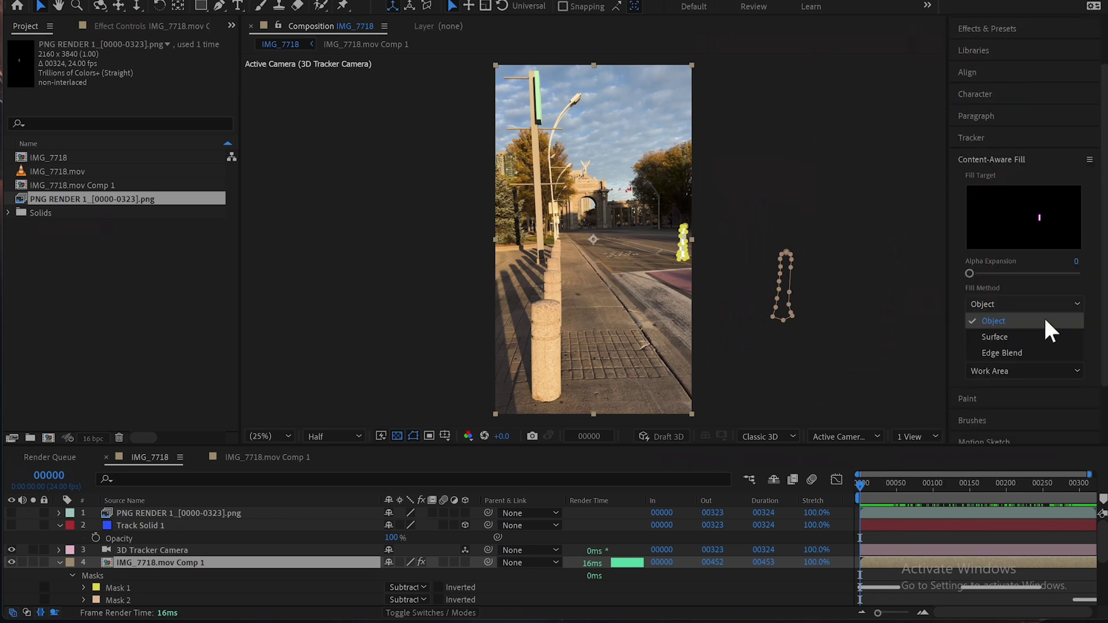
left_click(1044, 319)
left_click(1008, 370)
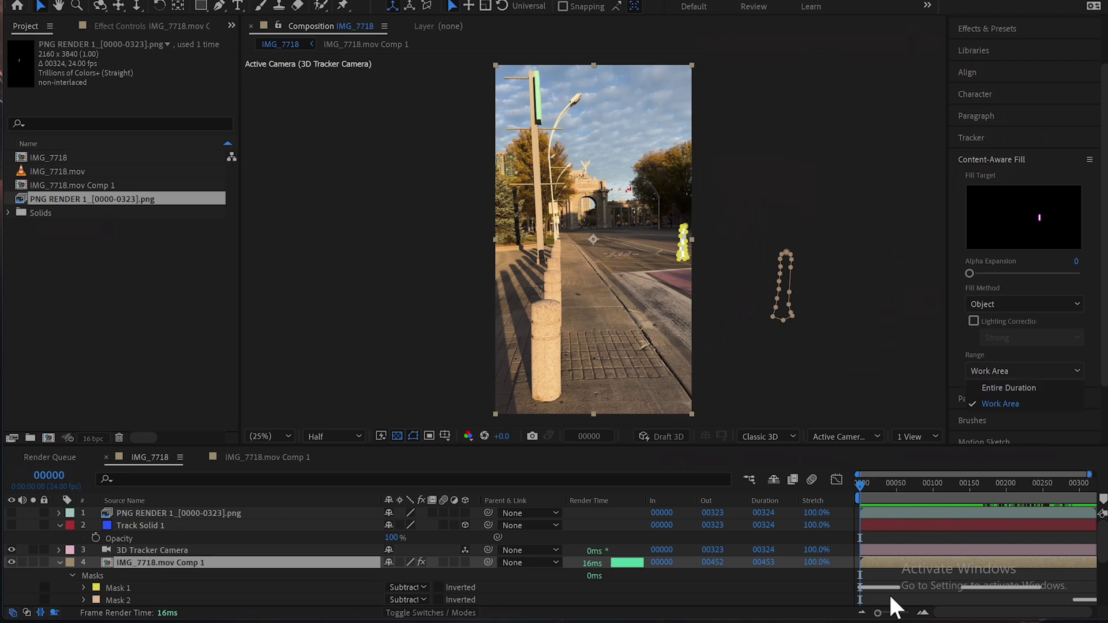
left_click(1021, 388)
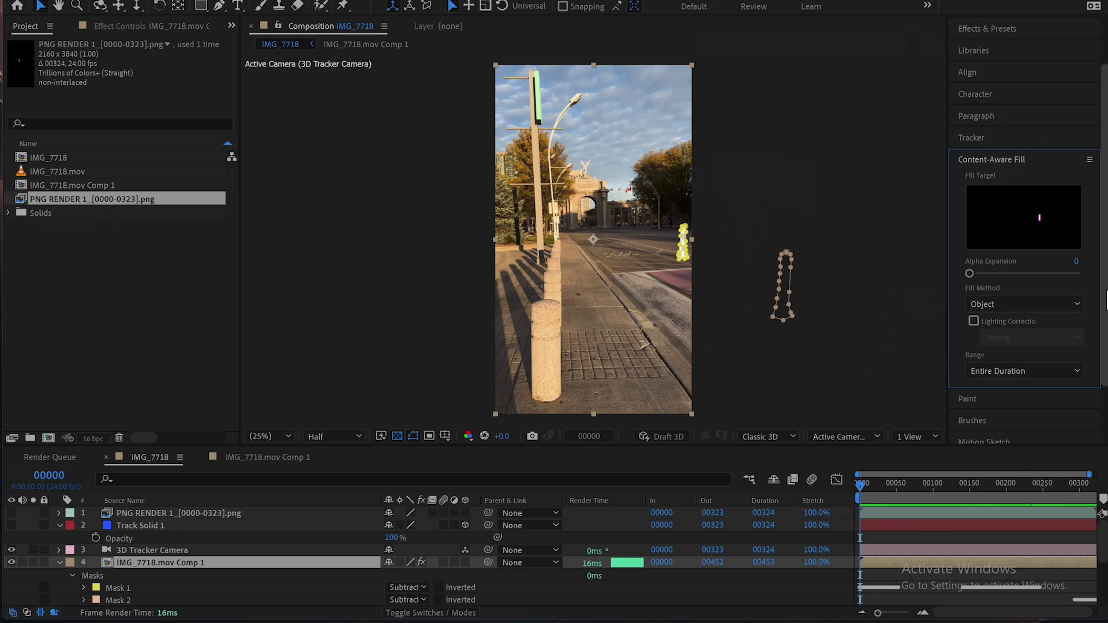
Generate the Content-Aware Fill layer that replaces the masked-out posts
scroll(1028, 312, "down", 2)
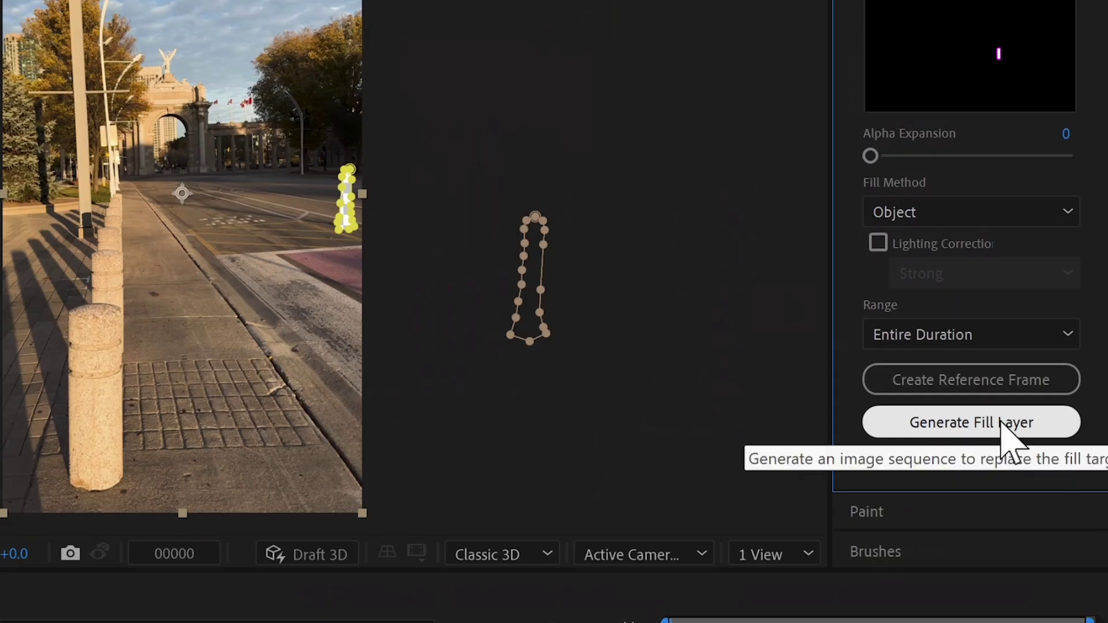
left_click(1003, 426)
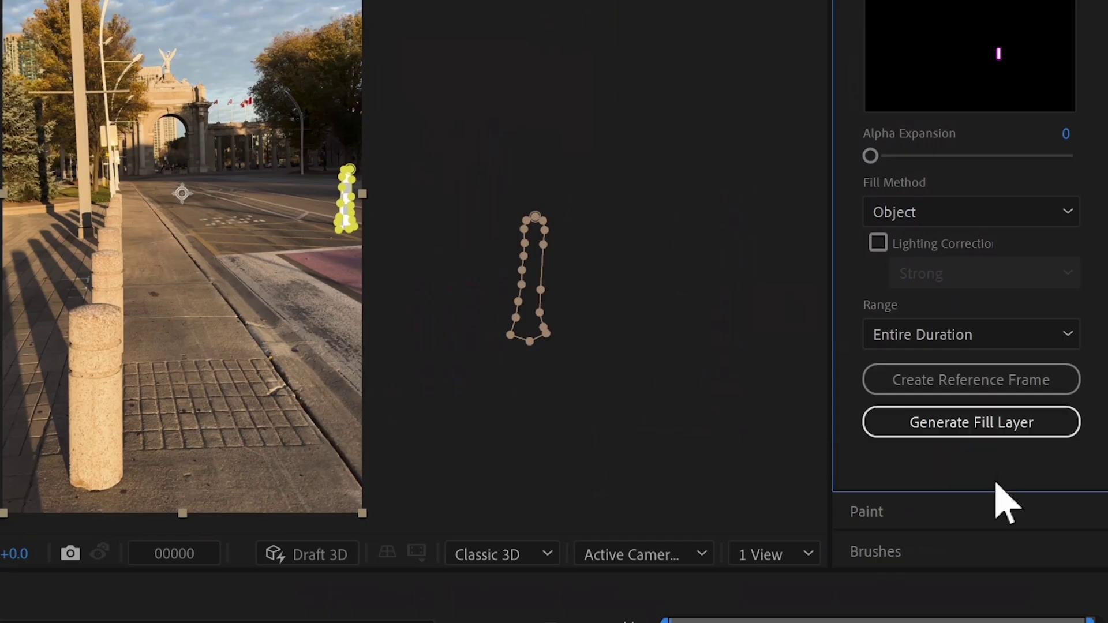
scroll(1001, 495, "down", 1)
left_click_drag(1006, 446, 1009, 509)
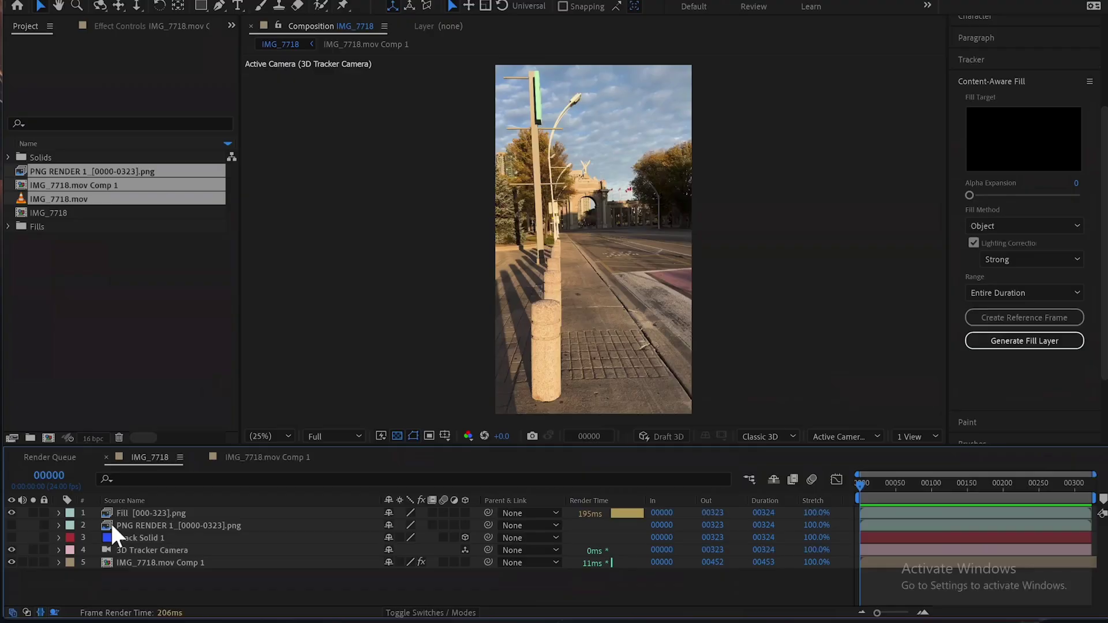
Move the PNG RENDER 1 layer above the fill layer, turn on its visibility and preview the composite
left_click(111, 524)
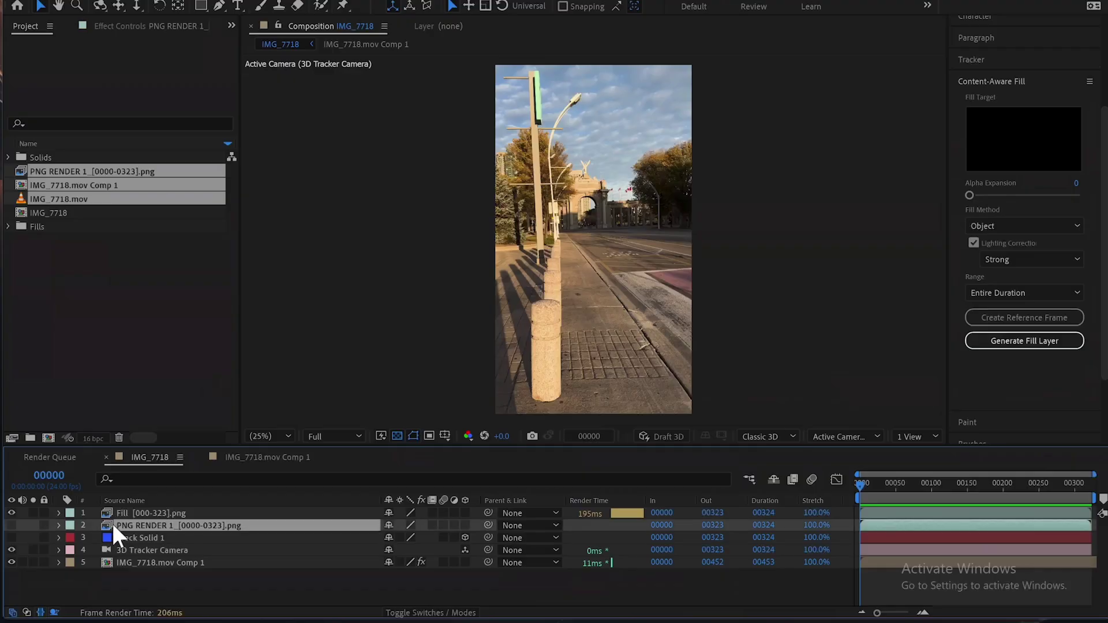
left_click(117, 510)
left_click(11, 513)
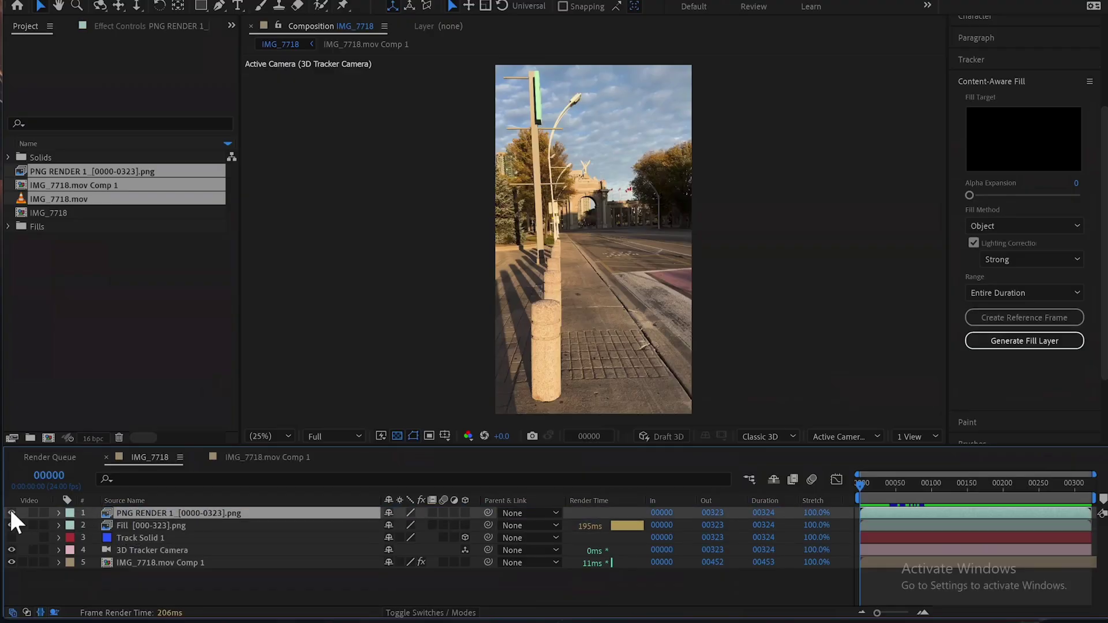
left_click(9, 509)
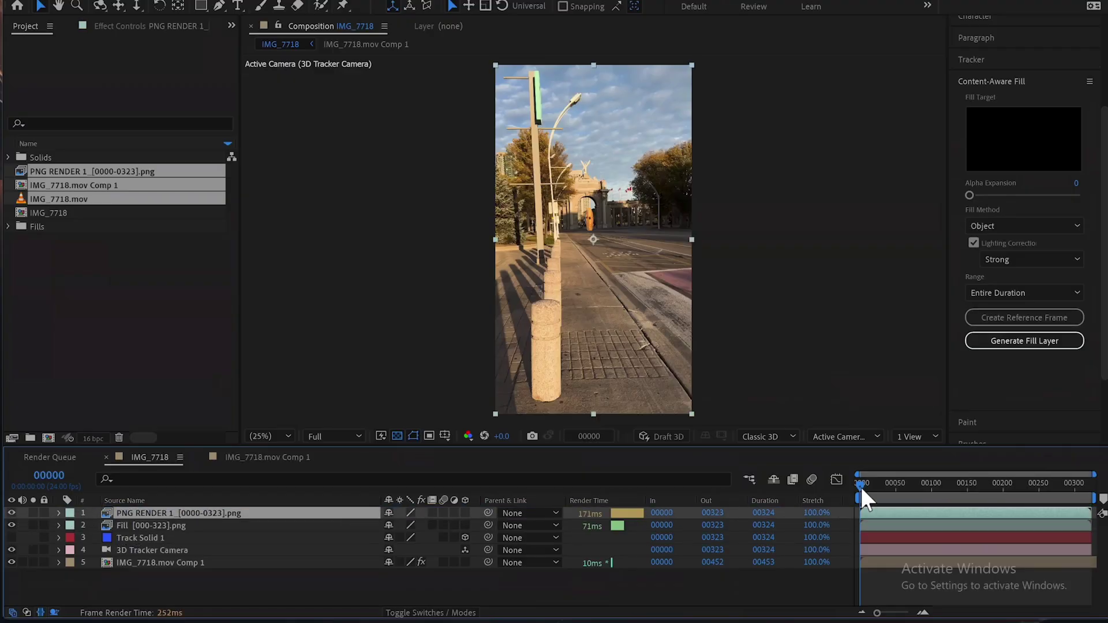
key("space")
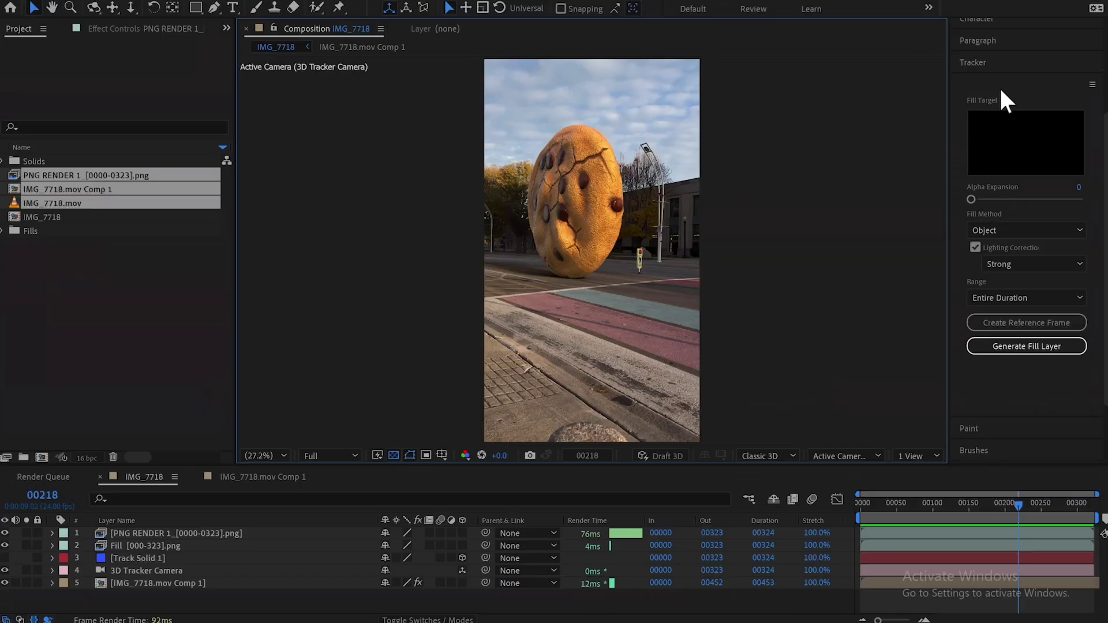
Find the Tint effect and apply it to the PNG RENDER 1 layer
left_click(992, 99)
left_click(995, 111)
type("tint")
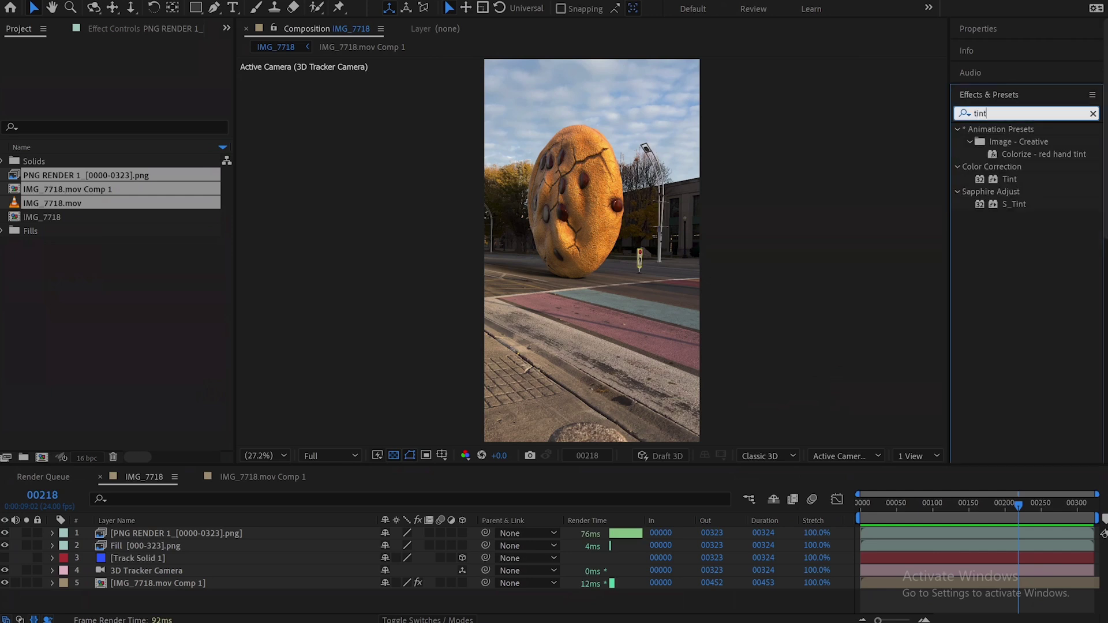
left_click(1010, 179)
left_click_drag(1010, 179, 173, 532)
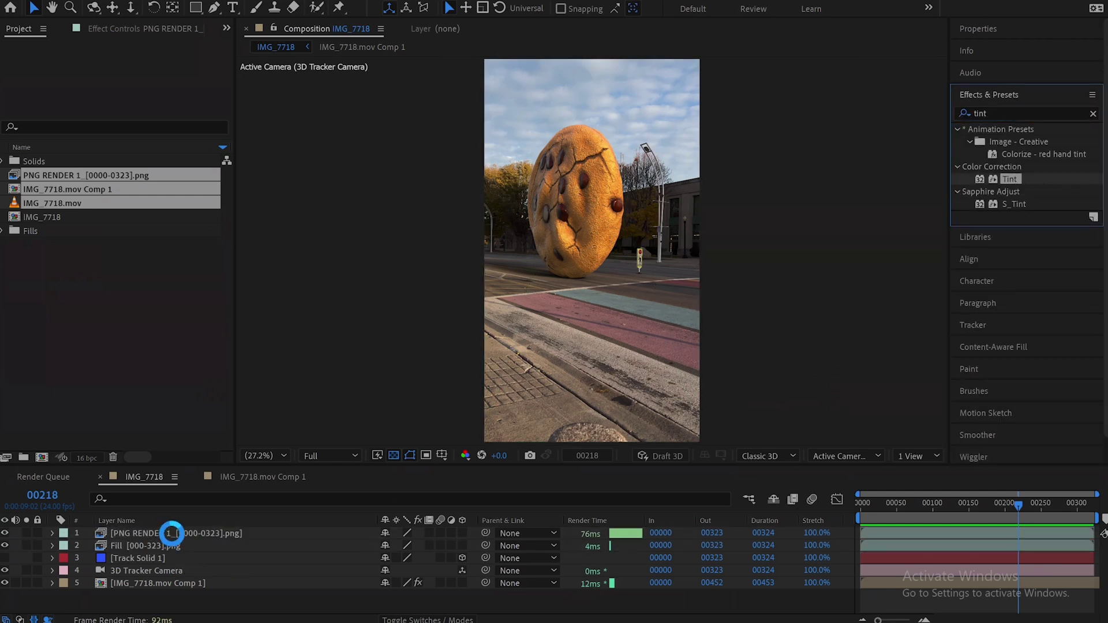
Sample Tint's black color from the dark background beside the cookie and its white from the sky, with Amount to Tint at 14%
left_click(153, 71)
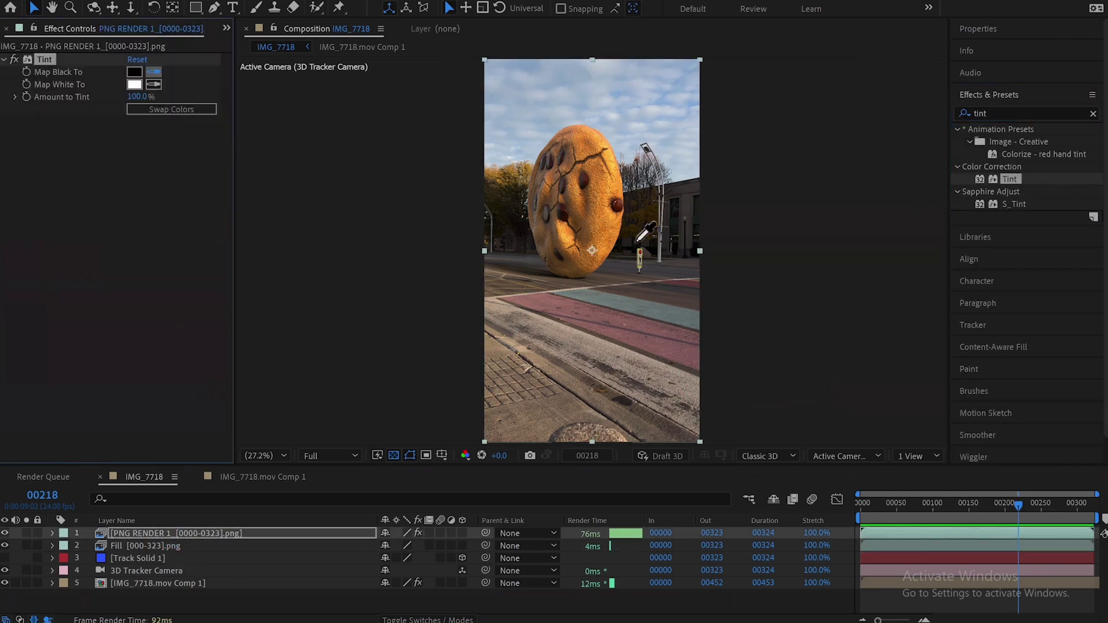
left_click(637, 240)
left_click(154, 84)
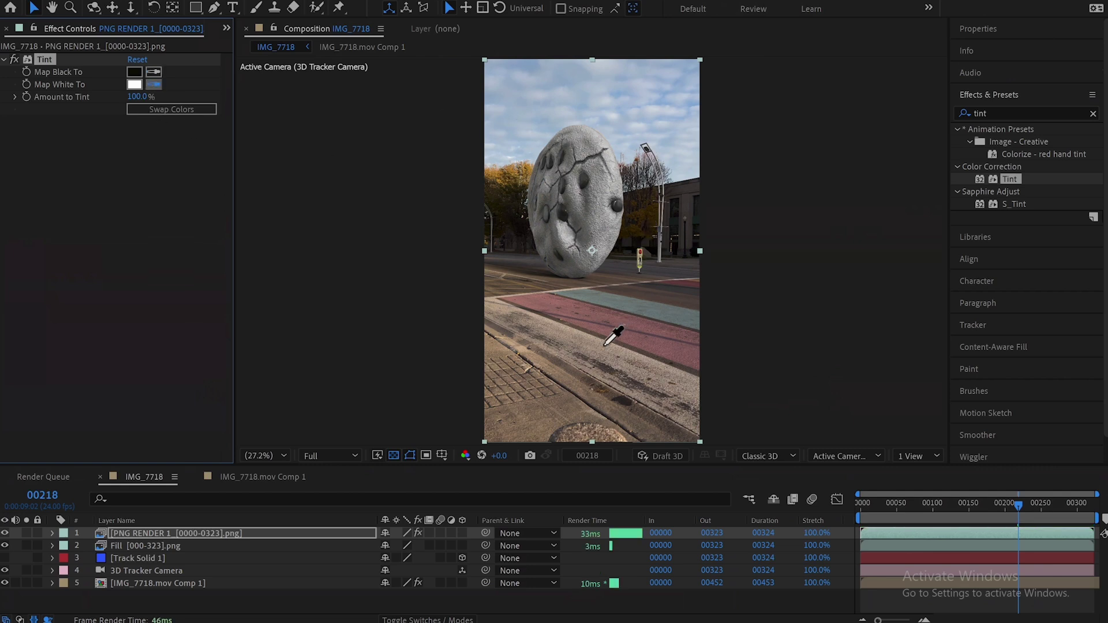
left_click(616, 117)
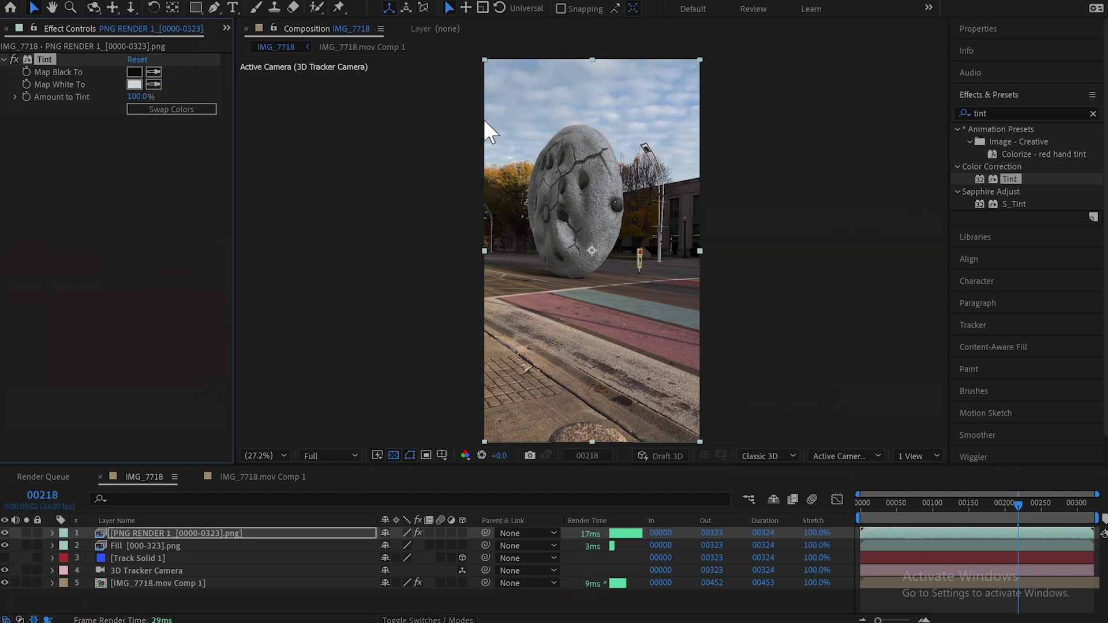
left_click_drag(137, 97, 75, 92)
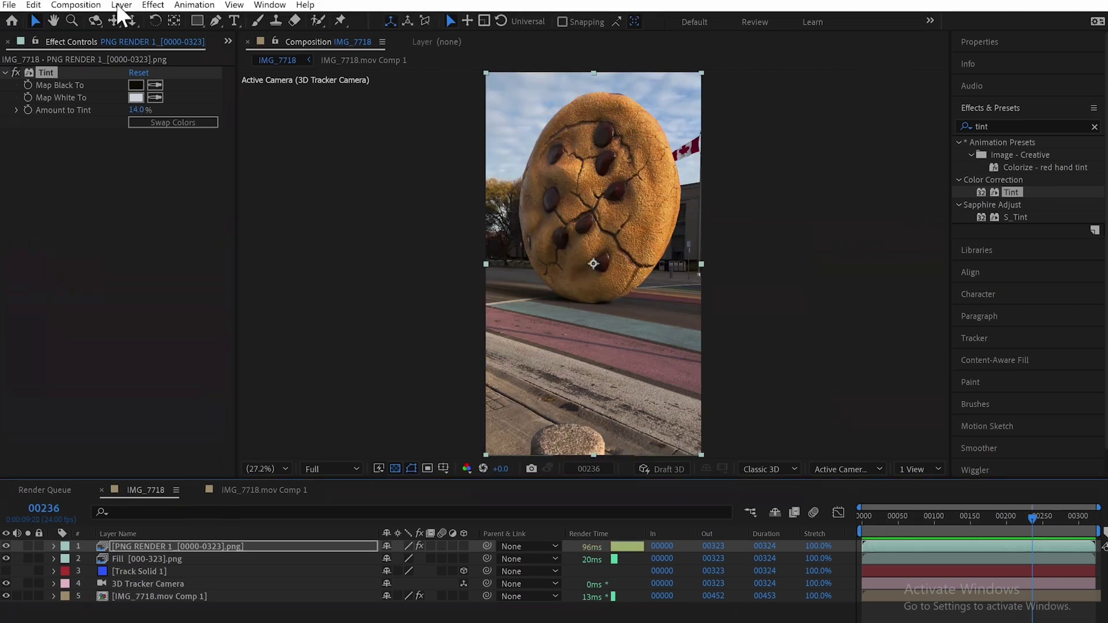
Add a new adjustment layer on top of the composition and apply the Lumetri Color effect to it
left_click(118, 5)
mouse_move(277, 18)
left_click(416, 116)
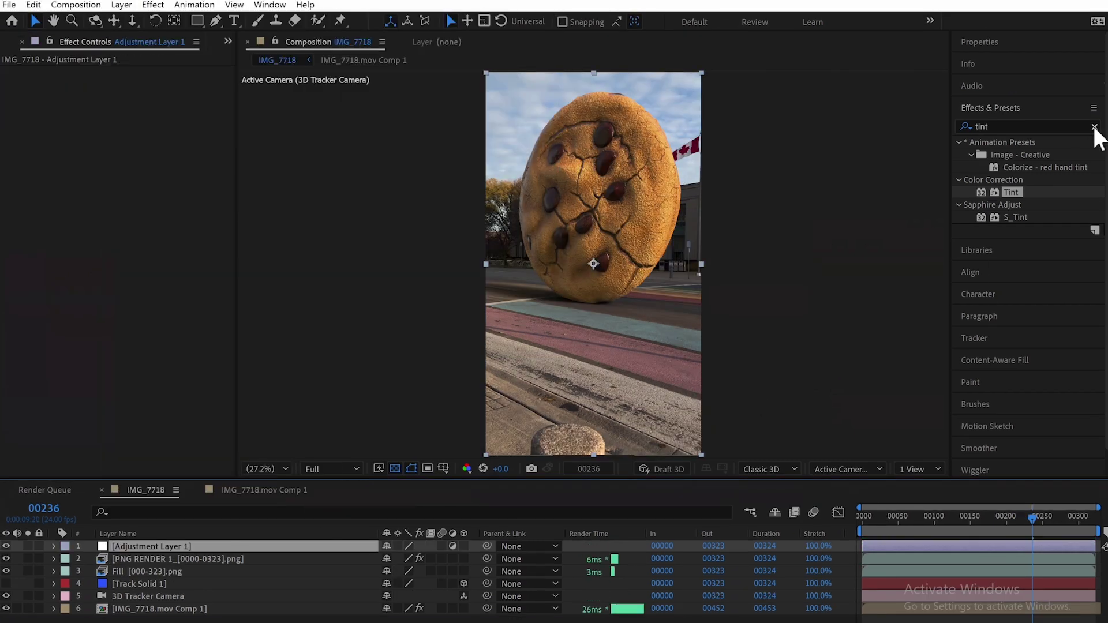
left_click(1092, 126)
type("lumetr")
left_click_drag(1055, 157, 176, 547)
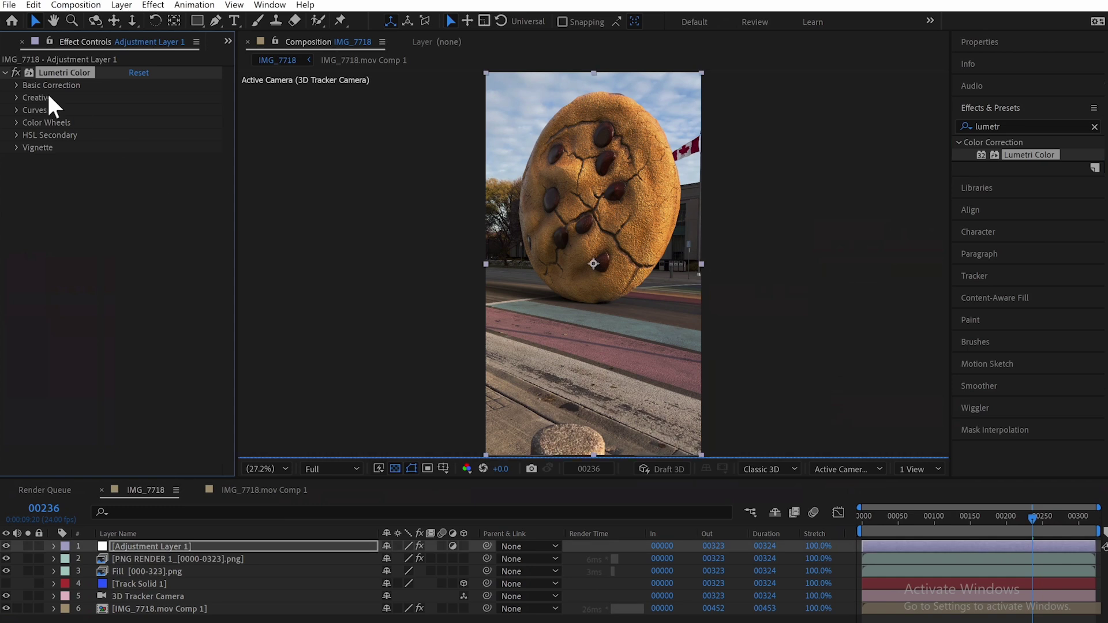
Give the Lumetri Color effect the creative look SL CLEAN FUJI A LDR with an intensity of 20
left_click(17, 97)
left_click(161, 120)
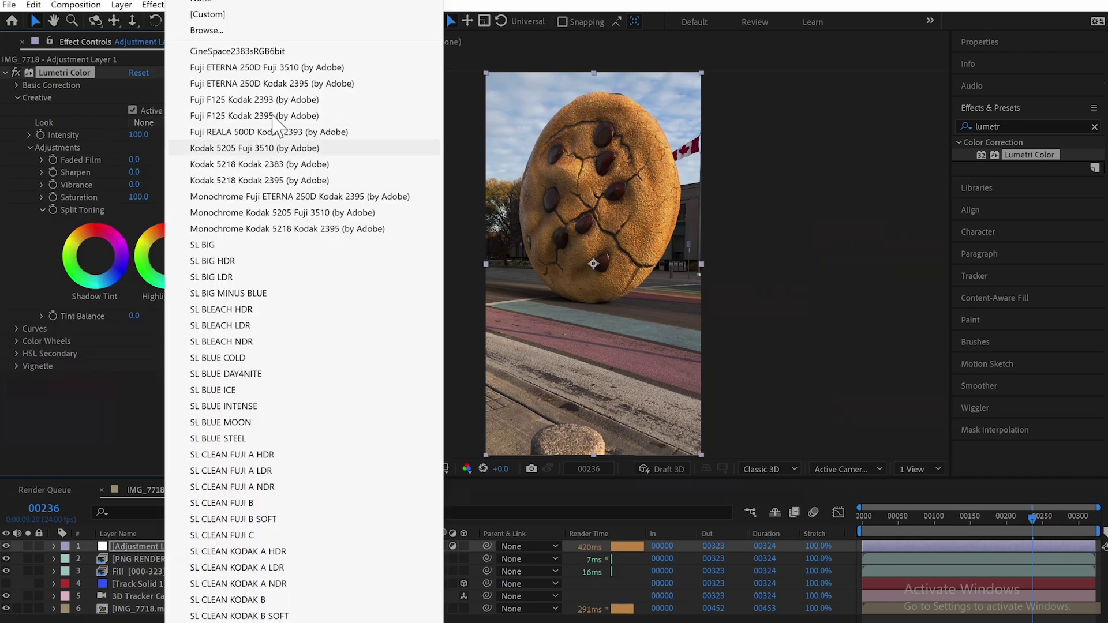
left_click(304, 471)
left_click(185, 122)
left_click(302, 477)
left_click_drag(138, 135, 54, 135)
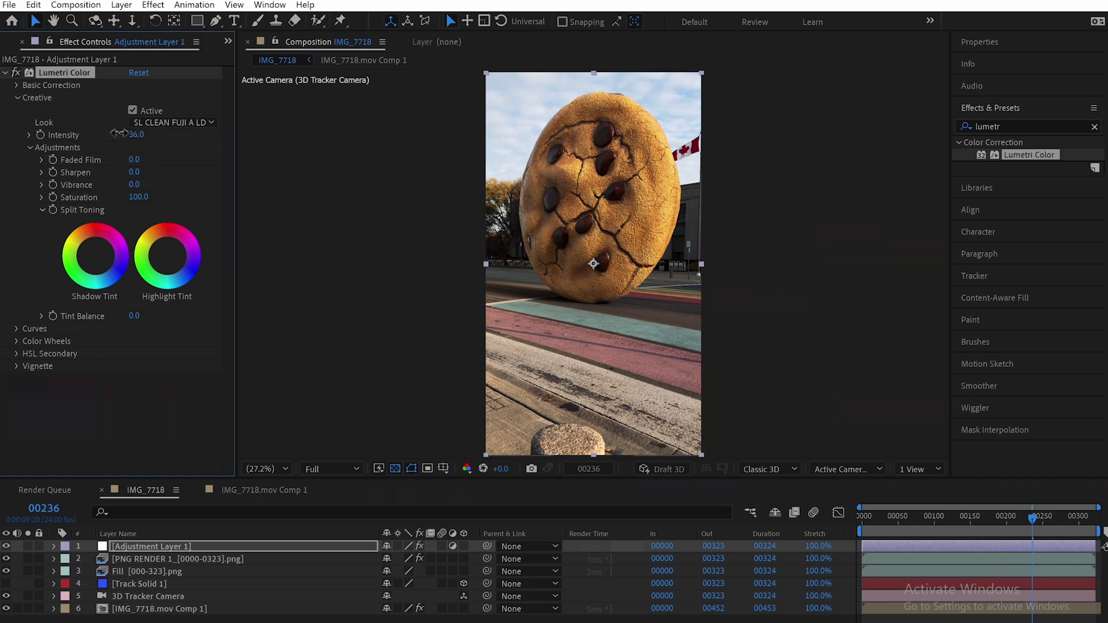
left_click_drag(133, 133, 147, 139)
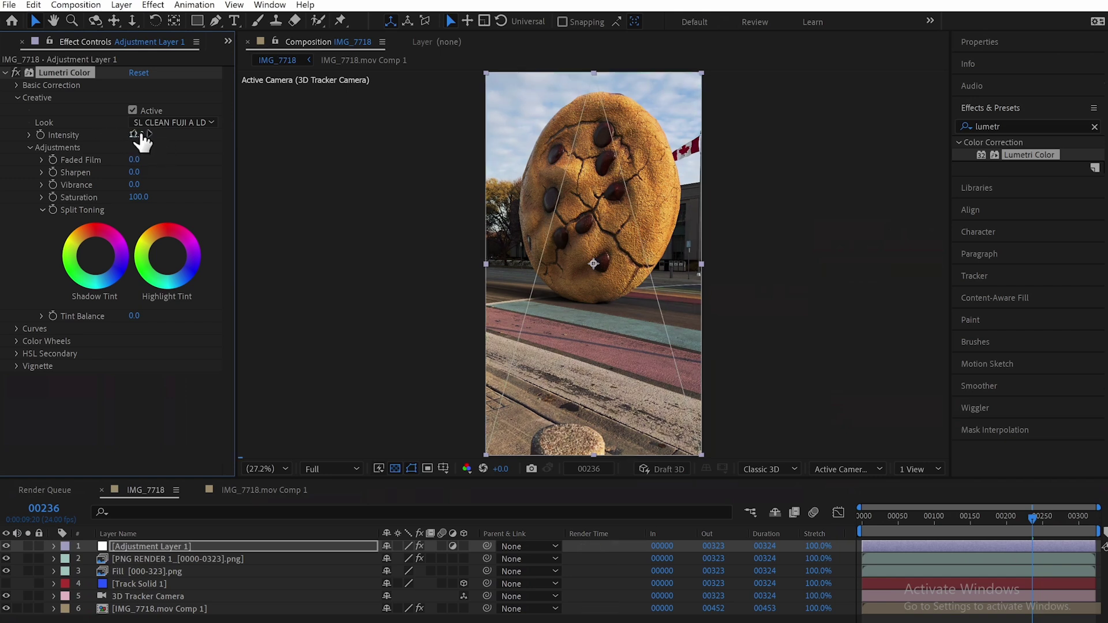
left_click_drag(154, 147, 142, 146)
Apply the Stylize Glow effect to the adjustment layer, set Glow Intensity to 0.2 and scrub through the result
left_click(1084, 126)
type("glow")
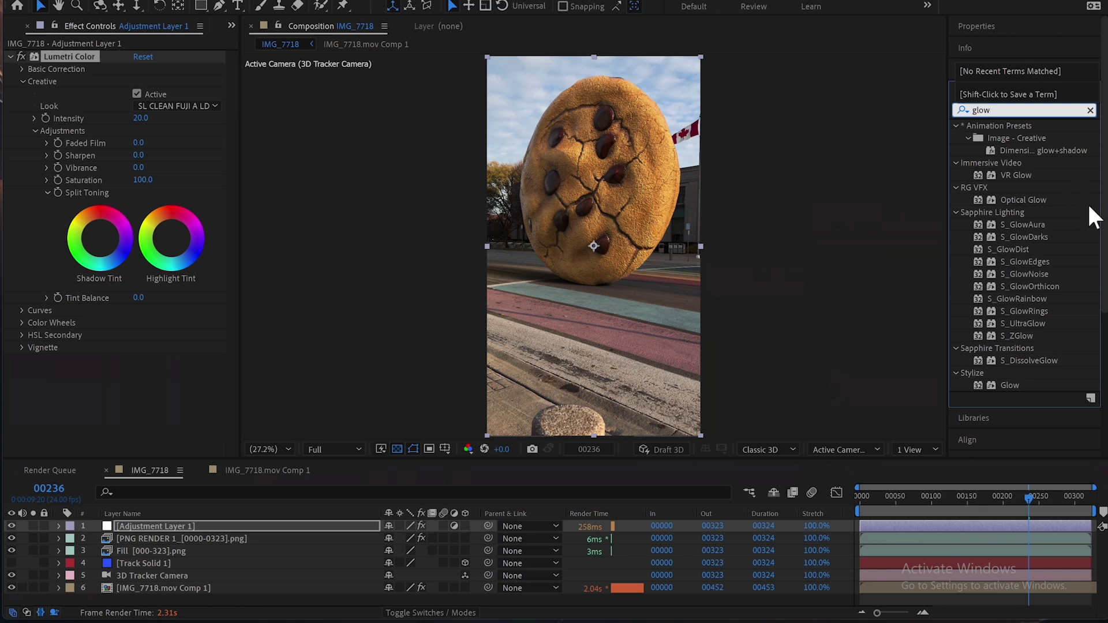
left_click_drag(1010, 385, 888, 528)
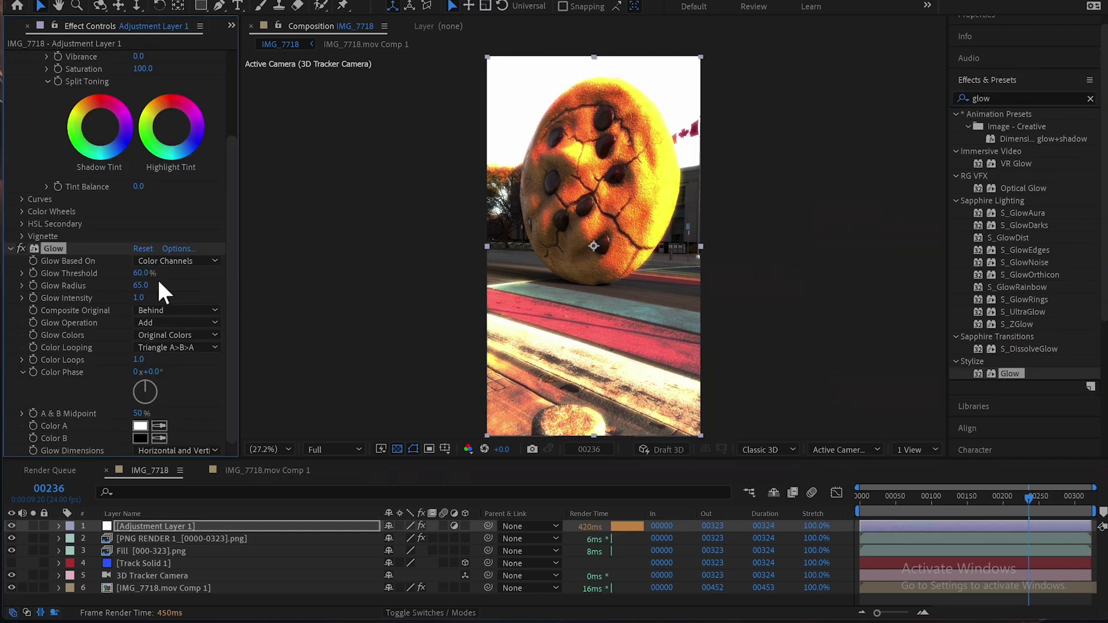
left_click_drag(138, 297, 78, 303)
left_click(23, 298)
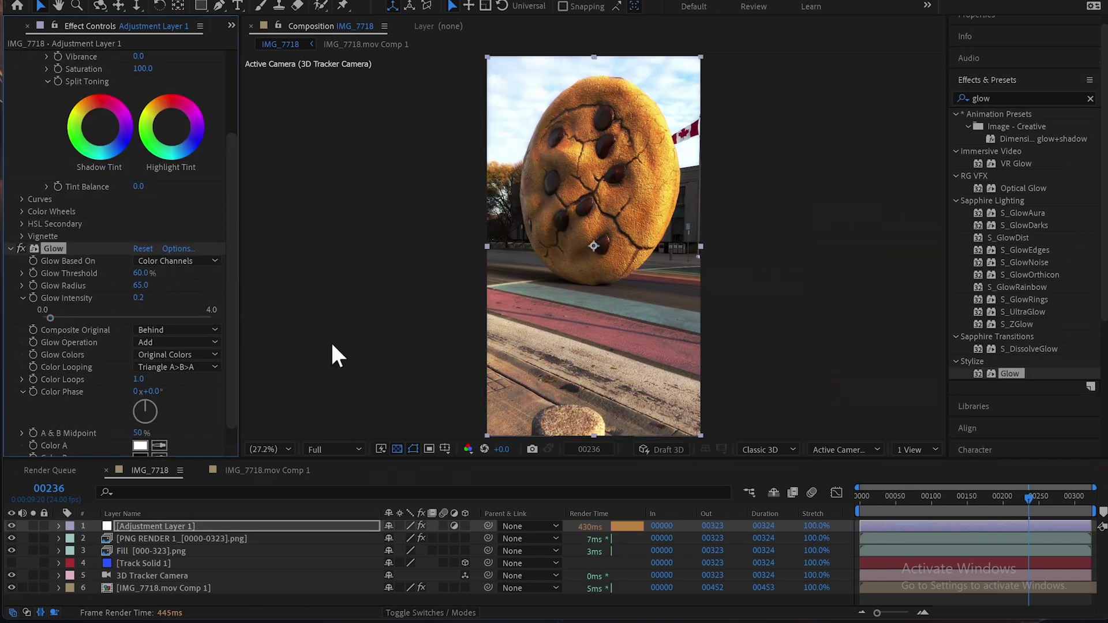
left_click(890, 503)
left_click_drag(886, 496, 1011, 500)
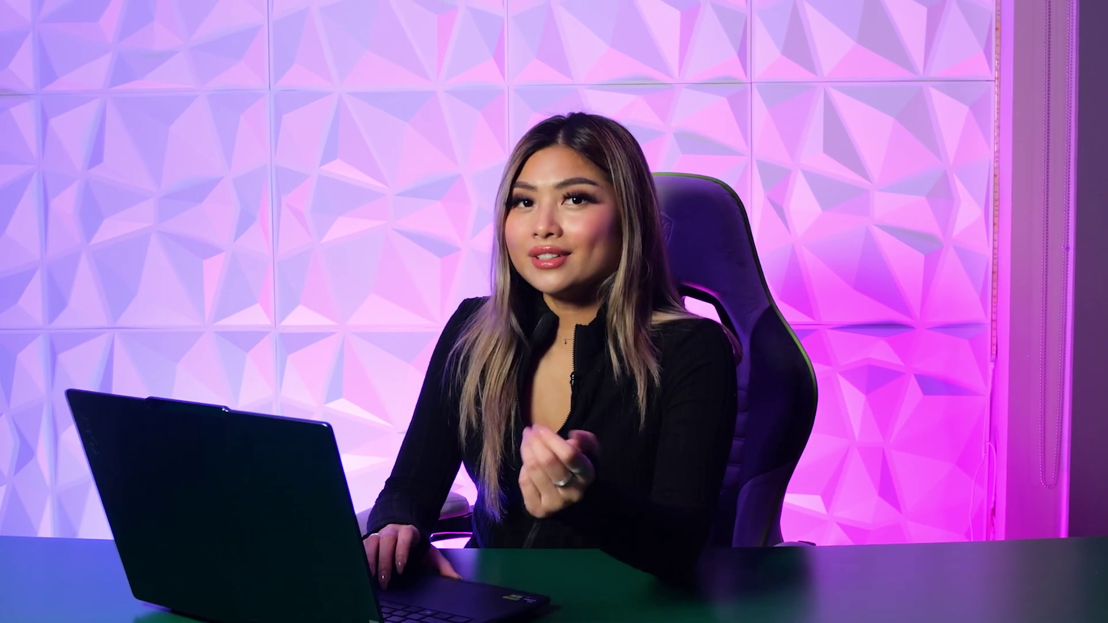